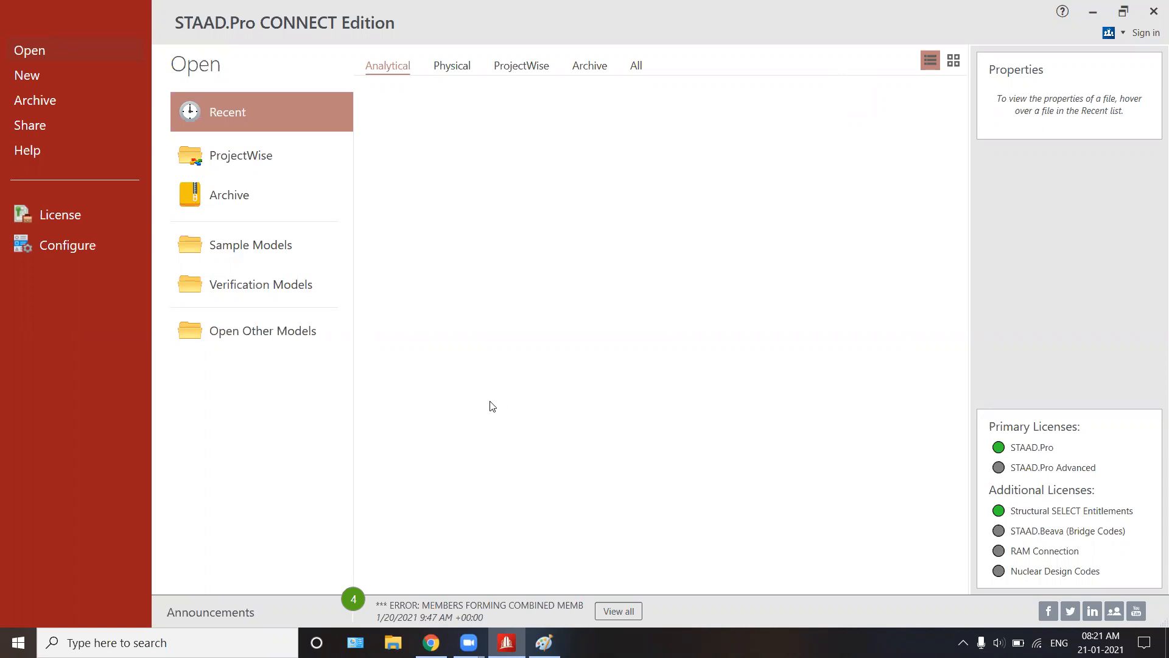
# Step: Switch to the Paint frame sketch, tick both 5 m bay widths along the front and underline the 3 m height
pyautogui.click(543, 642)
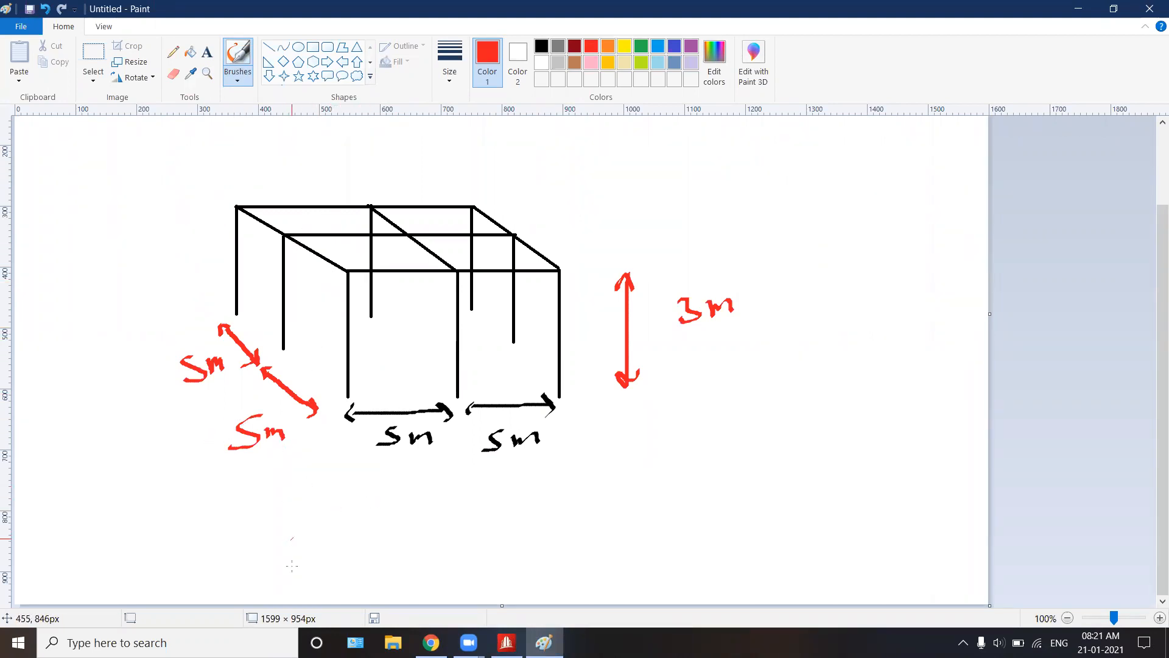
pyautogui.moveTo(395, 485); pyautogui.dragTo(411, 470)
pyautogui.moveTo(485, 477); pyautogui.dragTo(515, 466)
pyautogui.moveTo(707, 344); pyautogui.dragTo(793, 324)
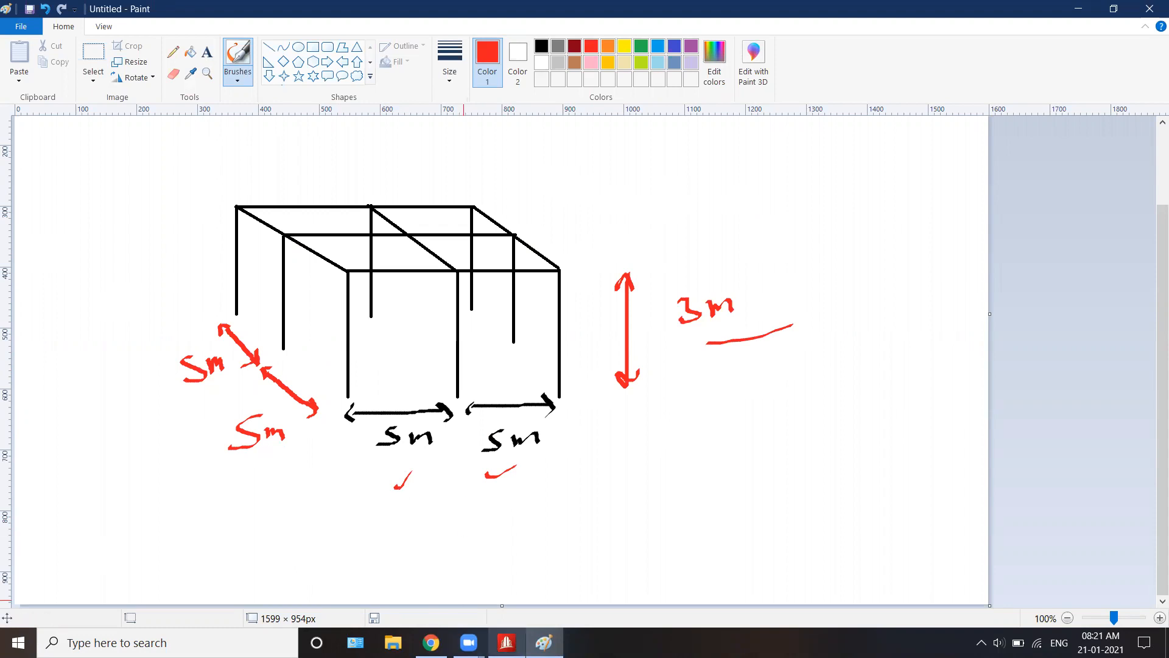
# Step: Switch to STAAD.Pro and create a new analytical model named 3D Frame with Metric units
pyautogui.click(506, 642)
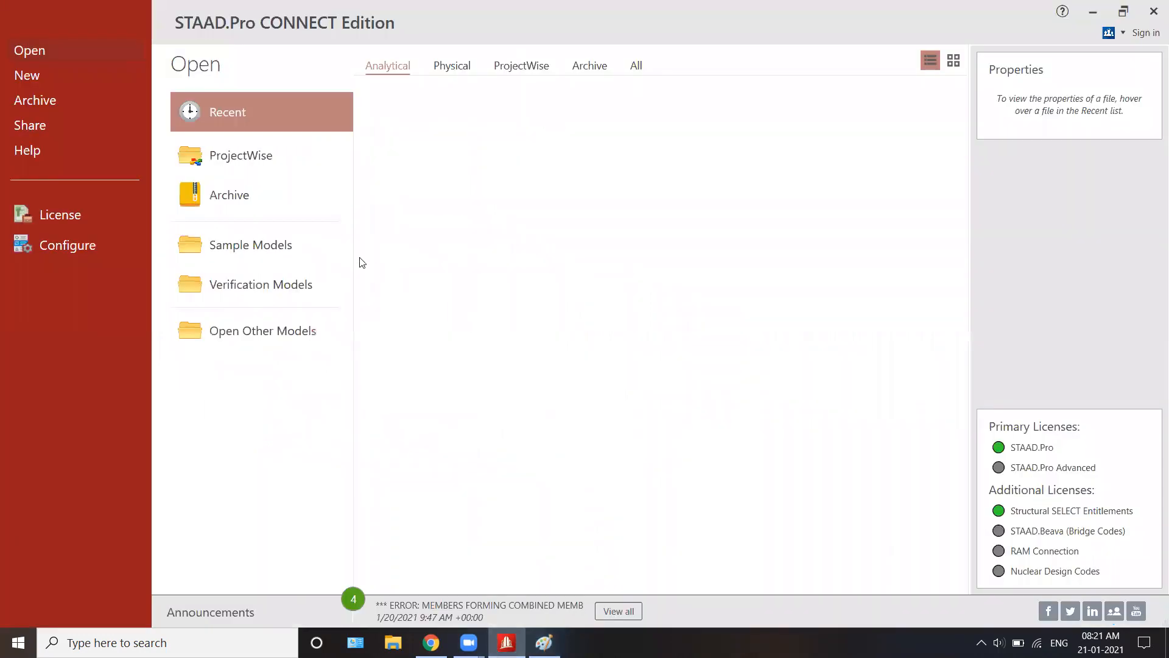
pyautogui.click(53, 78)
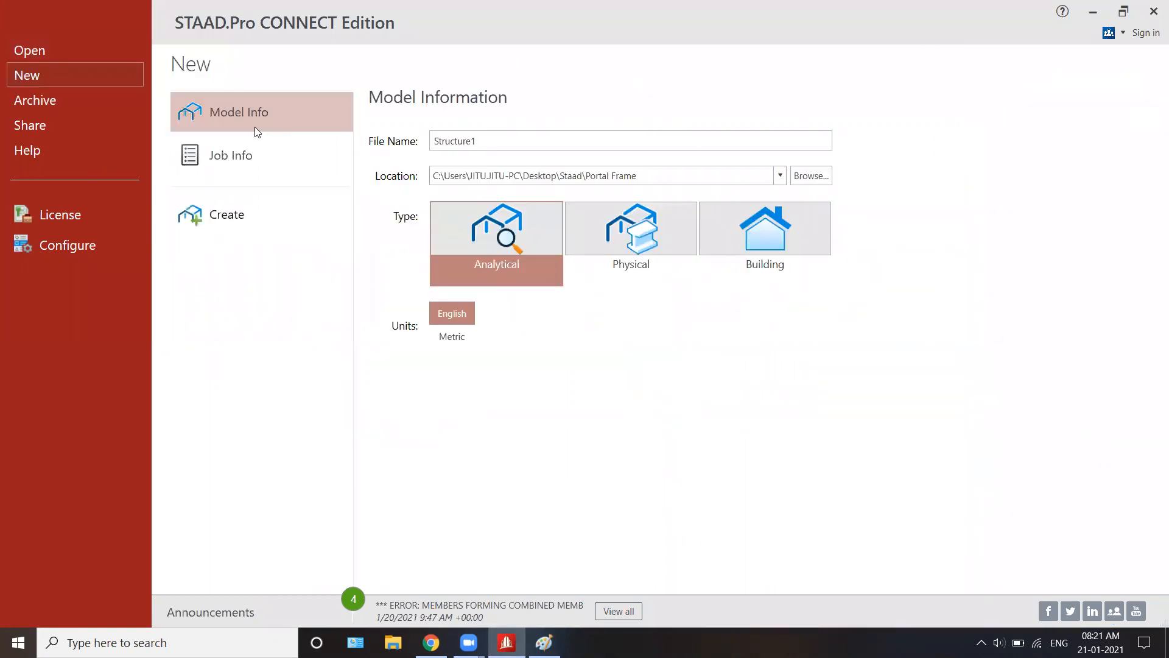
pyautogui.moveTo(475, 142); pyautogui.dragTo(374, 141)
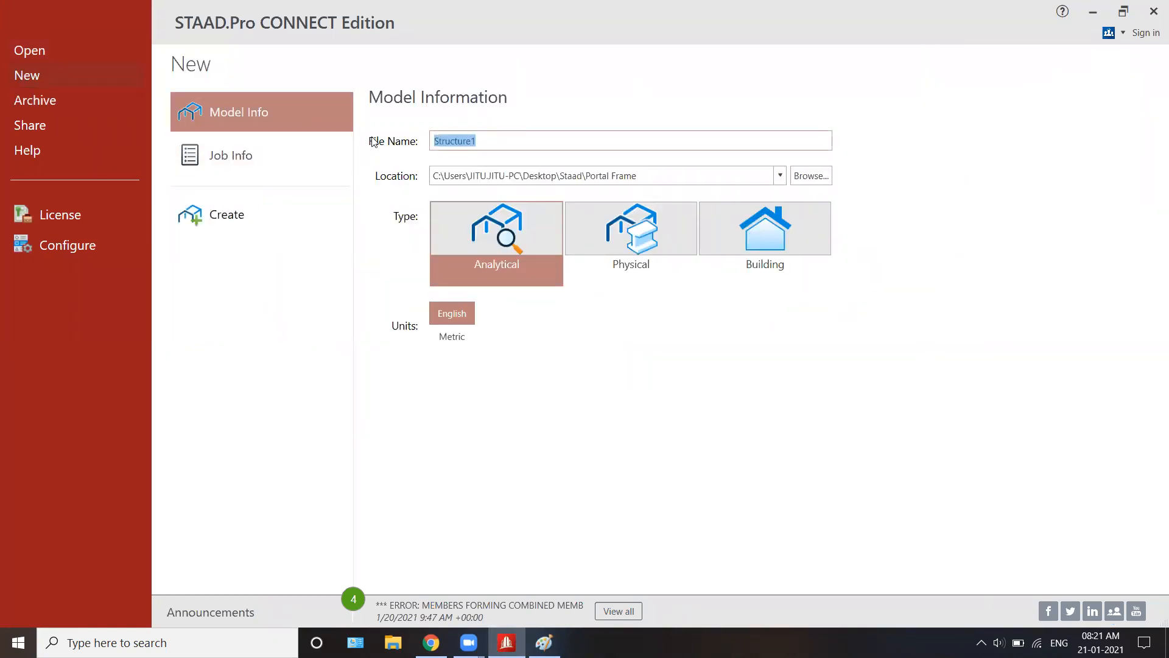
pyautogui.write('3D Frame')
pyautogui.click(481, 176)
pyautogui.moveTo(433, 175); pyautogui.dragTo(676, 175)
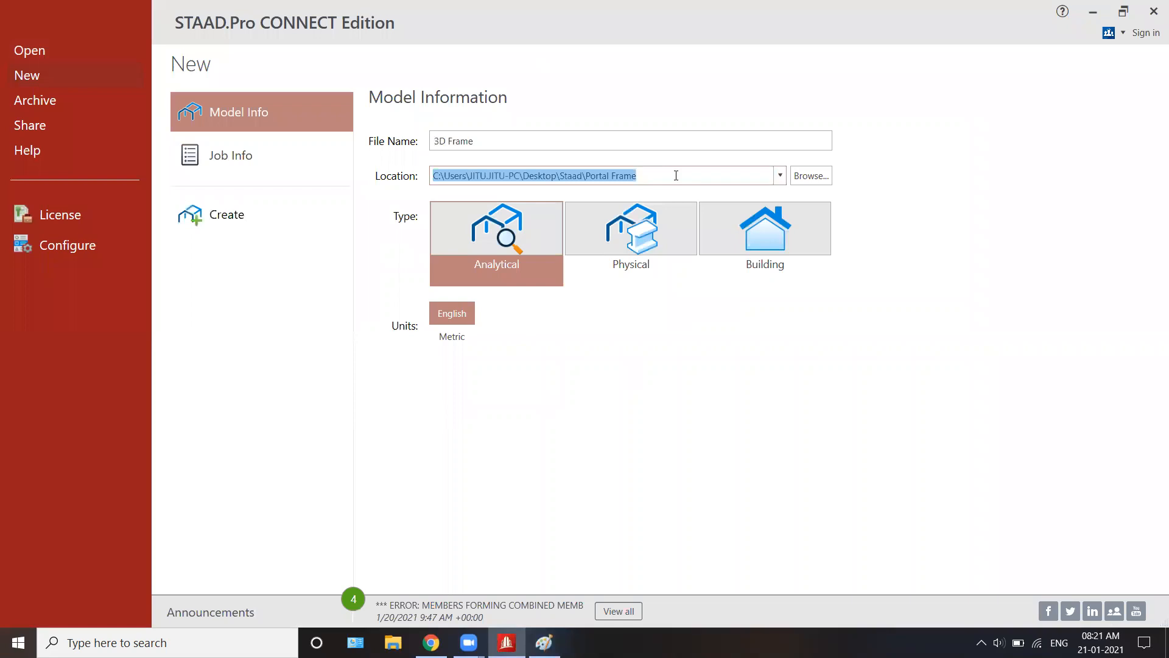
pyautogui.click(489, 242)
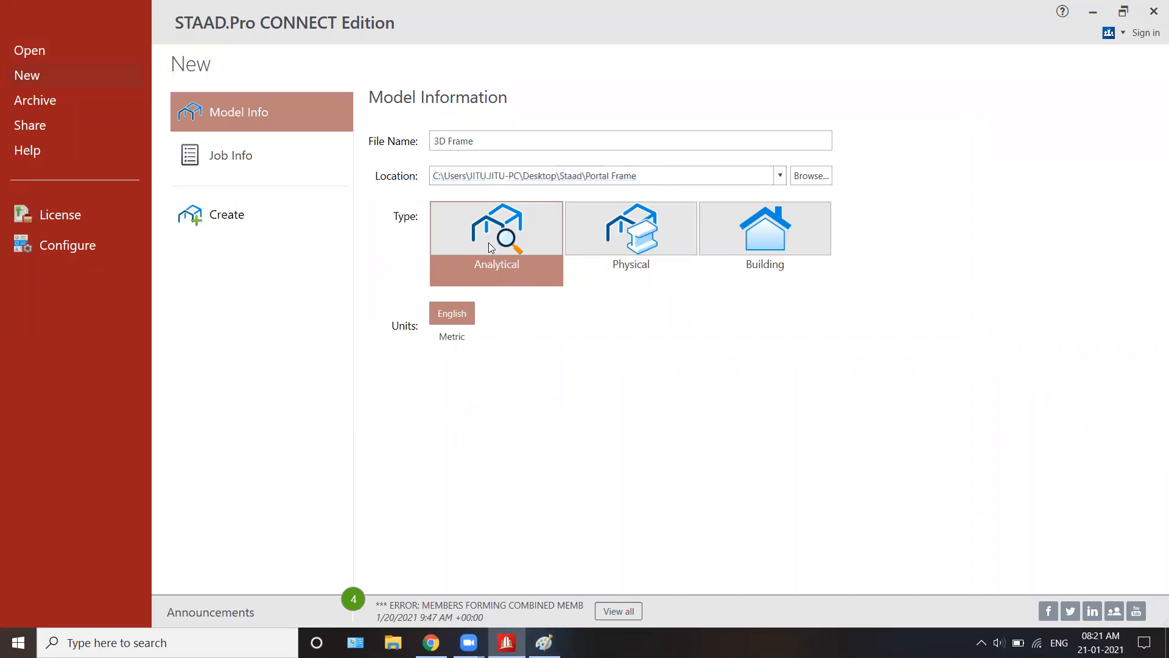
pyautogui.click(465, 345)
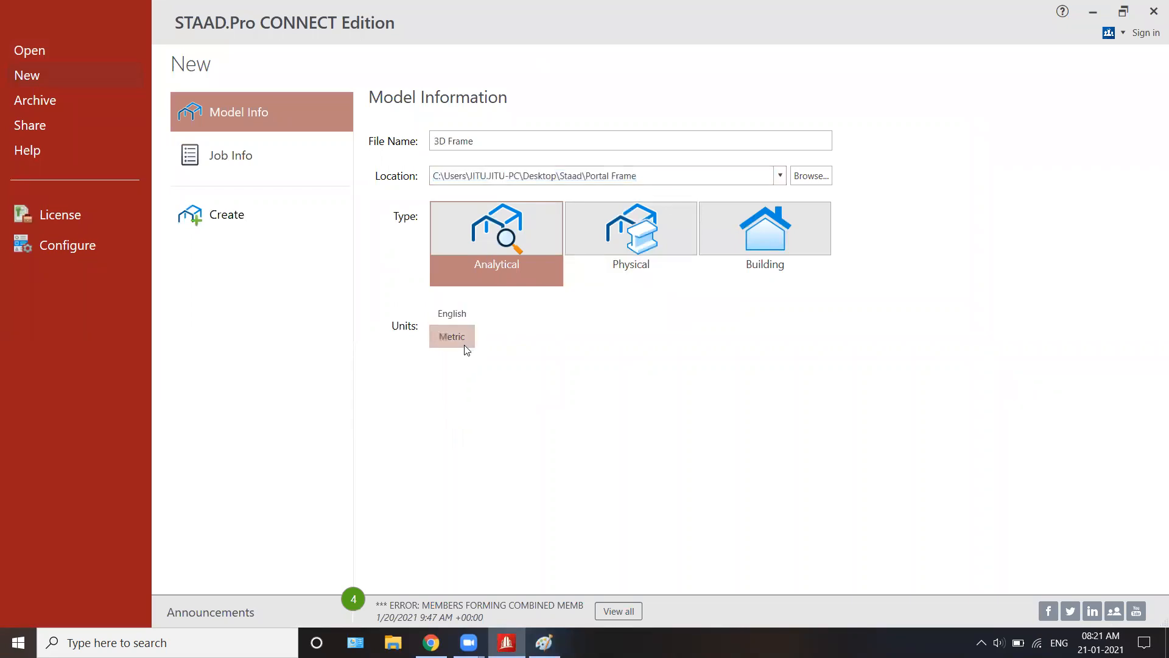
pyautogui.click(213, 210)
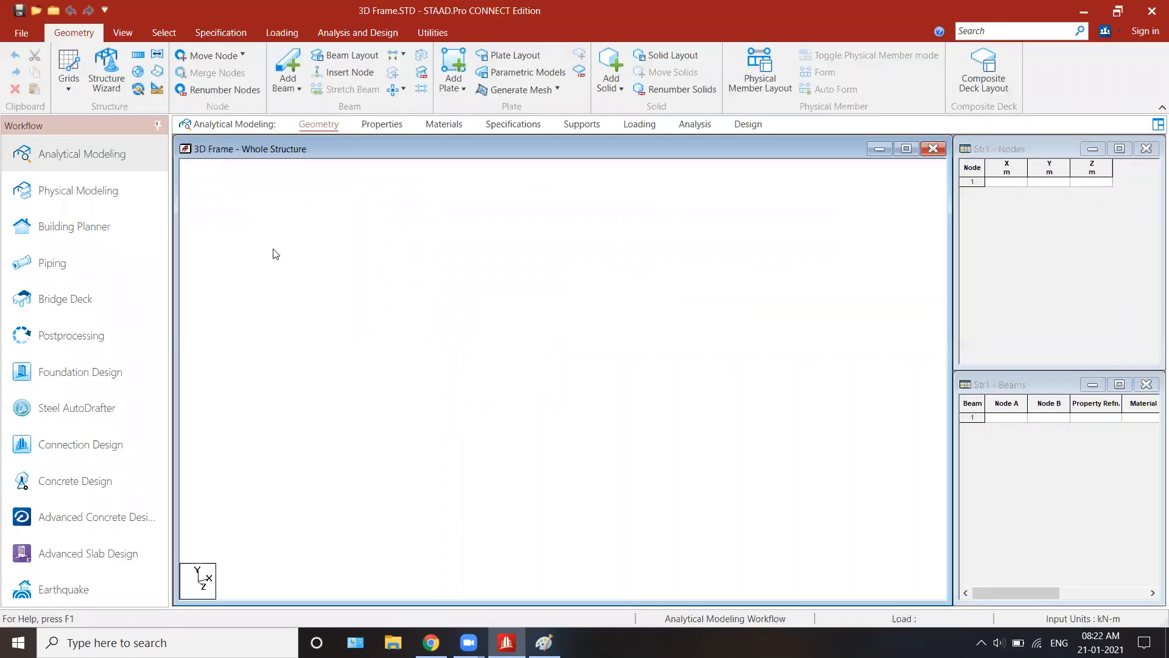
pyautogui.click(67, 88)
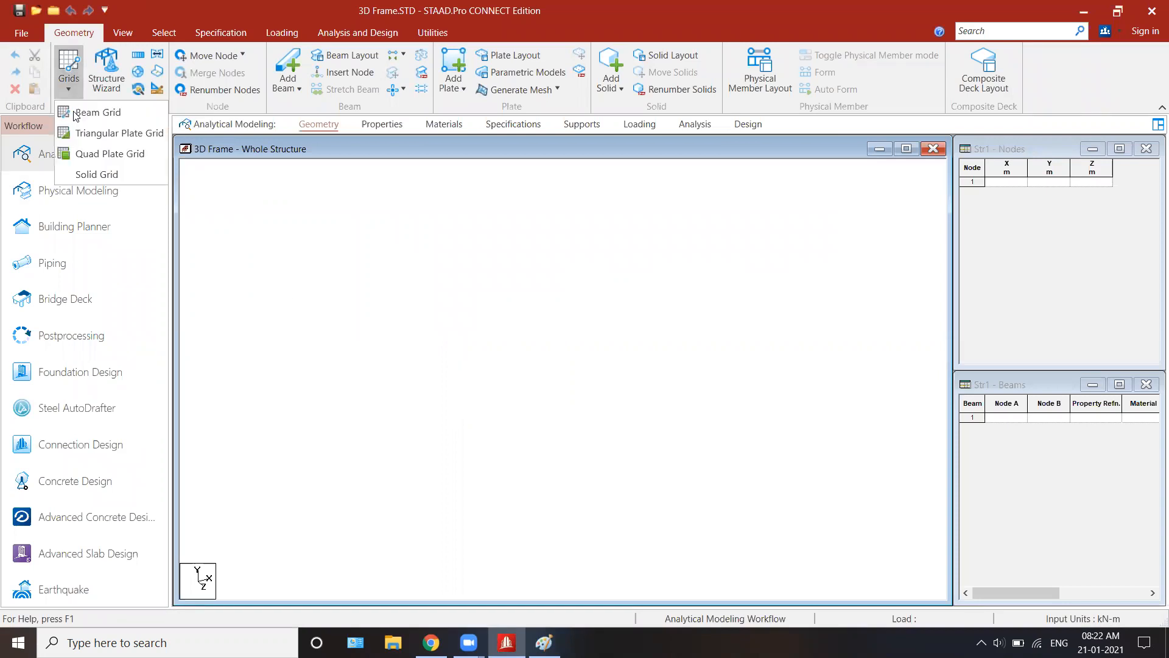
pyautogui.click(75, 114)
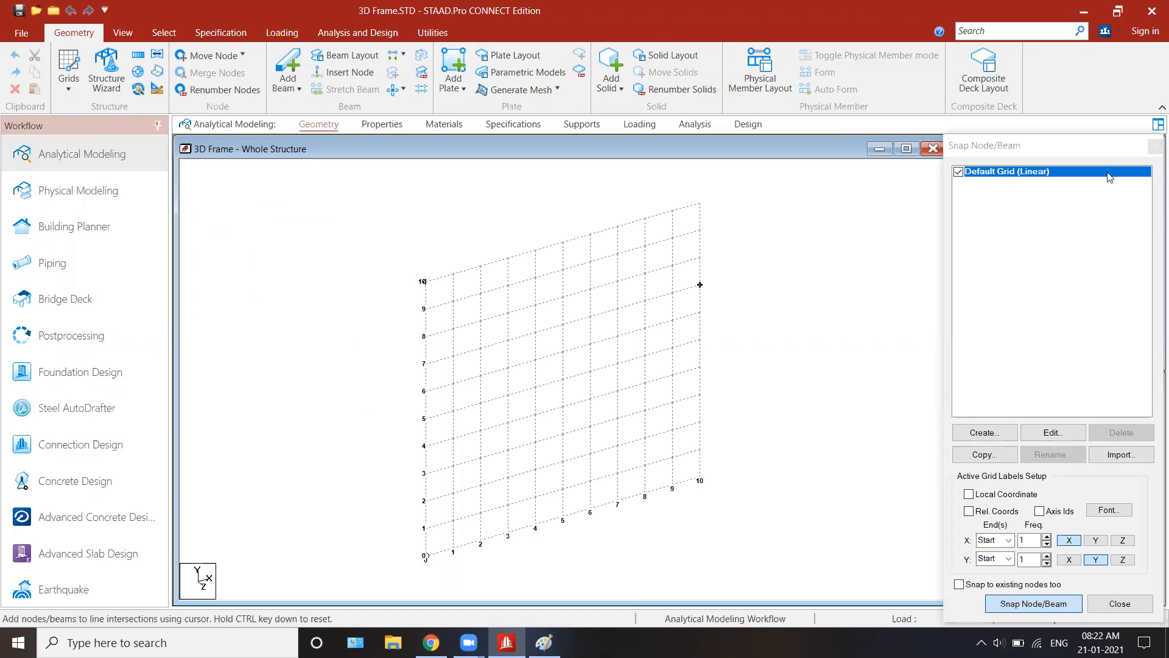
pyautogui.click(1074, 148)
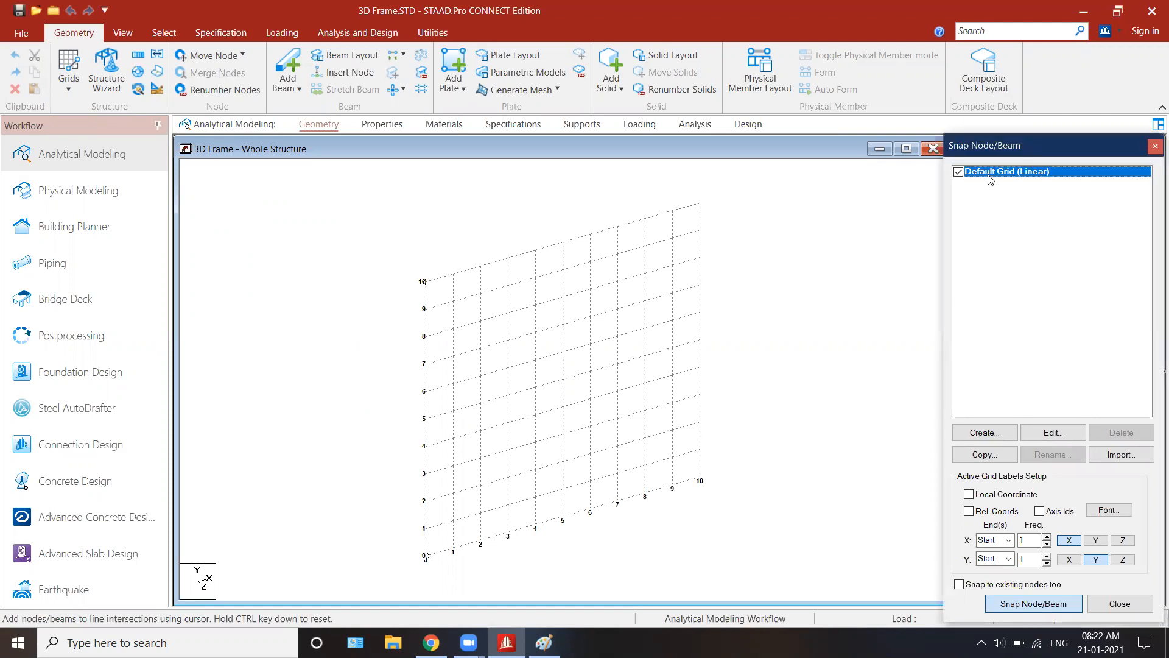
pyautogui.click(544, 642)
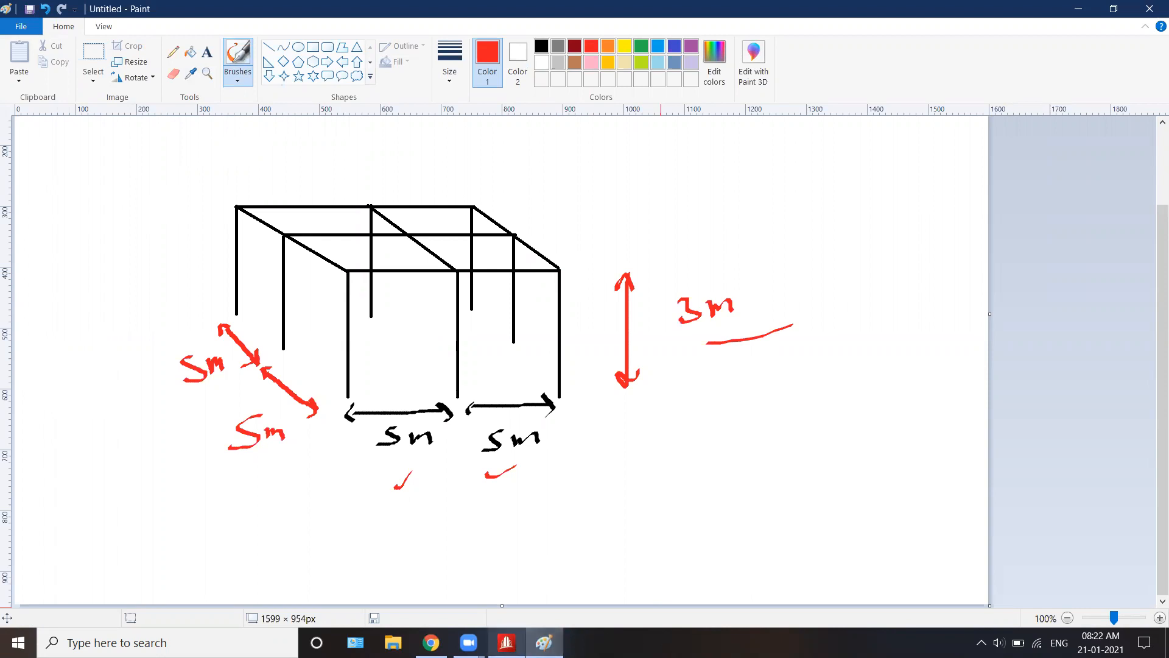
pyautogui.click(506, 643)
# Step: Switch to Paint and draw labelled X, Y and Z coordinate axes beside the frame sketch
pyautogui.click(544, 642)
pyautogui.moveTo(87, 458); pyautogui.dragTo(168, 472)
pyautogui.moveTo(162, 489); pyautogui.dragTo(188, 497)
pyautogui.moveTo(181, 479); pyautogui.dragTo(167, 502)
pyautogui.moveTo(86, 457); pyautogui.dragTo(92, 359)
pyautogui.moveTo(81, 368)
pyautogui.mouseDown()
pyautogui.moveTo(116, 347)
pyautogui.moveTo(117, 357)
pyautogui.mouseUp()
pyautogui.moveTo(86, 458)
pyautogui.mouseDown()
pyautogui.moveTo(71, 497)
pyautogui.moveTo(89, 490)
pyautogui.mouseUp()
pyautogui.moveTo(42, 517); pyautogui.dragTo(63, 523)
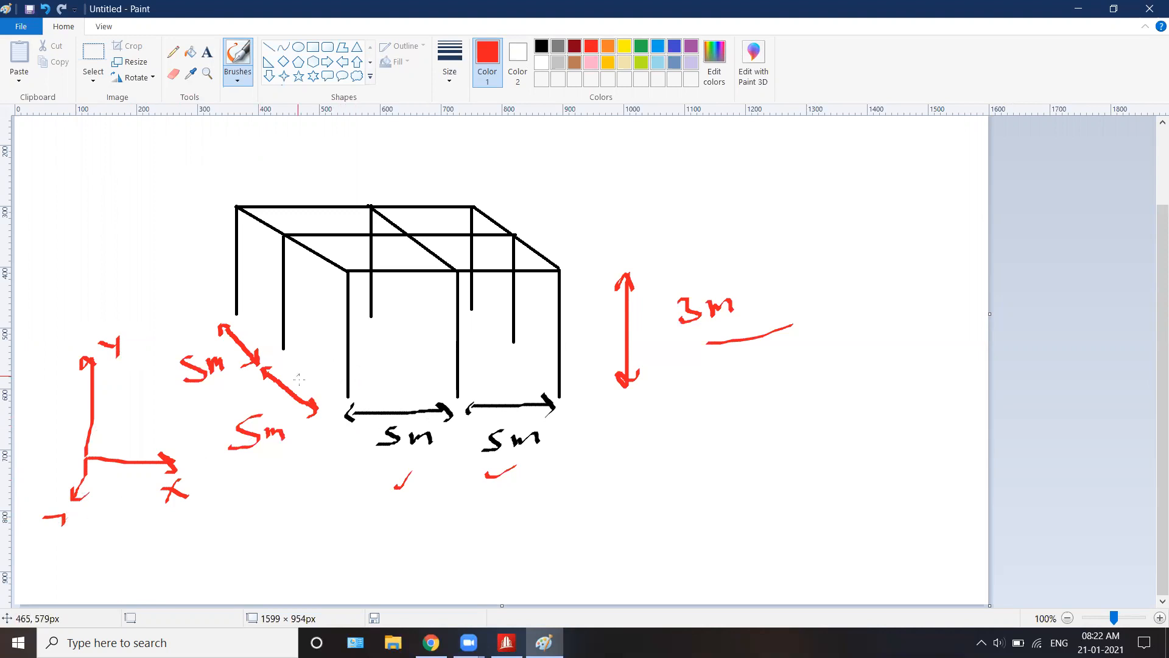
# Step: Label the front frame's joints A to F, and mark its base point F as the origin (0,0)
pyautogui.moveTo(319, 285); pyautogui.dragTo(336, 274)
pyautogui.moveTo(427, 279)
pyautogui.mouseDown()
pyautogui.moveTo(428, 295)
pyautogui.moveTo(449, 284)
pyautogui.moveTo(428, 293)
pyautogui.mouseUp()
pyautogui.moveTo(583, 256); pyautogui.dragTo(597, 278)
pyautogui.moveTo(575, 385); pyautogui.dragTo(576, 400)
pyautogui.moveTo(488, 380)
pyautogui.mouseDown()
pyautogui.moveTo(490, 396)
pyautogui.moveTo(483, 378)
pyautogui.mouseUp()
pyautogui.moveTo(373, 363)
pyautogui.mouseDown()
pyautogui.moveTo(373, 390)
pyautogui.moveTo(388, 360)
pyautogui.moveTo(386, 372)
pyautogui.mouseUp()
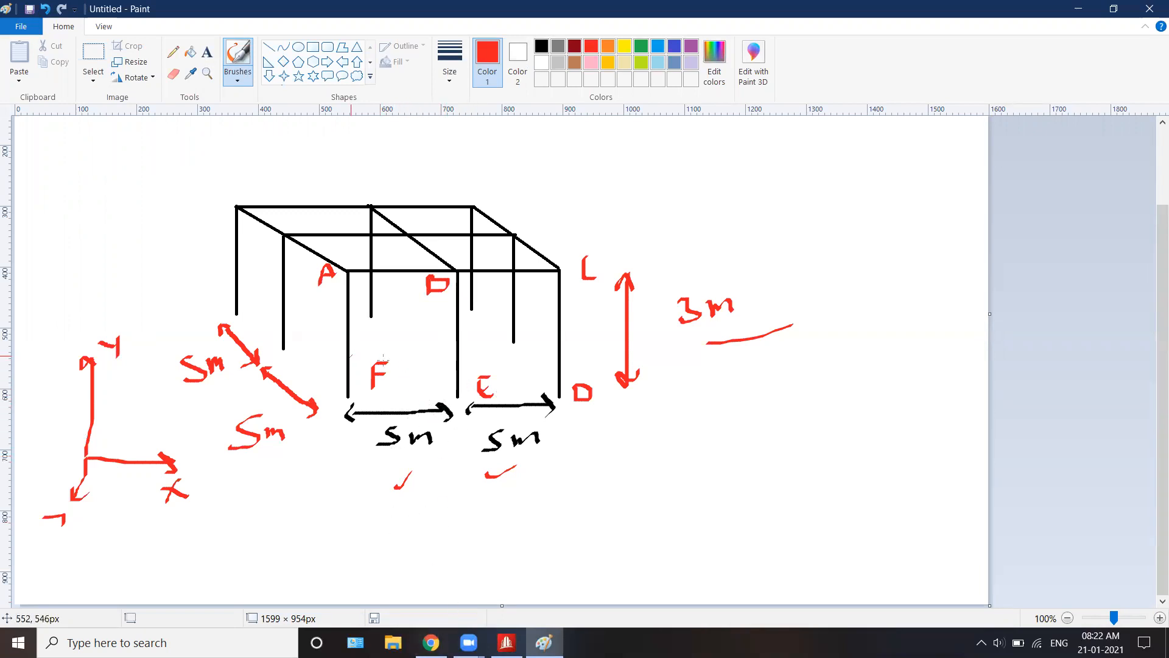
pyautogui.moveTo(442, 352); pyautogui.dragTo(558, 339)
pyautogui.moveTo(354, 397)
pyautogui.mouseDown()
pyautogui.moveTo(307, 463)
pyautogui.moveTo(255, 495)
pyautogui.moveTo(280, 481)
pyautogui.moveTo(294, 505)
pyautogui.moveTo(312, 481)
pyautogui.moveTo(304, 497)
pyautogui.moveTo(252, 510)
pyautogui.mouseUp()
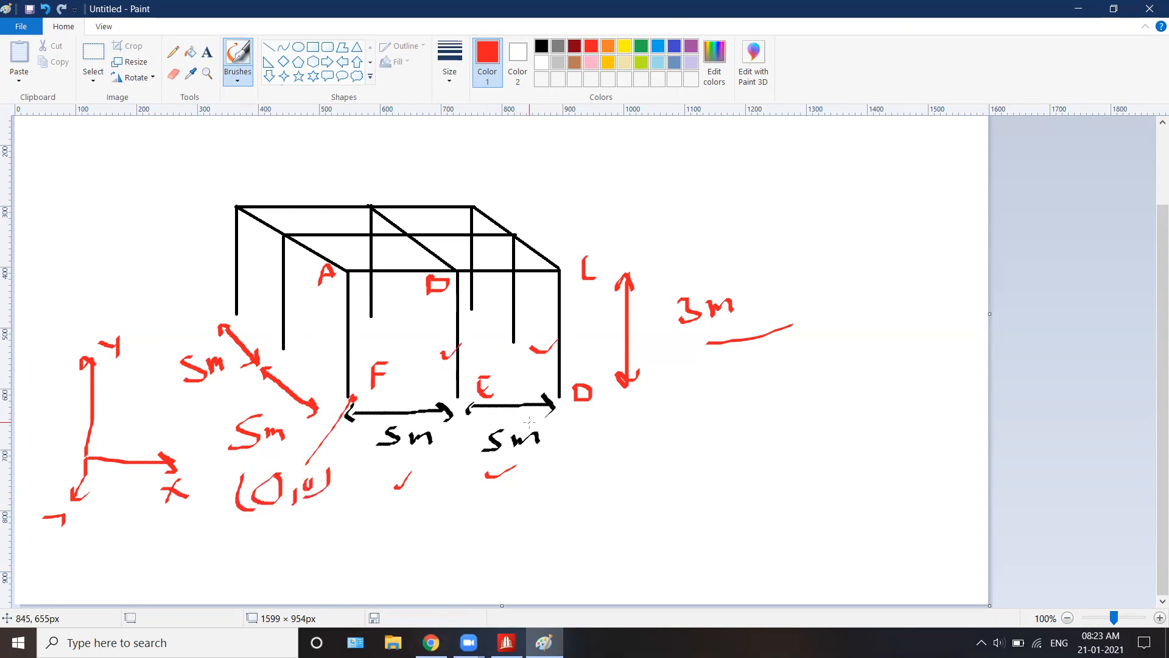
# Step: Switch to STAAD.Pro, open the beam grid and edit the default linear grid to 2 X divisions at 5 m spacing
pyautogui.click(515, 646)
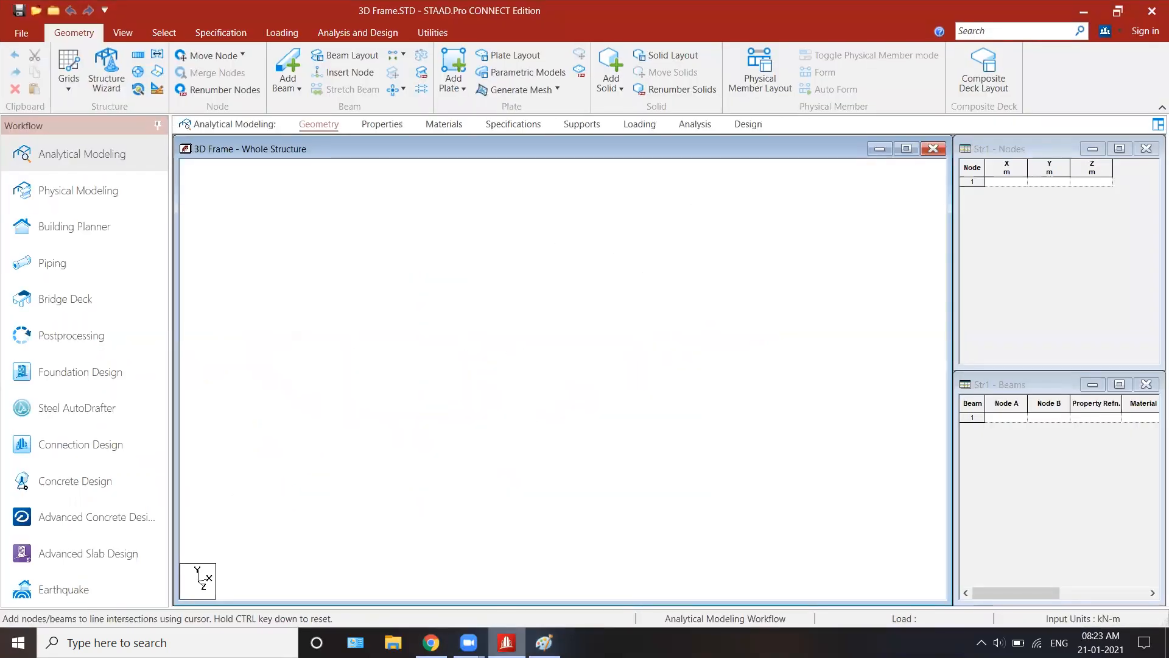
pyautogui.click(69, 91)
pyautogui.click(77, 117)
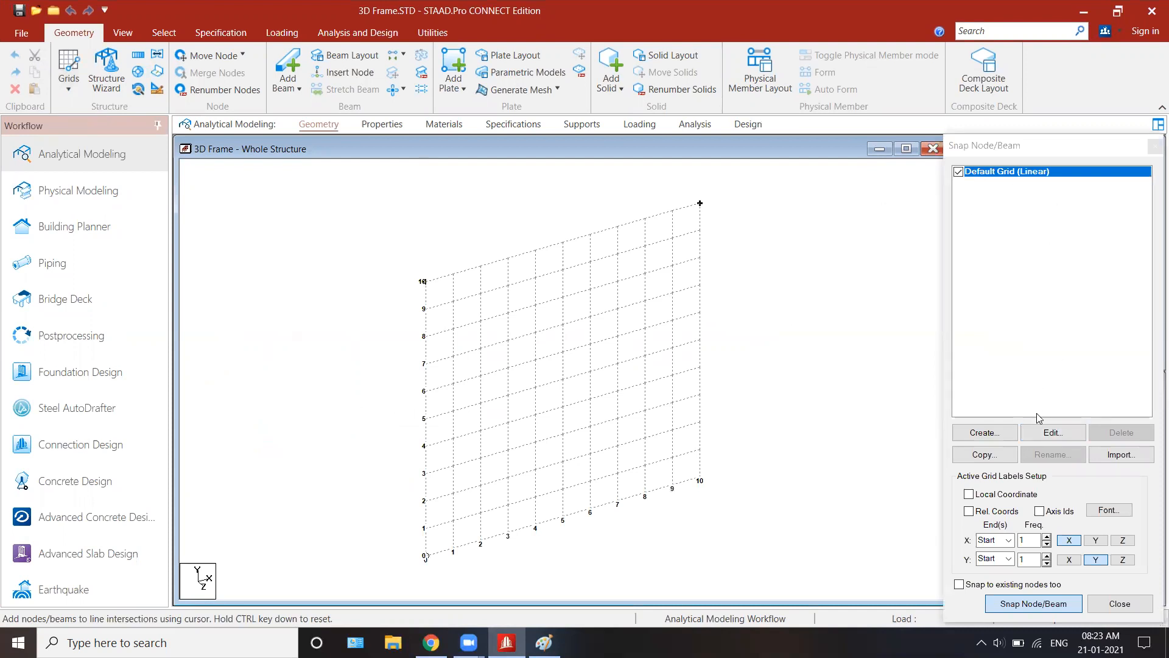
pyautogui.click(1044, 430)
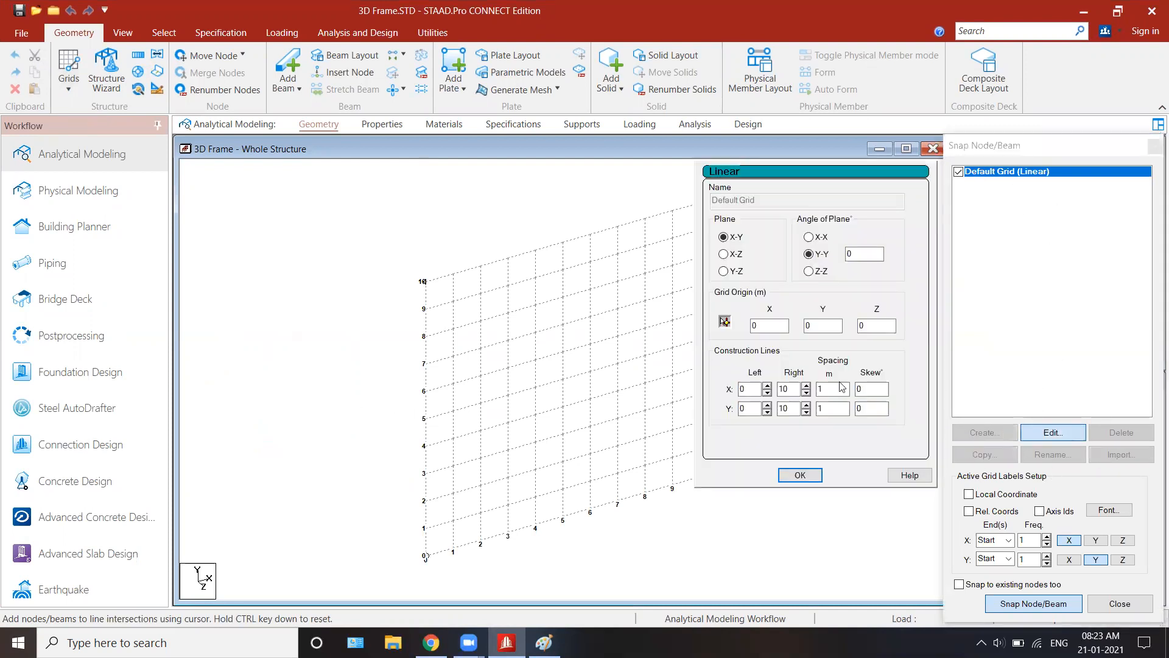
pyautogui.click(791, 389)
pyautogui.doubleClick(793, 387)
pyautogui.write('2')
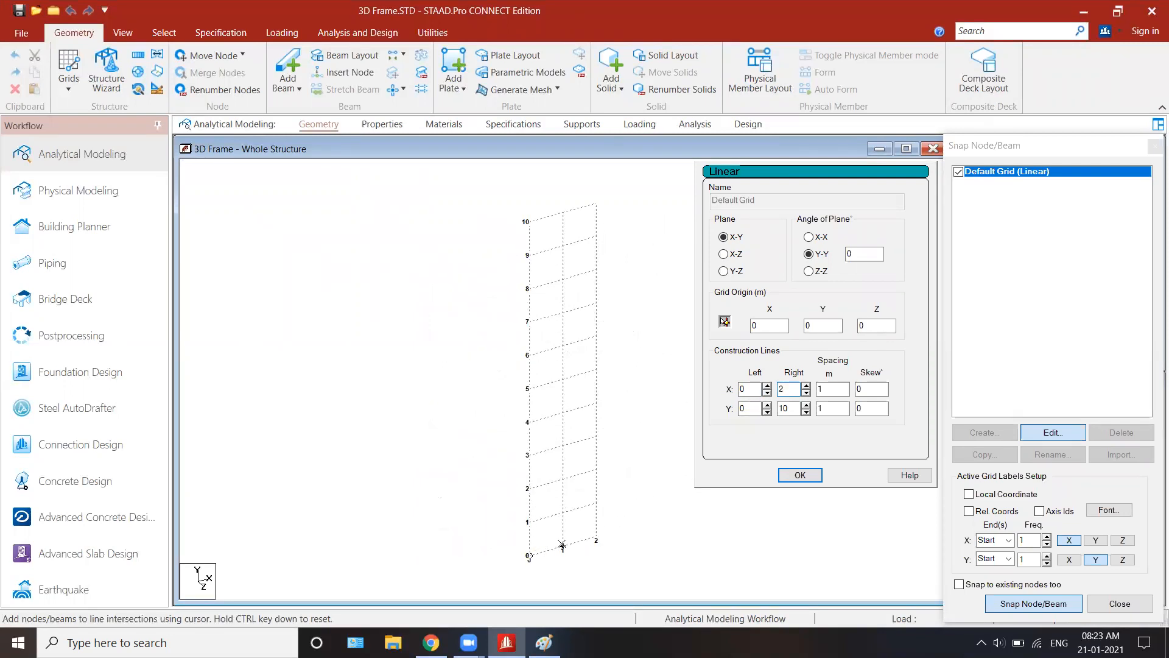
pyautogui.doubleClick(826, 390)
pyautogui.write('5')
# Step: Mark the frame's top level in the Paint sketch and set the STAAD.Pro grid to 1 Y division at 3 m spacing
pyautogui.click(790, 409)
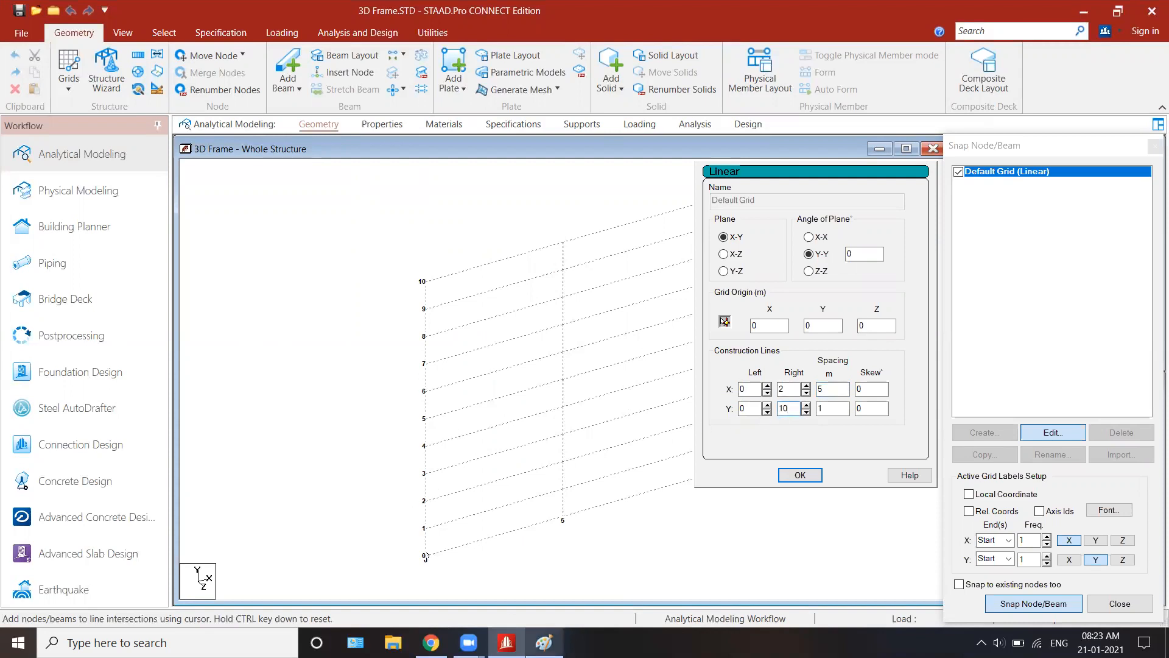
pyautogui.click(544, 642)
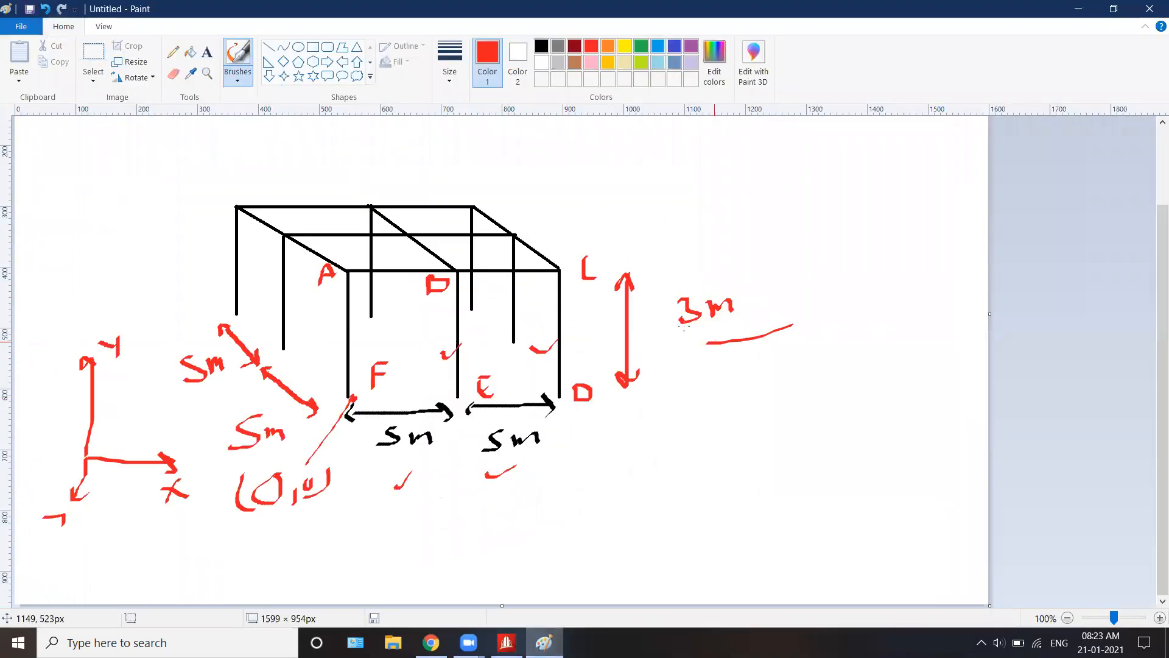
pyautogui.moveTo(533, 263); pyautogui.dragTo(694, 275)
pyautogui.click(506, 643)
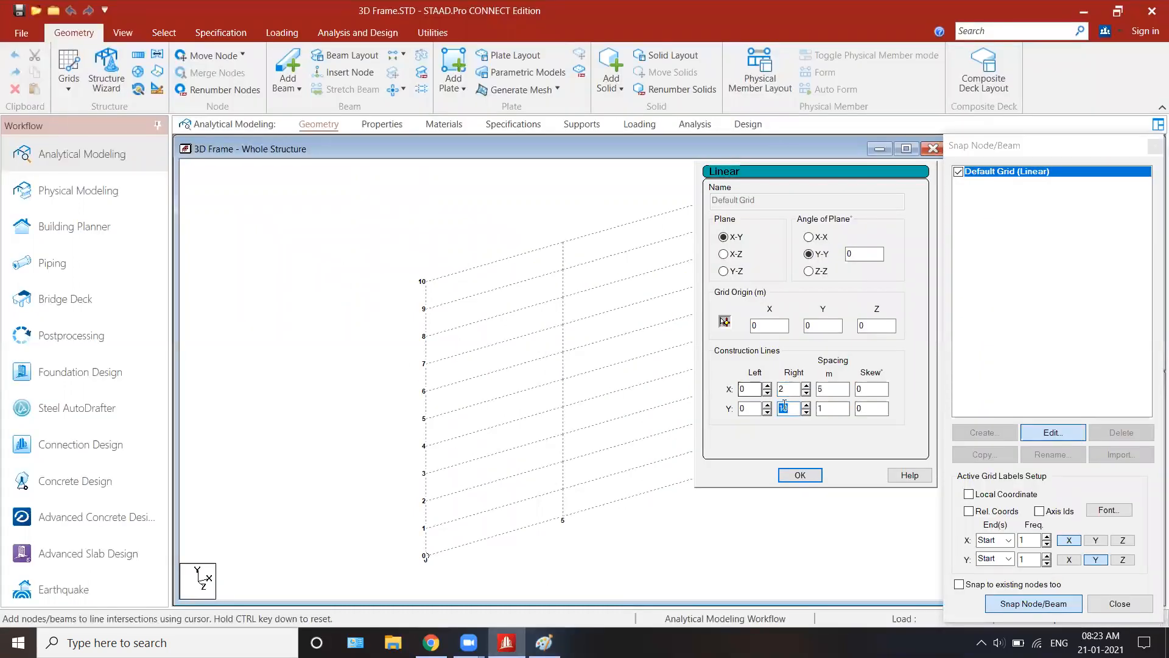
pyautogui.write('1')
pyautogui.press('Tab')
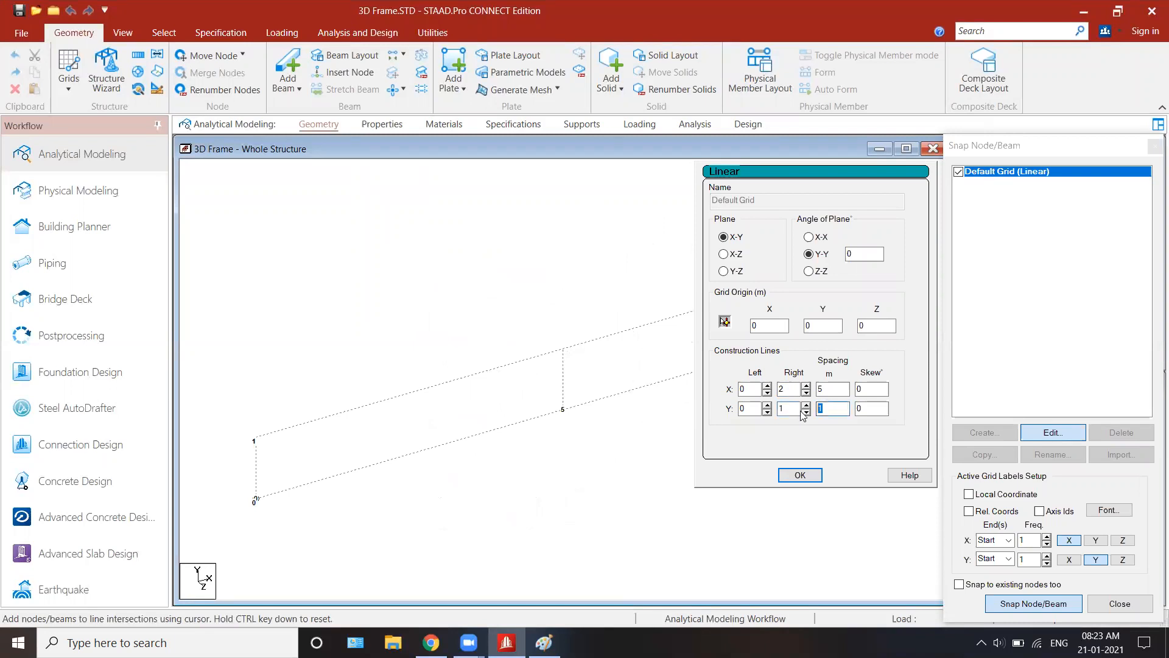
pyautogui.write('3')
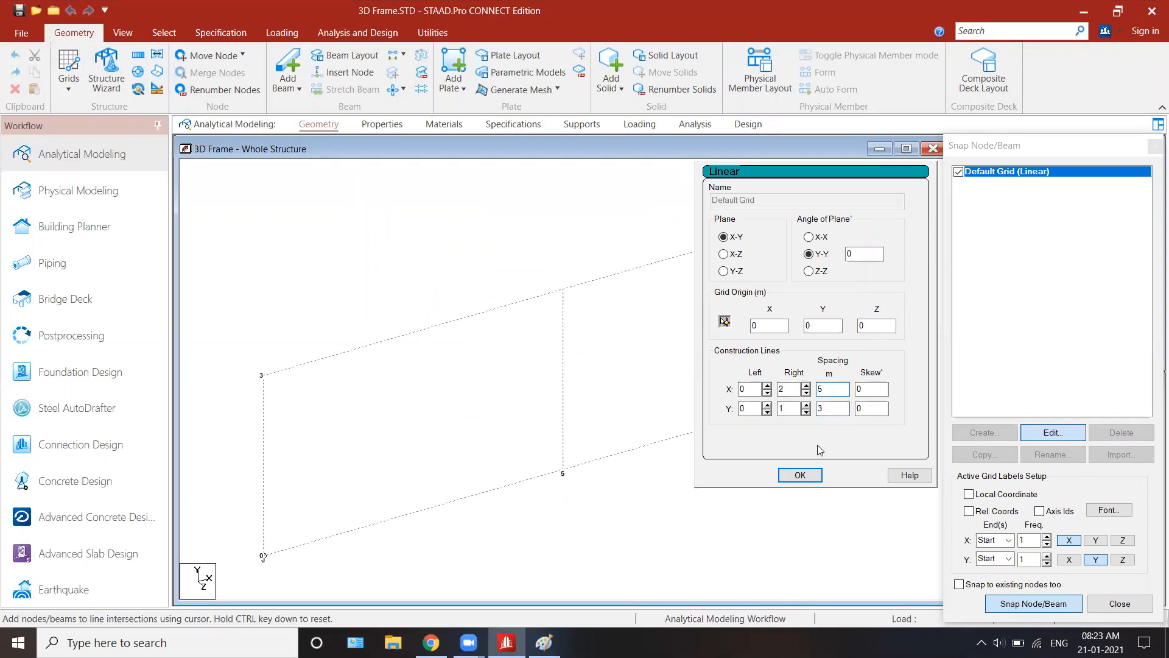
pyautogui.click(800, 475)
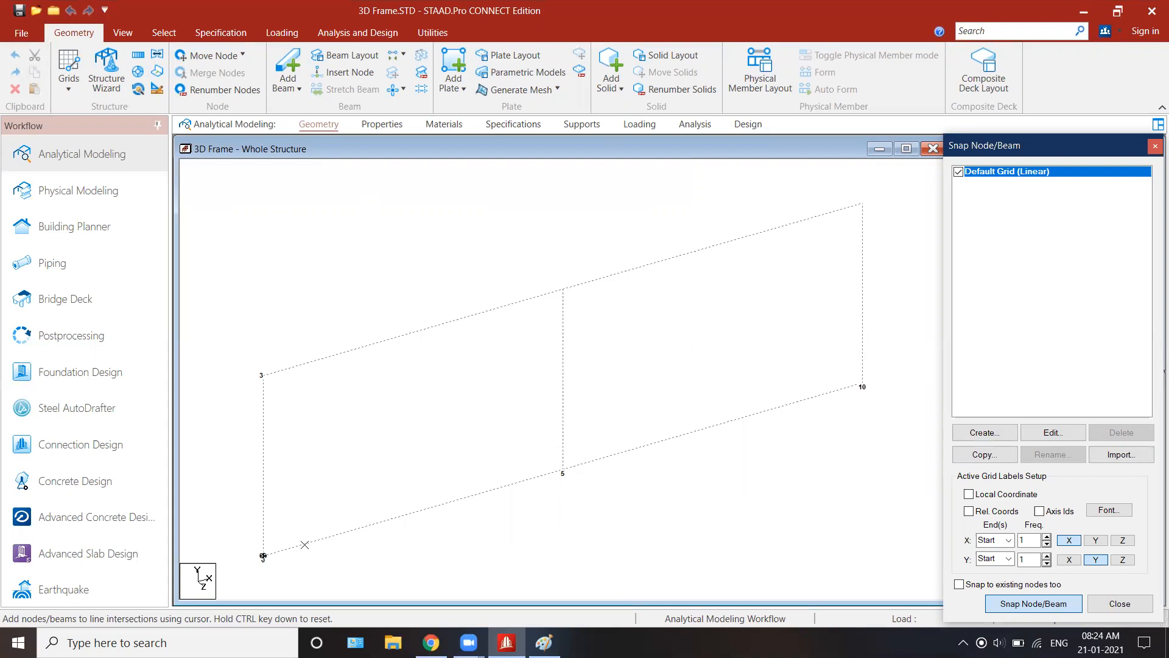
# Step: Draw the first bay on the grid: columns at X = 0 and 5 m joined by a beam at 3 m height
pyautogui.click(263, 556)
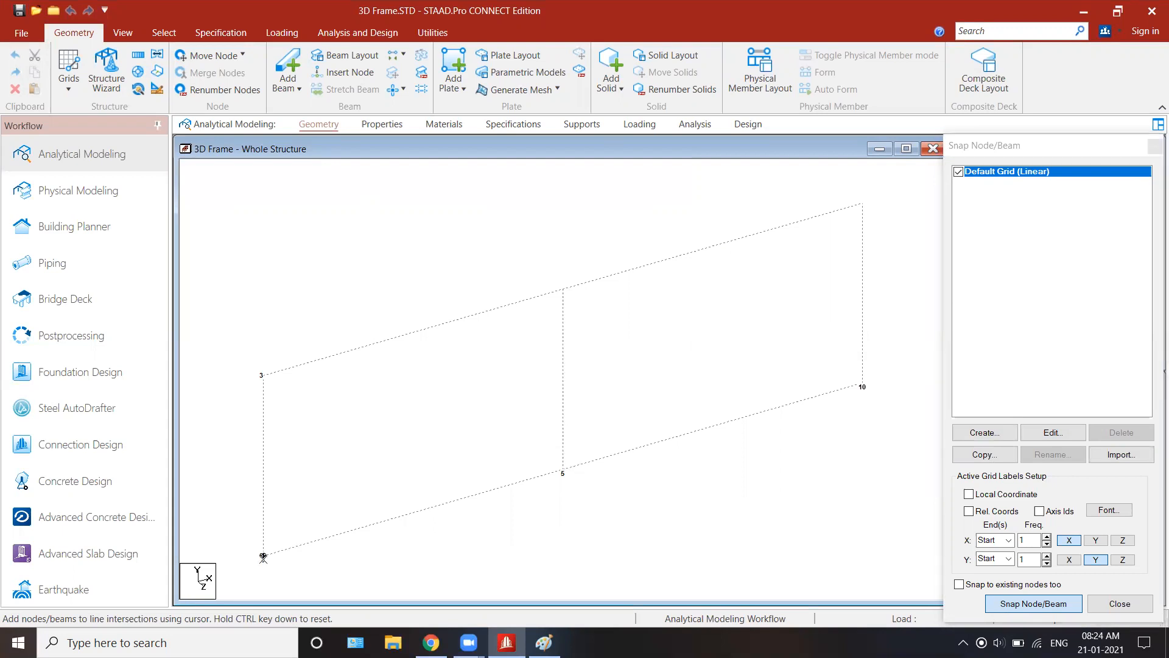
pyautogui.click(263, 375)
pyautogui.click(563, 288)
pyautogui.click(563, 470)
pyautogui.click(1021, 609)
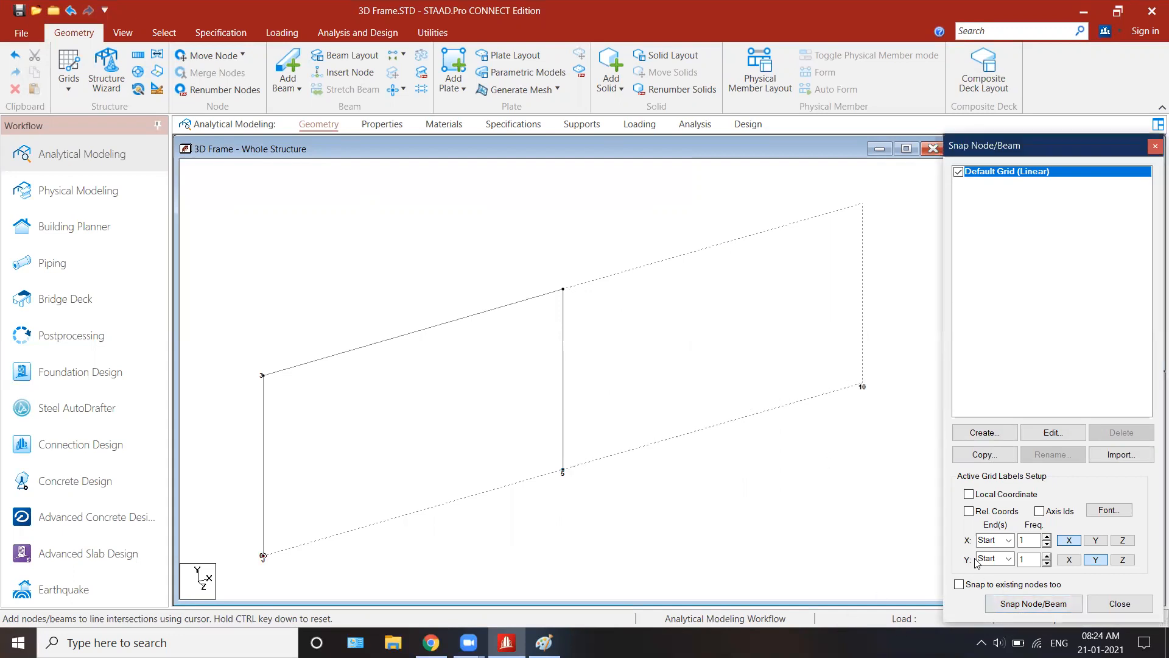
# Step: Draw the second bay: a beam at 3 m height from X = 5 to 10 m and a column down at X = 10 m
pyautogui.click(1015, 605)
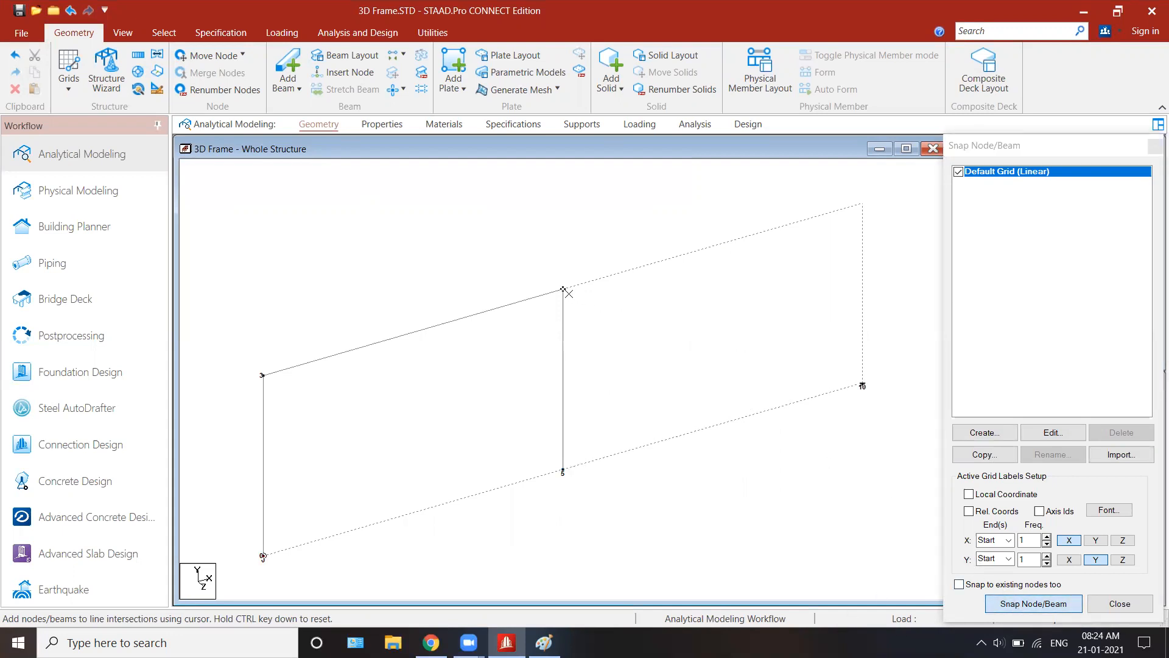
pyautogui.click(697, 263)
pyautogui.click(861, 228)
pyautogui.click(862, 385)
pyautogui.click(1007, 604)
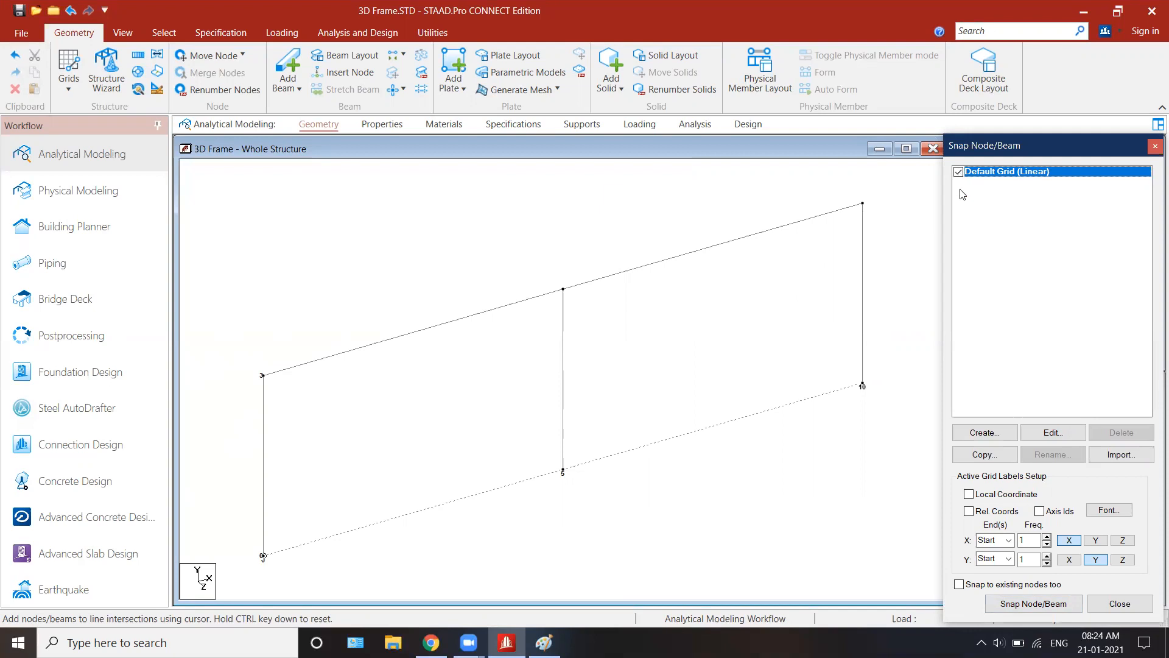
pyautogui.scroll(-5, 707, 321)
pyautogui.scroll(3, 706, 322)
pyautogui.scroll(-2, 707, 321)
pyautogui.scroll(-3, 707, 321)
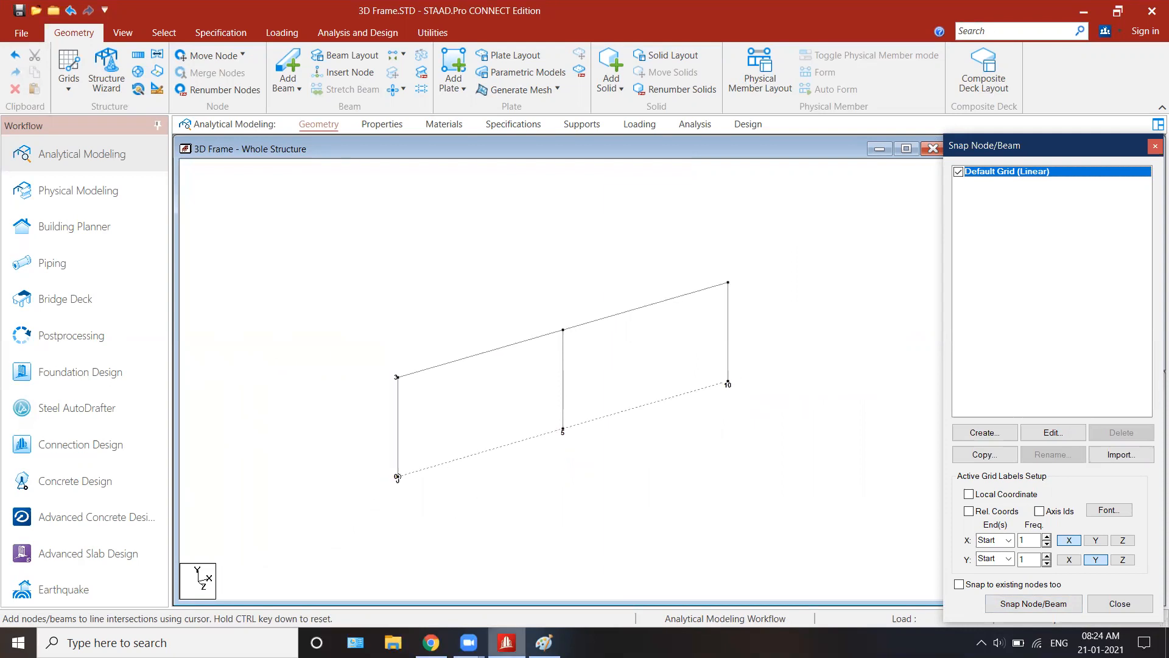
# Step: Tick the three beams running back from the front frame in the Paint sketch, and return to STAAD.Pro
pyautogui.click(543, 643)
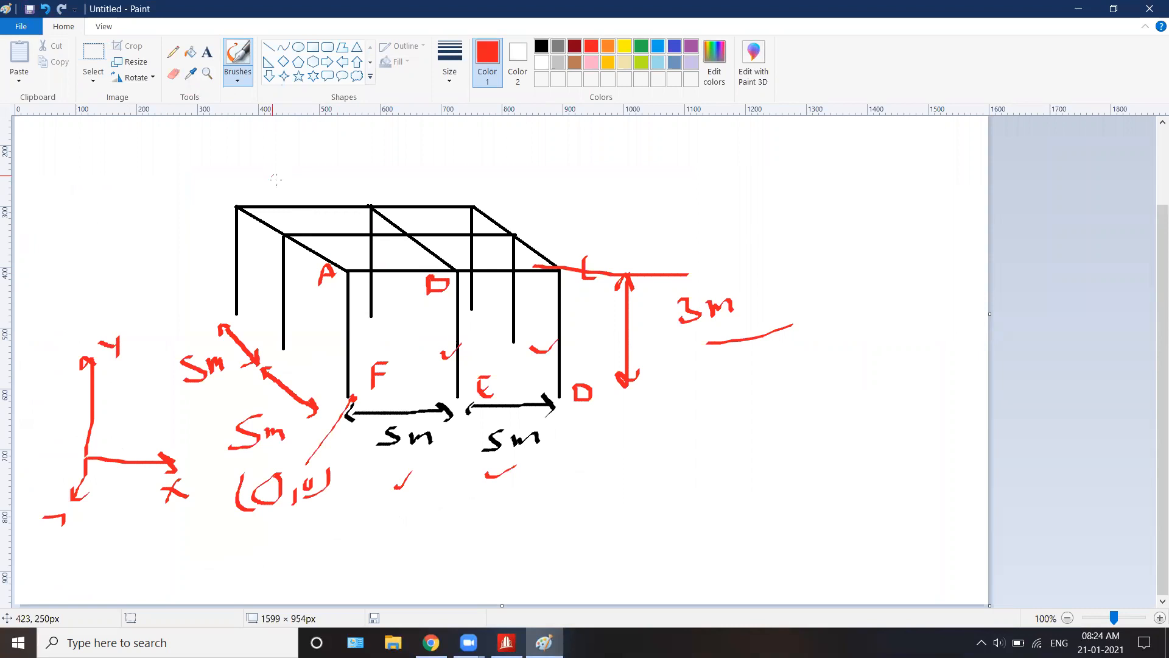
pyautogui.click(318, 247)
pyautogui.moveTo(318, 247); pyautogui.dragTo(341, 239)
pyautogui.moveTo(430, 245)
pyautogui.mouseDown()
pyautogui.moveTo(438, 254)
pyautogui.moveTo(451, 239)
pyautogui.mouseUp()
pyautogui.moveTo(545, 244); pyautogui.dragTo(589, 225)
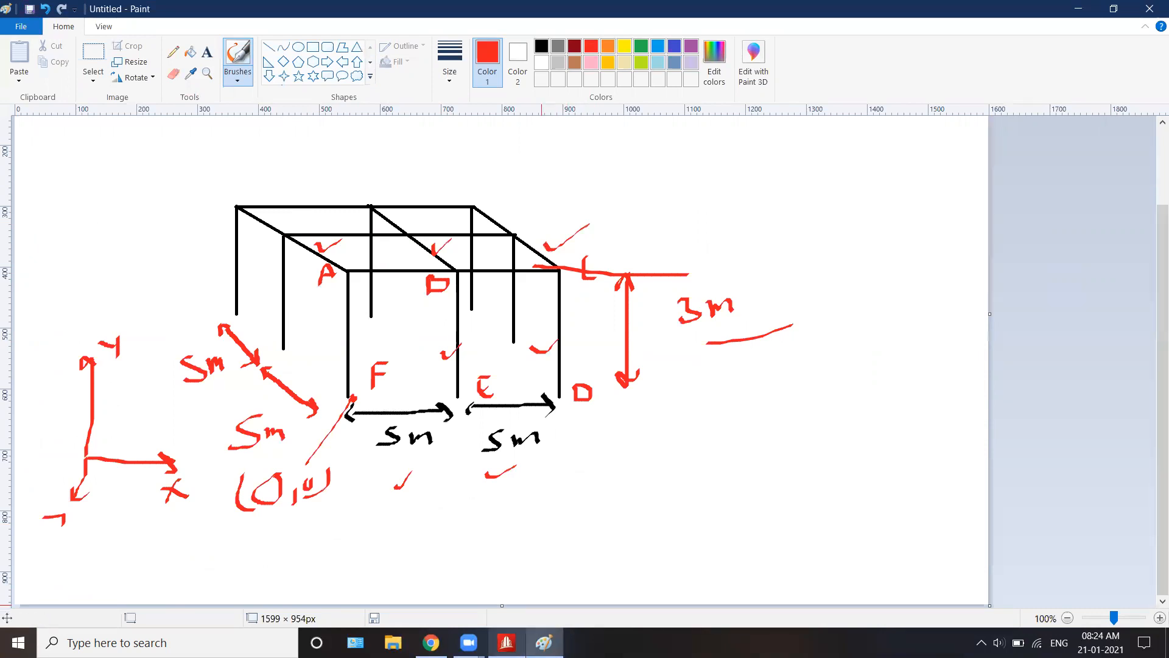
pyautogui.click(506, 642)
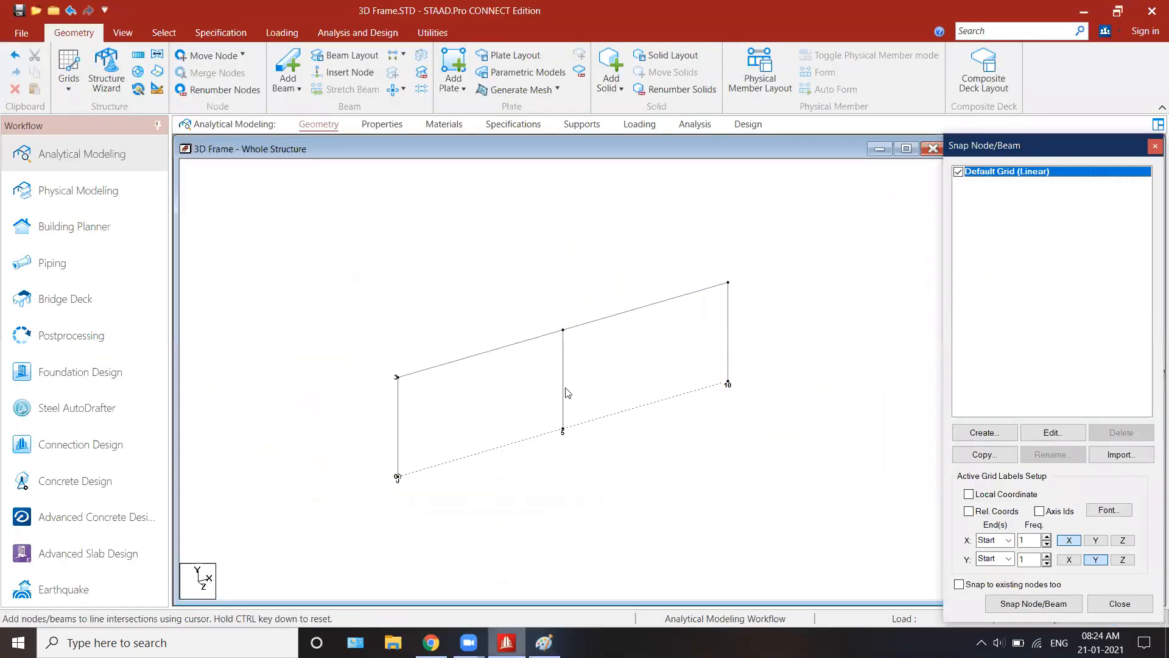
pyautogui.click(533, 145)
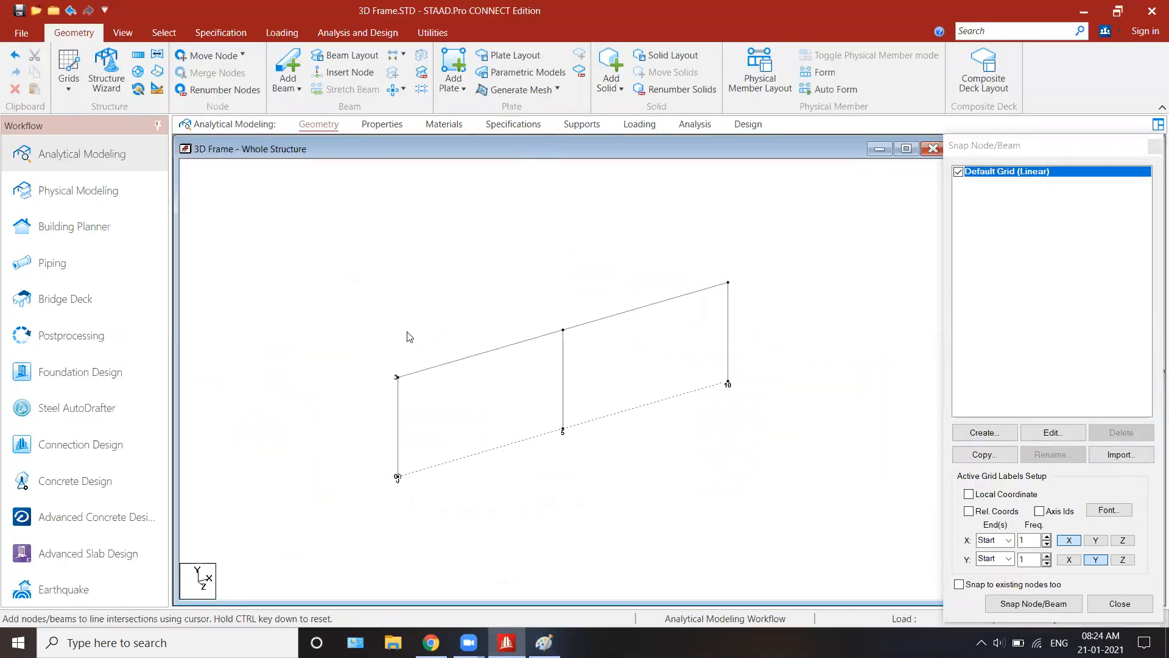
# Step: Open Translational Repeat, switch to the Paint sketch and tick the front frame beside A, B and C
pyautogui.click(139, 57)
pyautogui.moveTo(655, 284); pyautogui.dragTo(975, 179)
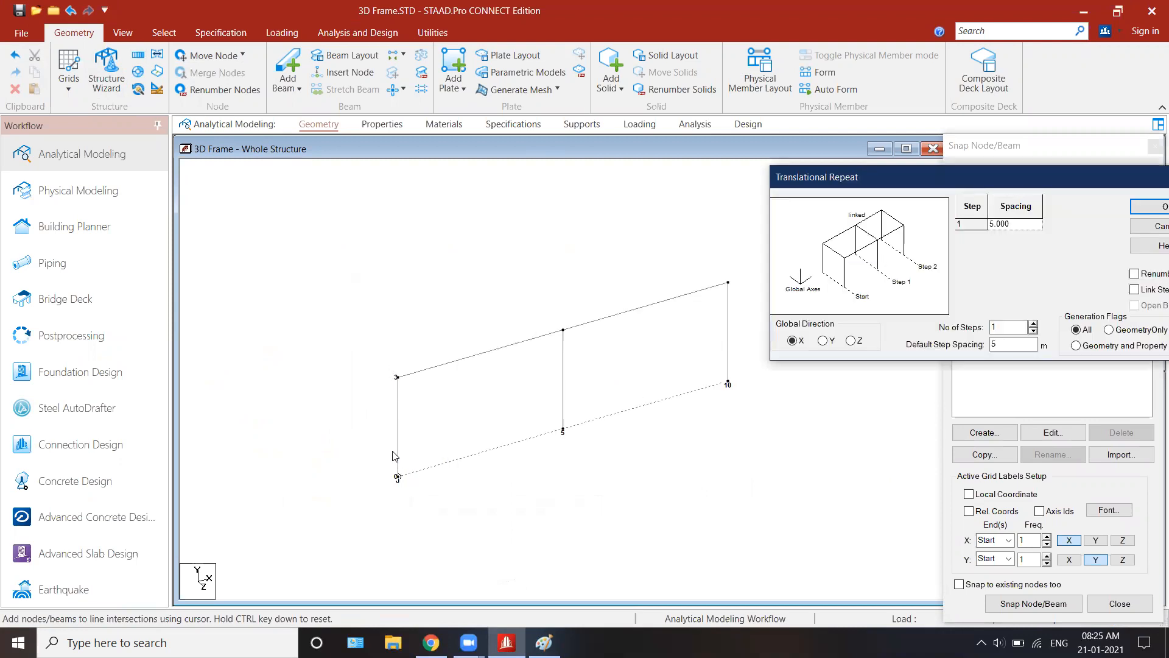
pyautogui.hotkey('alt', 'Tab')
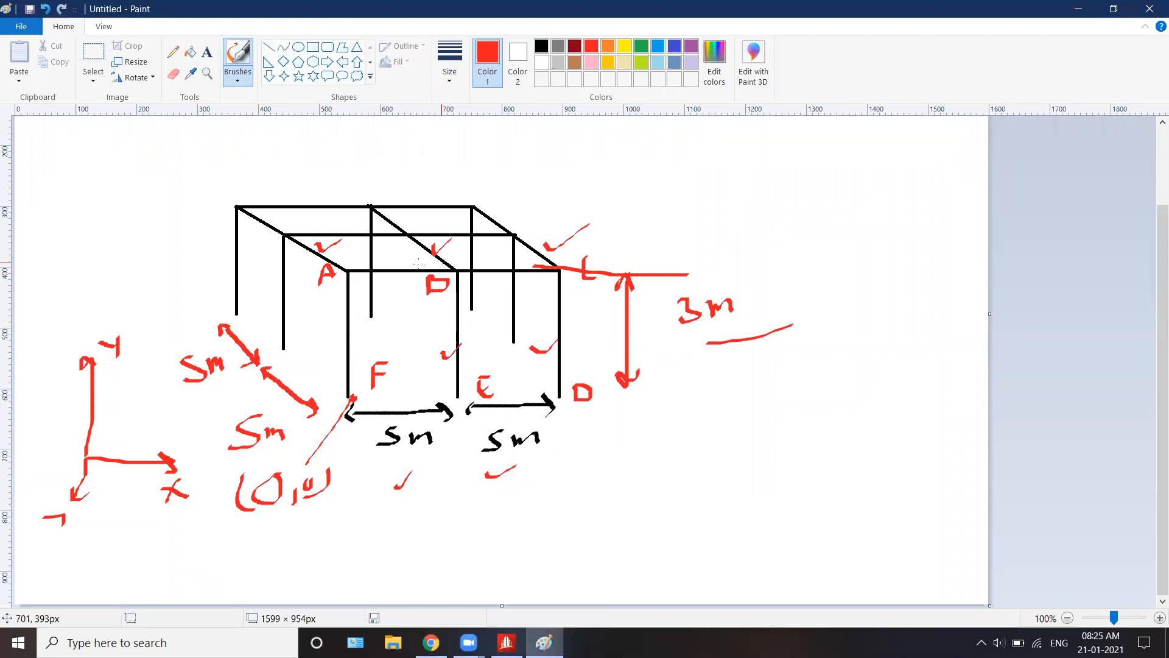
pyautogui.moveTo(309, 309); pyautogui.dragTo(332, 296)
pyautogui.moveTo(420, 300); pyautogui.dragTo(441, 295)
pyautogui.moveTo(526, 291); pyautogui.dragTo(539, 285)
# Step: Label the rear frame's top joints A, B and C and its column bases D, E and F in red
pyautogui.moveTo(220, 195)
pyautogui.mouseDown()
pyautogui.moveTo(231, 173)
pyautogui.moveTo(246, 195)
pyautogui.moveTo(250, 181)
pyautogui.mouseUp()
pyautogui.moveTo(355, 195)
pyautogui.mouseDown()
pyautogui.moveTo(362, 178)
pyautogui.moveTo(358, 196)
pyautogui.mouseUp()
pyautogui.moveTo(462, 162); pyautogui.dragTo(462, 184)
pyautogui.moveTo(484, 296); pyautogui.dragTo(485, 308)
pyautogui.moveTo(484, 288); pyautogui.dragTo(485, 306)
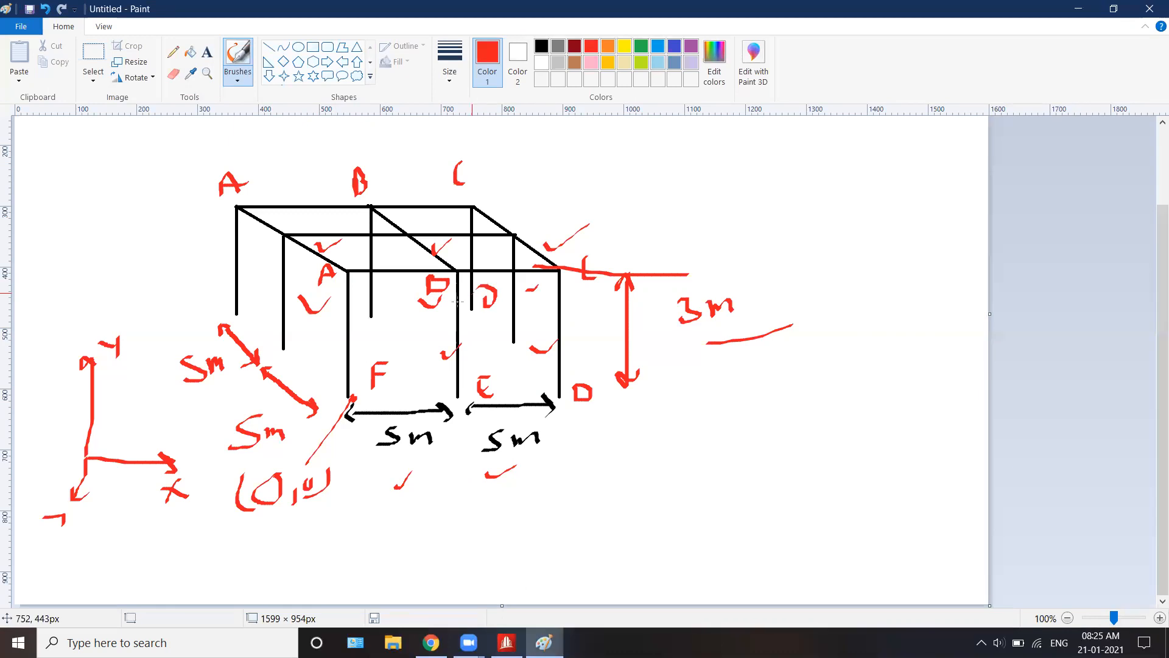
pyautogui.moveTo(371, 305); pyautogui.dragTo(393, 324)
pyautogui.moveTo(234, 315); pyautogui.dragTo(235, 290)
pyautogui.moveTo(236, 289)
pyautogui.mouseDown()
pyautogui.moveTo(255, 293)
pyautogui.moveTo(239, 305)
pyautogui.mouseUp()
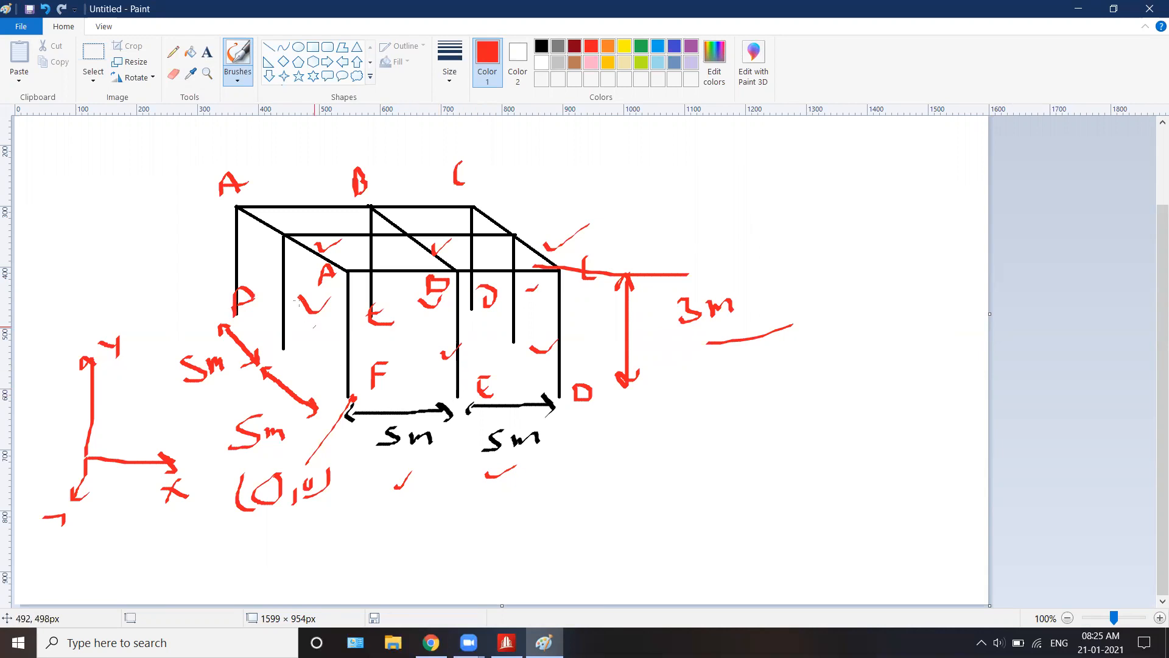
# Step: Draw a red arrow at the side beam, and tick both side bays and their 5 m dimensions in blue
pyautogui.moveTo(534, 184)
pyautogui.mouseDown()
pyautogui.moveTo(568, 231)
pyautogui.moveTo(573, 217)
pyautogui.mouseUp()
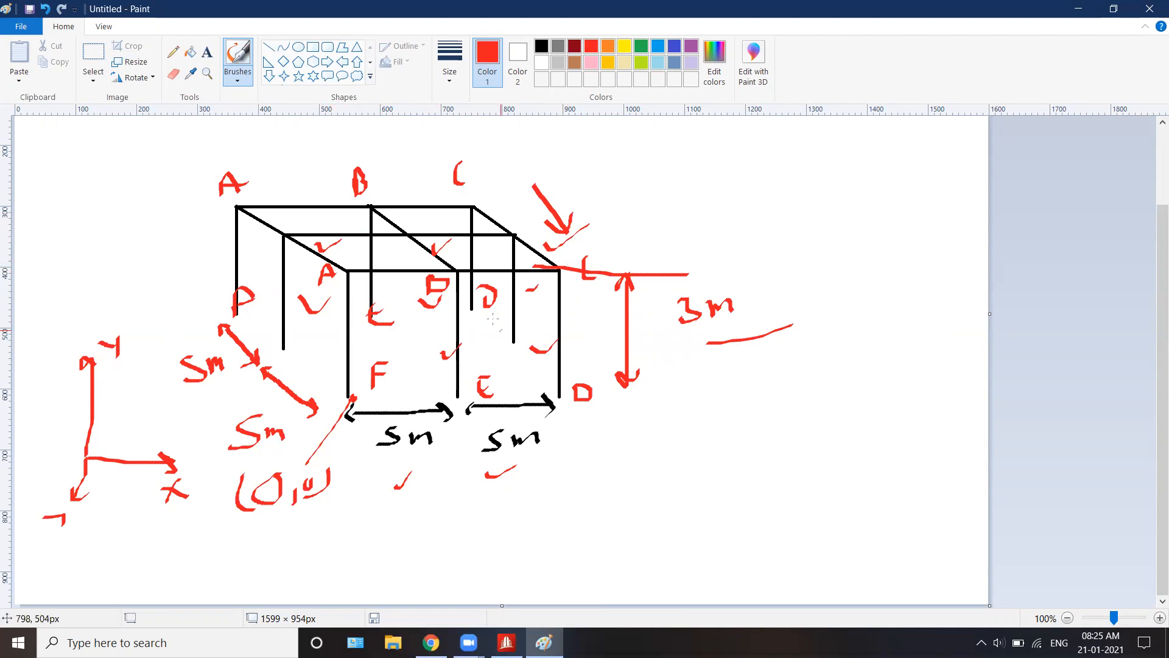
pyautogui.click(658, 47)
pyautogui.moveTo(267, 237); pyautogui.dragTo(322, 211)
pyautogui.moveTo(334, 270)
pyautogui.mouseDown()
pyautogui.moveTo(343, 292)
pyautogui.moveTo(379, 253)
pyautogui.mouseUp()
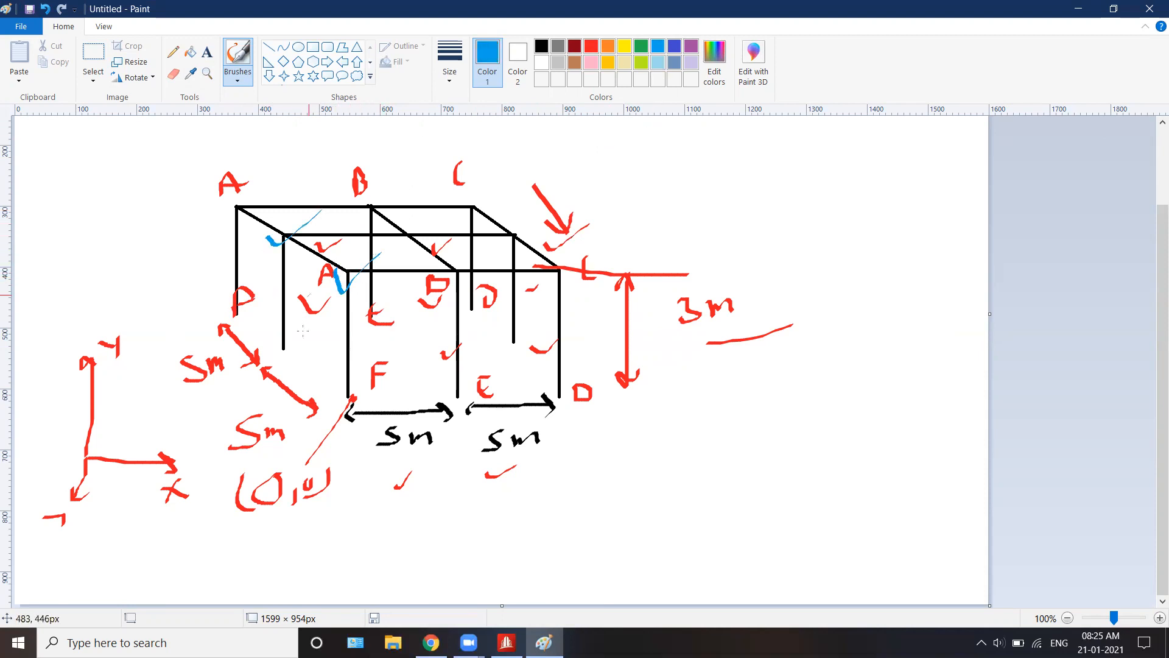
pyautogui.moveTo(219, 395); pyautogui.dragTo(256, 373)
pyautogui.moveTo(235, 448); pyautogui.dragTo(293, 427)
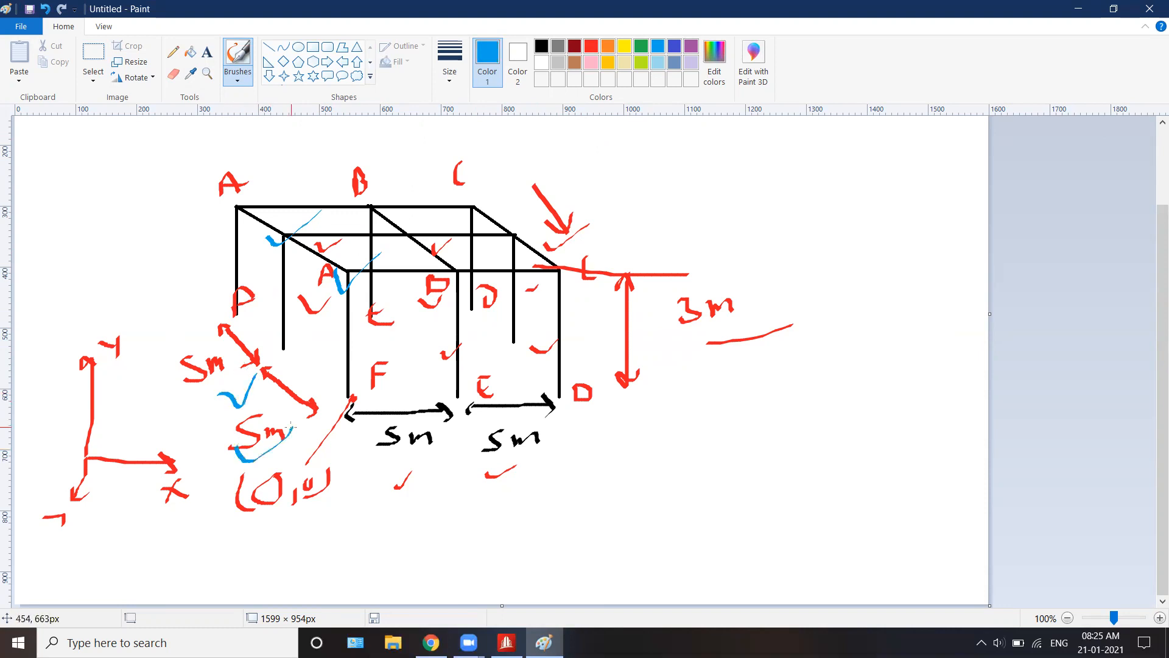
# Step: Return to STAAD.Pro and dismiss the Translational Repeat dialog
pyautogui.click(510, 641)
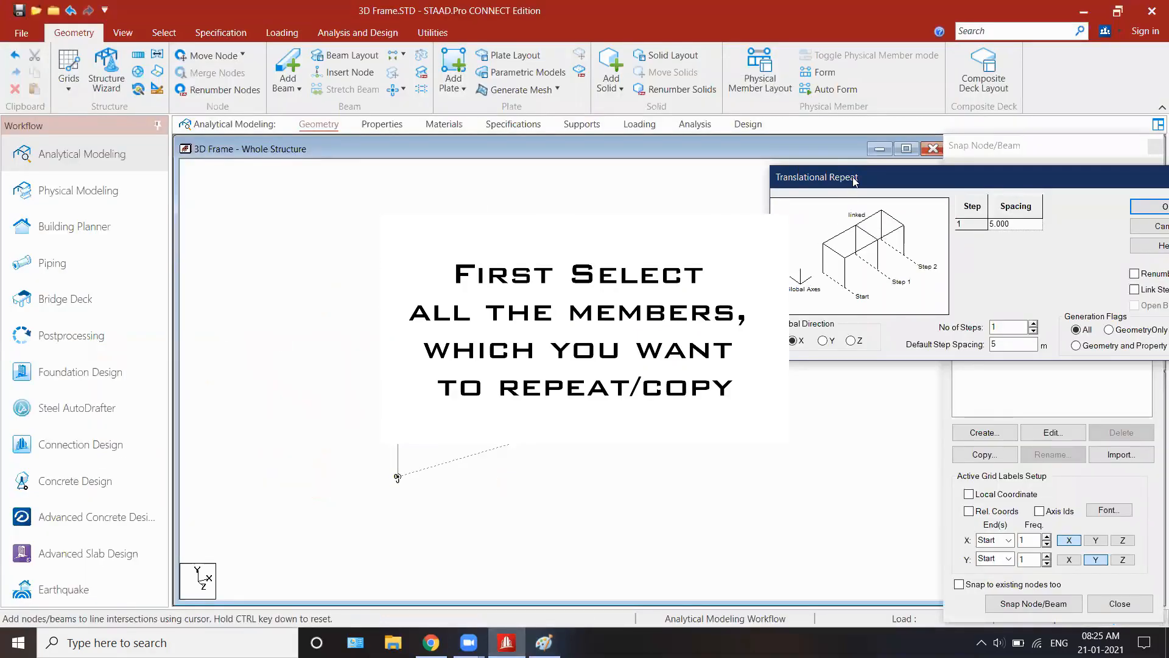
pyautogui.moveTo(854, 178); pyautogui.dragTo(559, 166)
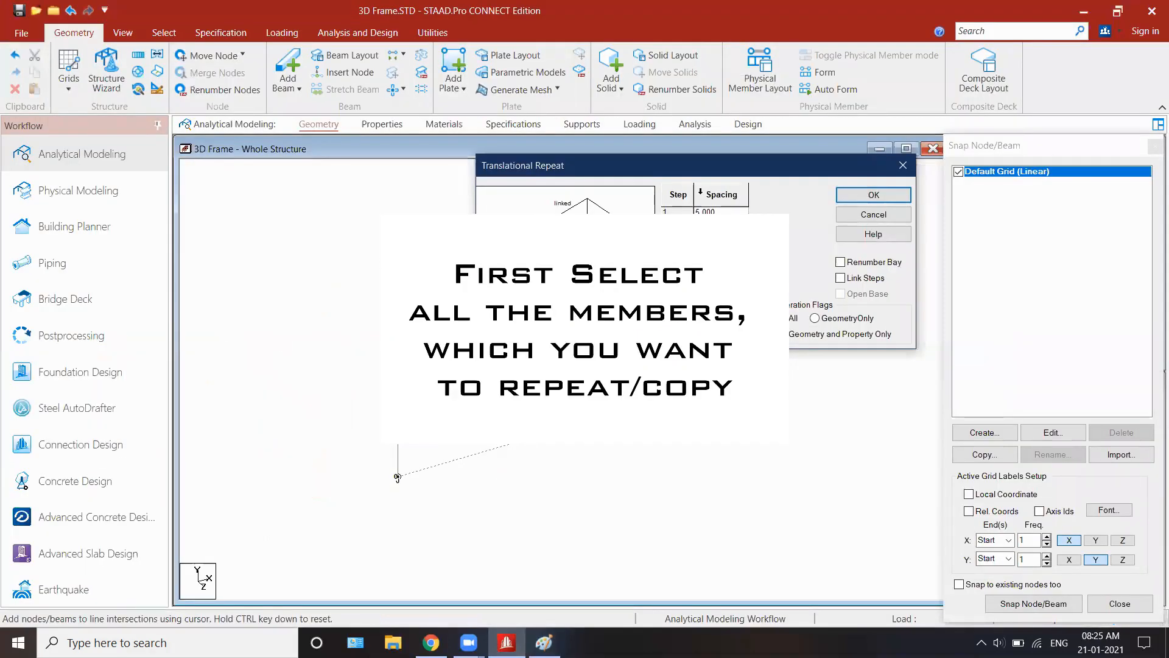
pyautogui.click(904, 165)
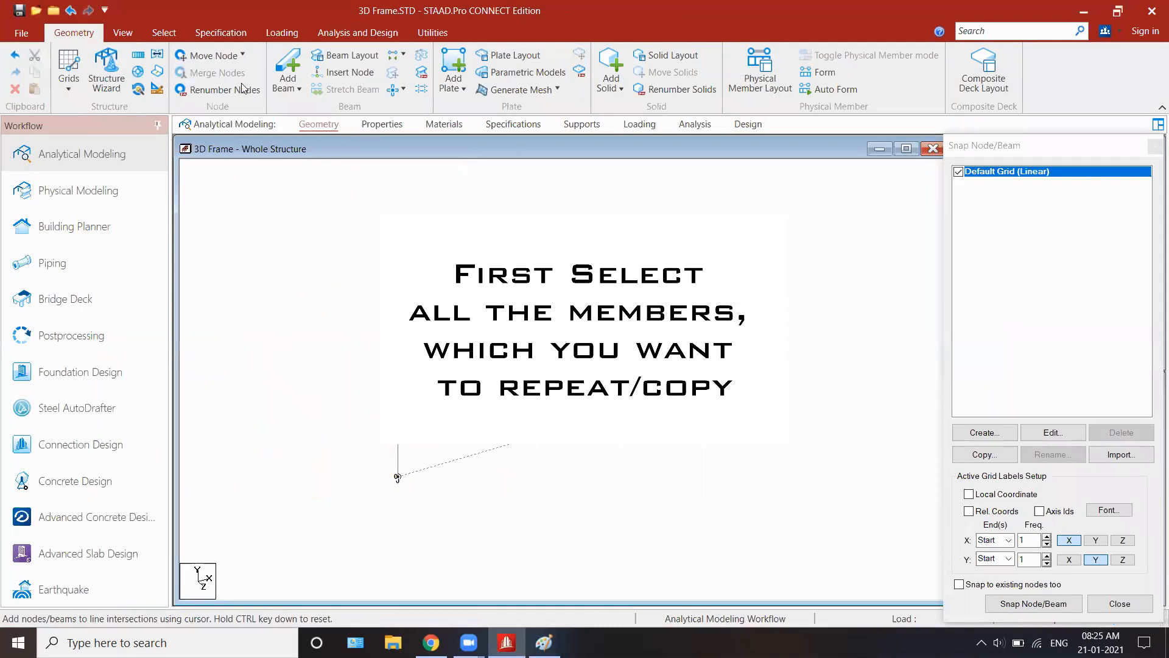
# Step: Set up a Translational Repeat in the Z direction with 2 steps at 5 m spacing, with Link Steps and Open Base on
pyautogui.click(138, 55)
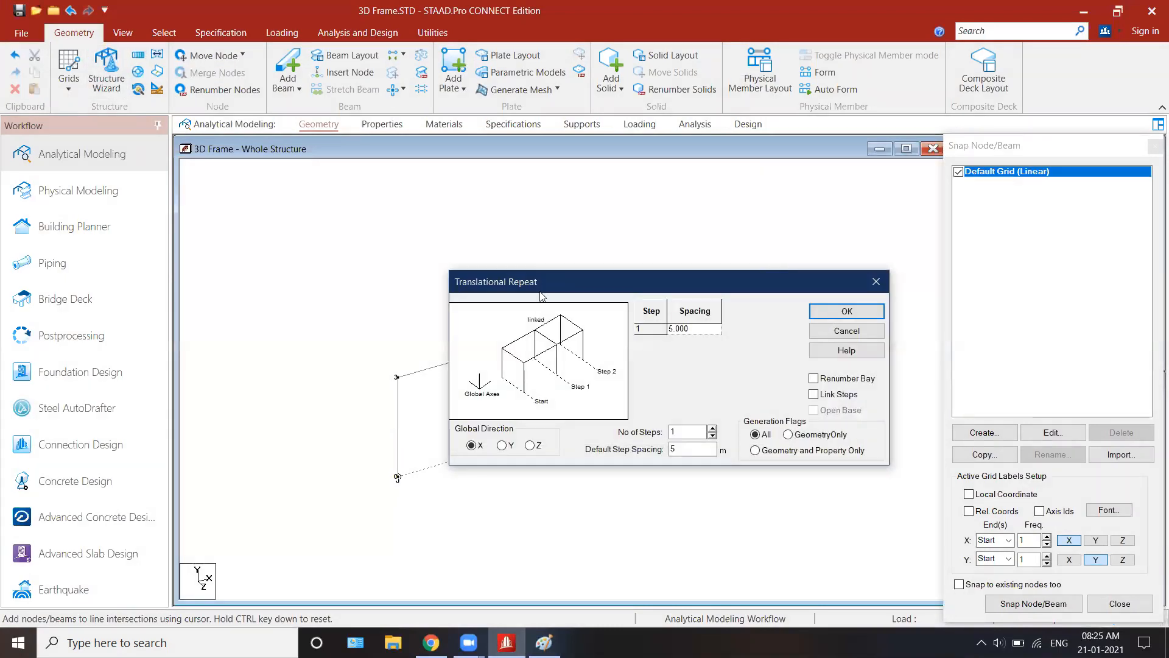
pyautogui.moveTo(547, 283); pyautogui.dragTo(584, 260)
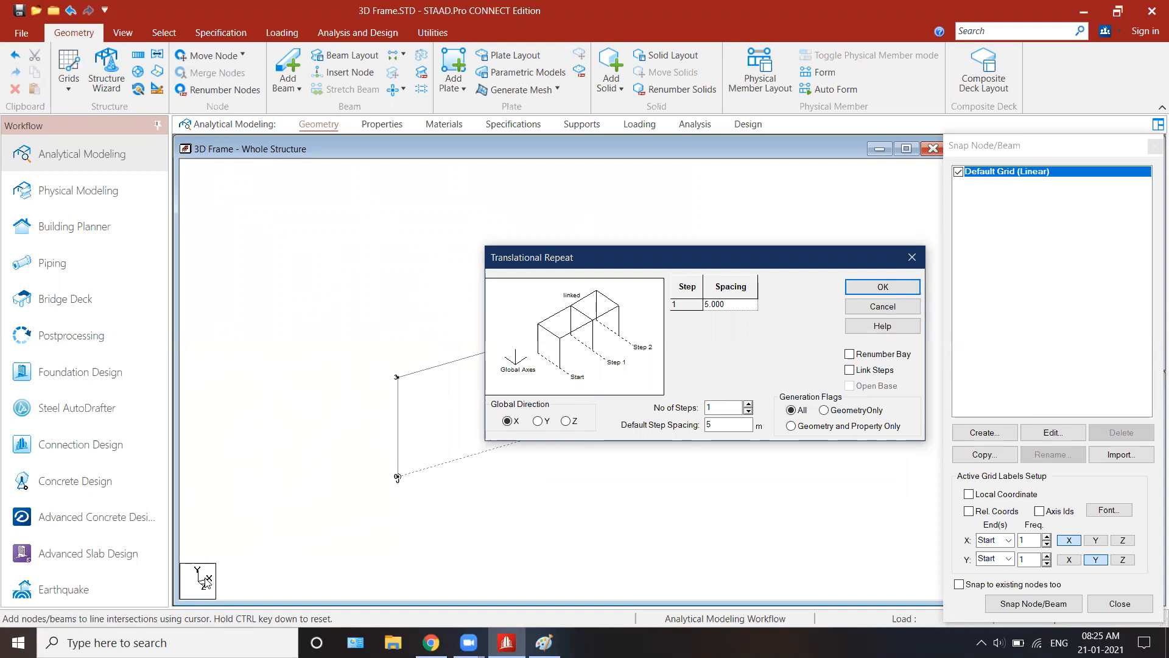
pyautogui.click(565, 421)
pyautogui.moveTo(715, 409); pyautogui.dragTo(694, 410)
pyautogui.click(749, 405)
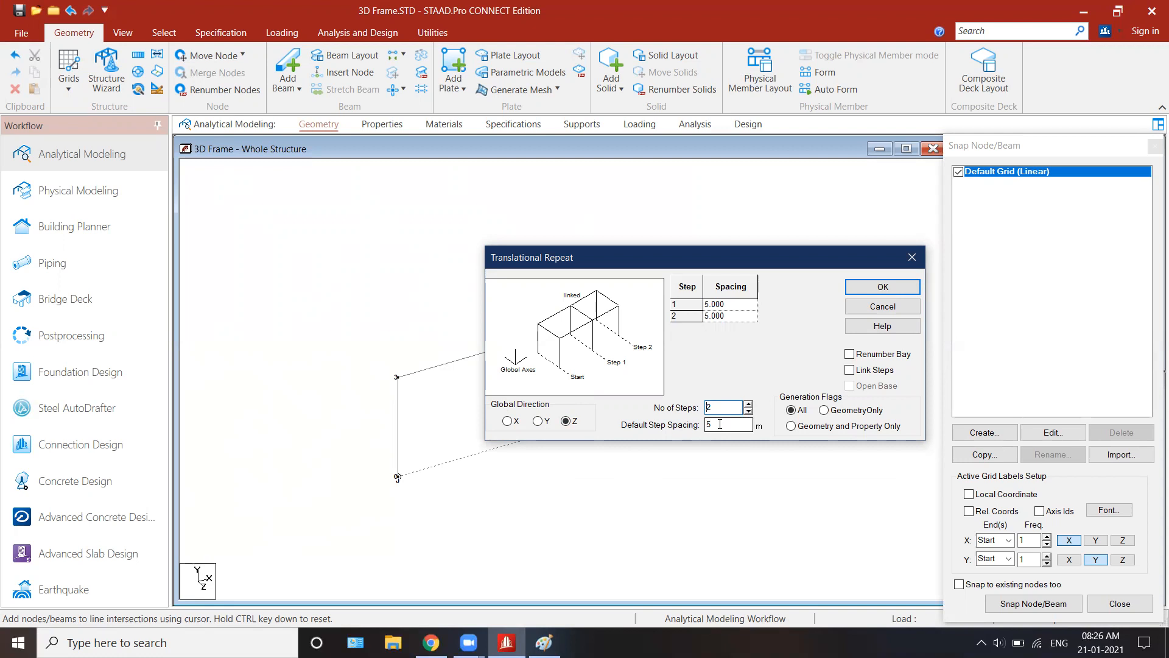
pyautogui.moveTo(720, 424); pyautogui.dragTo(675, 430)
pyautogui.click(749, 405)
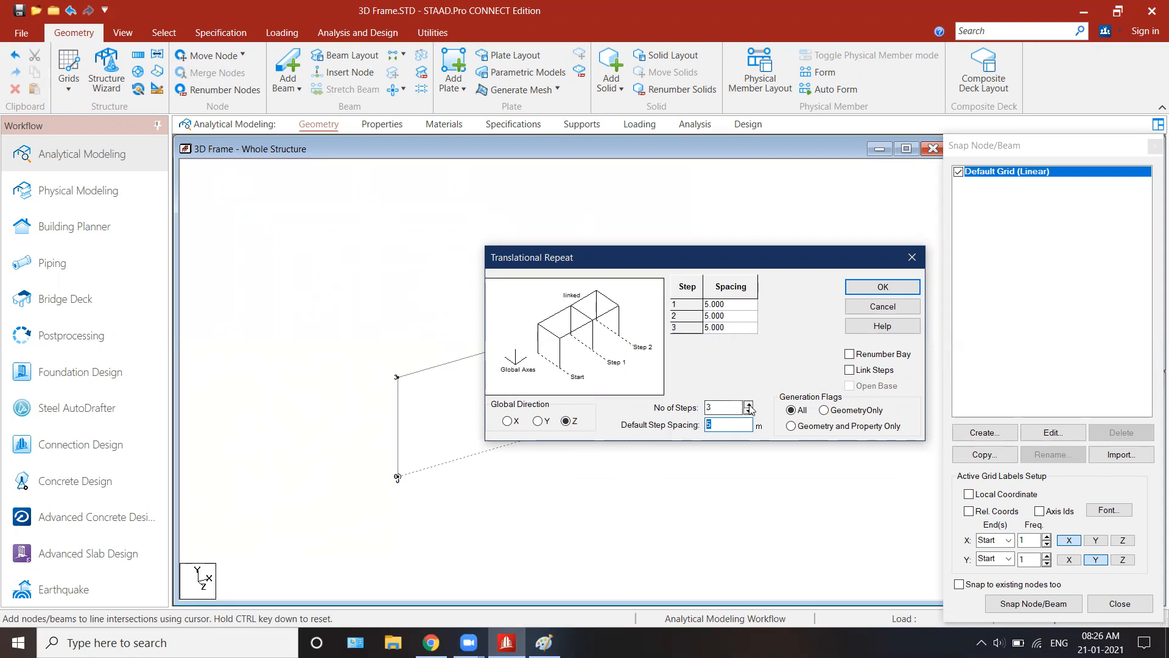
pyautogui.click(748, 413)
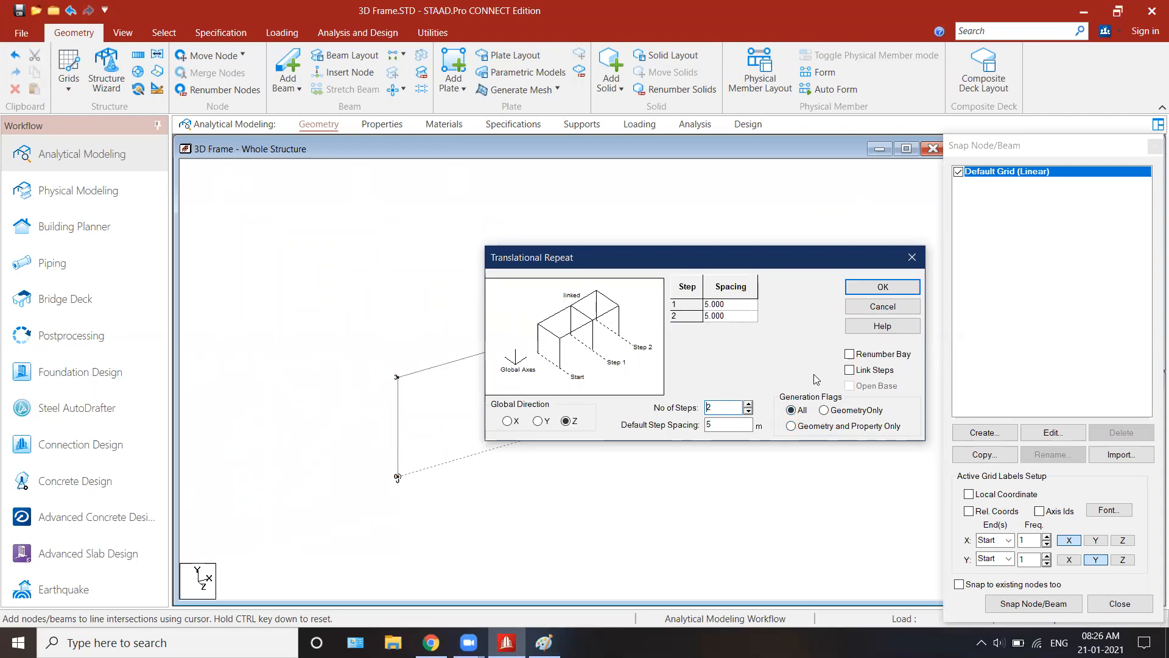
pyautogui.click(873, 371)
# Step: Mark the two ends of the beam running forward from rear joint A in the Paint sketch, and return to STAAD.Pro
pyautogui.click(544, 642)
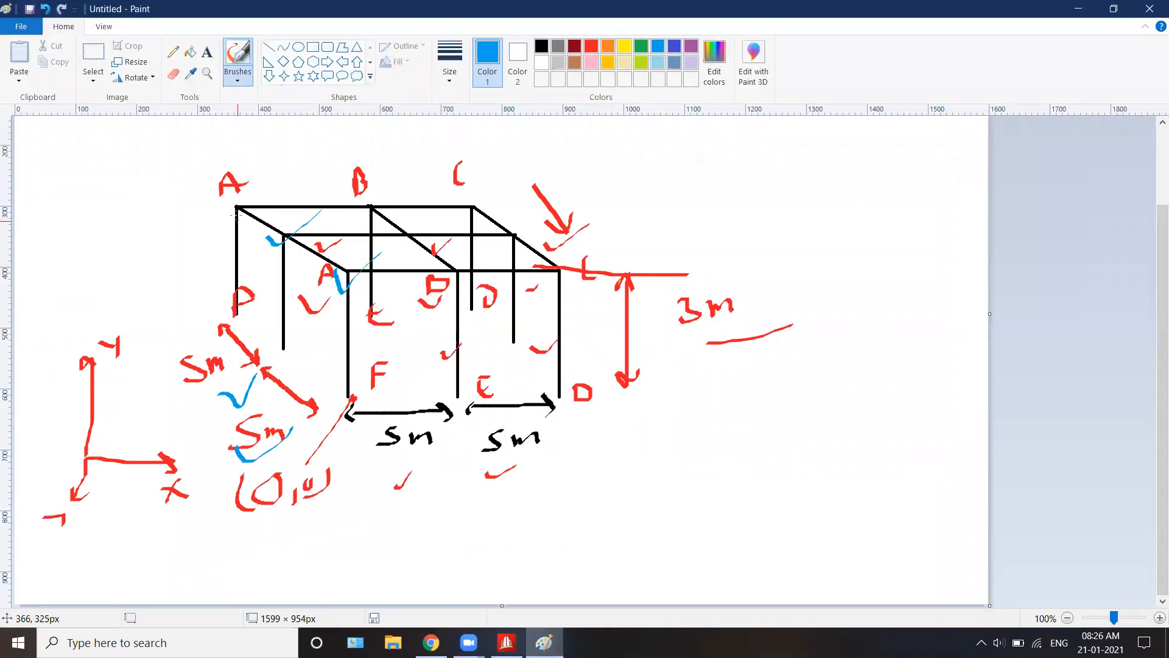
pyautogui.click(238, 206)
pyautogui.click(282, 234)
pyautogui.click(507, 642)
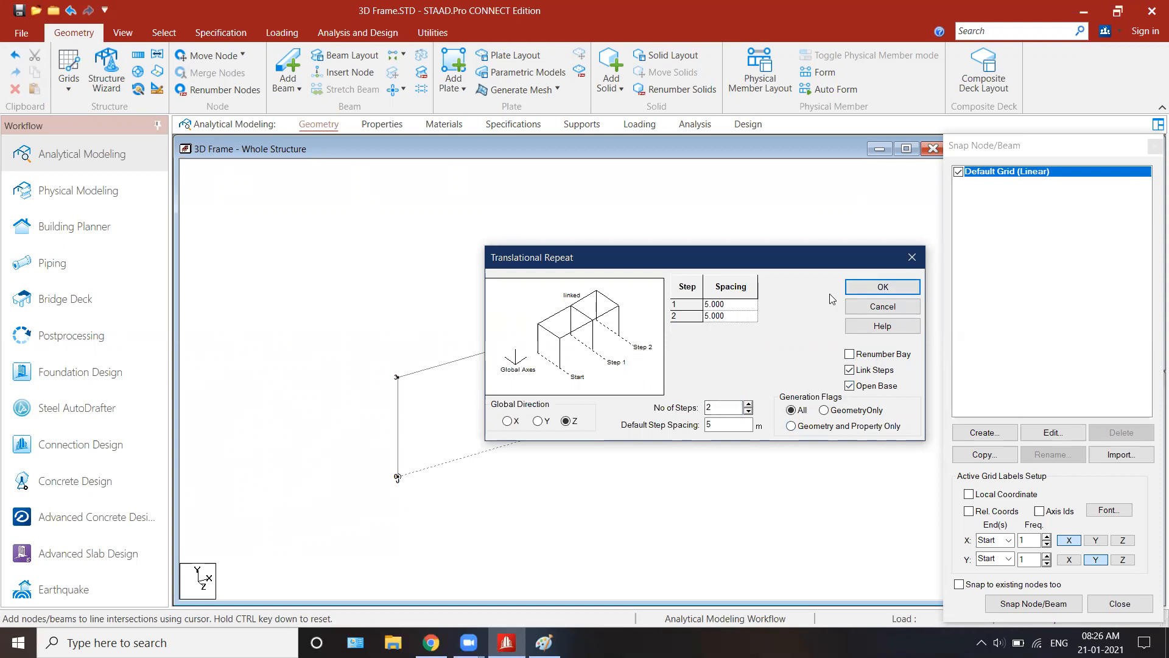
# Step: Try to apply the Translational Repeat without any members selected, and cancel the command
pyautogui.click(882, 290)
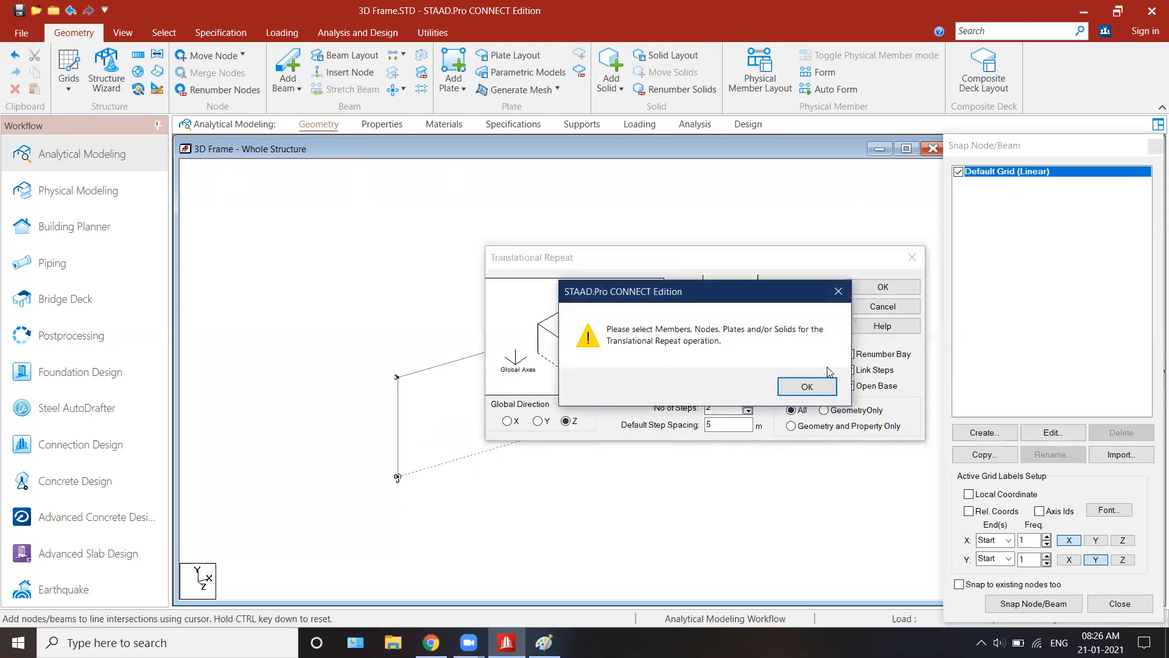
pyautogui.click(802, 389)
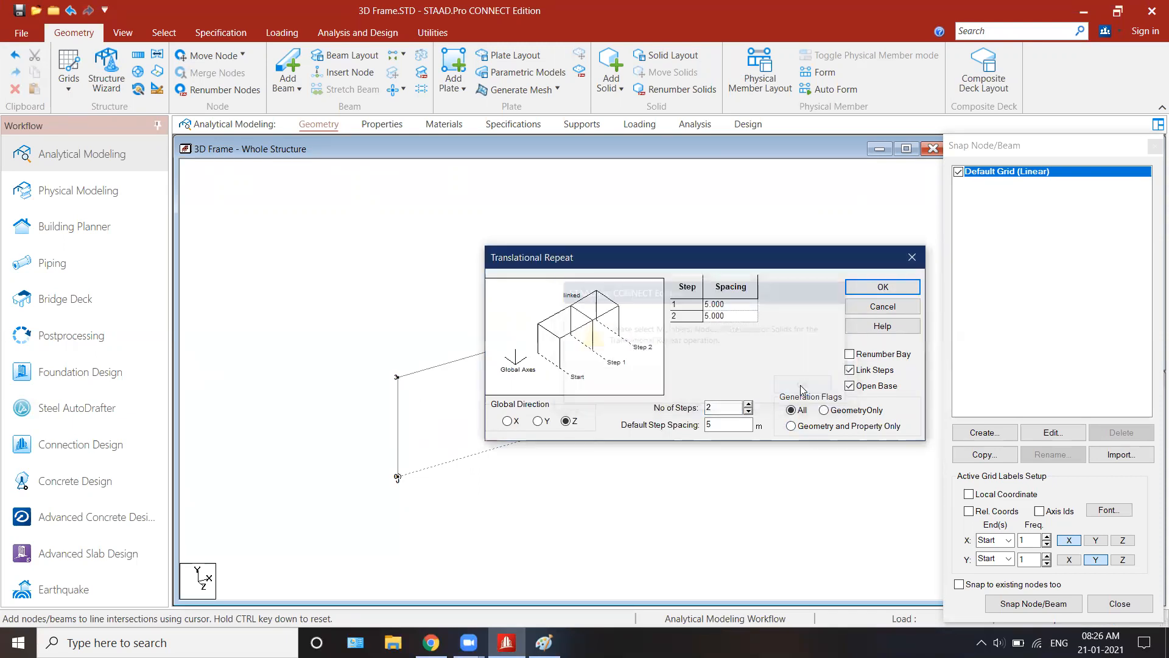
pyautogui.click(881, 306)
# Step: Repeat the entire front frame along Z in 2 steps of 5 m, with Link Steps and Open Base on
pyautogui.hotkey('ctrl', 'a')
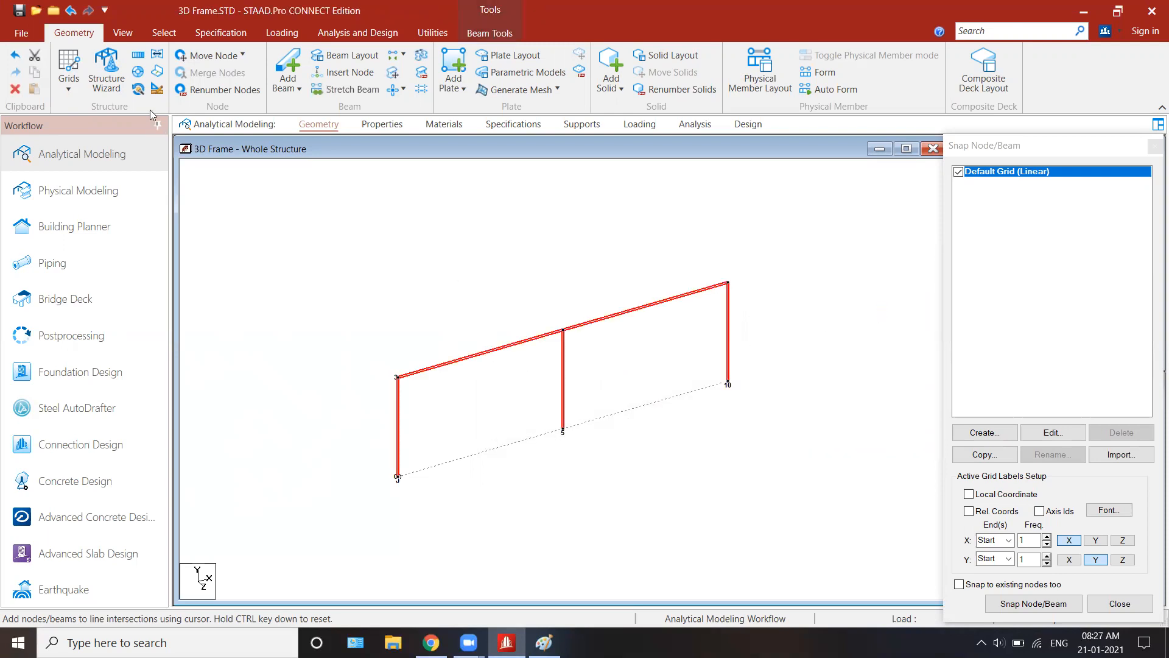
pyautogui.click(143, 58)
pyautogui.click(530, 445)
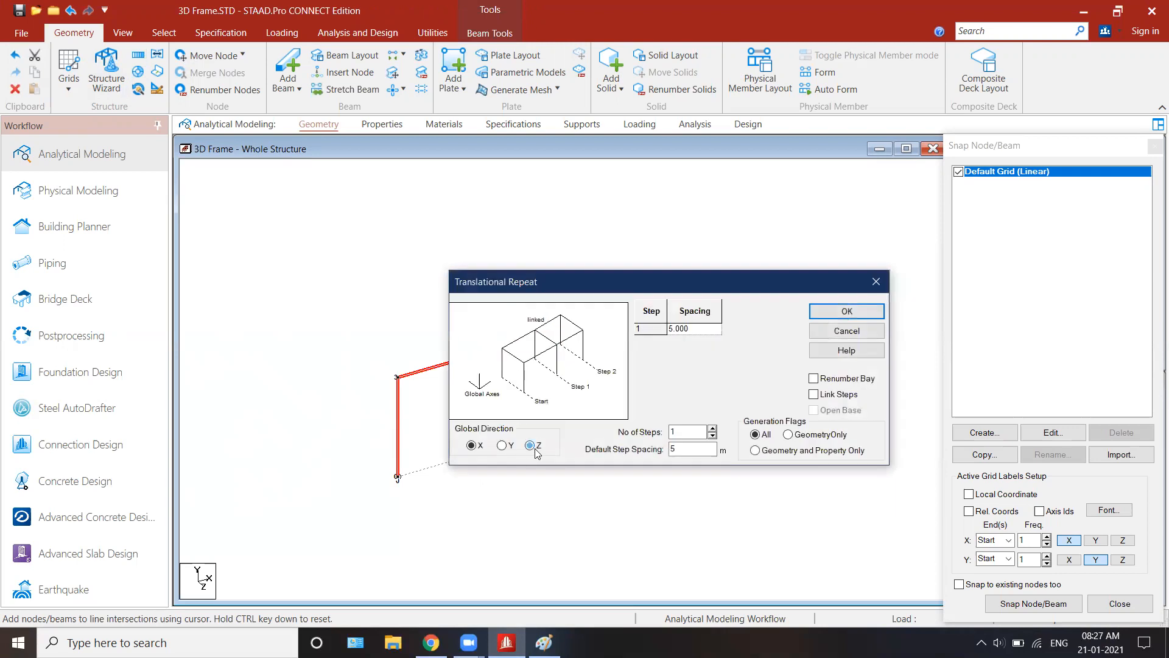
pyautogui.click(712, 428)
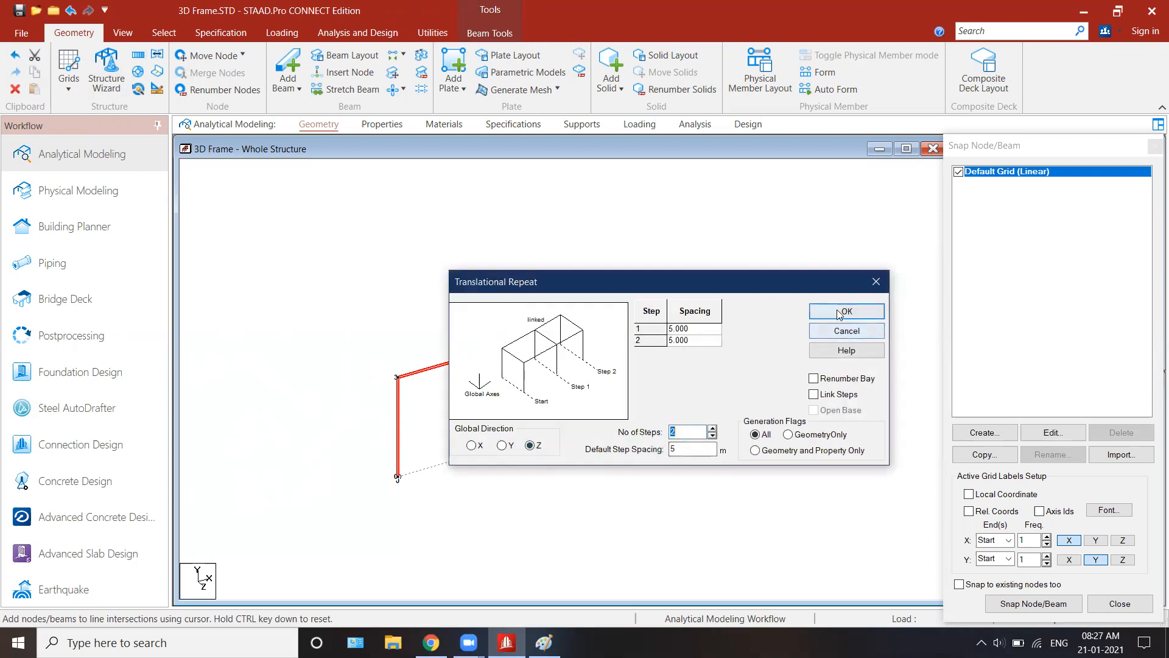
pyautogui.click(839, 395)
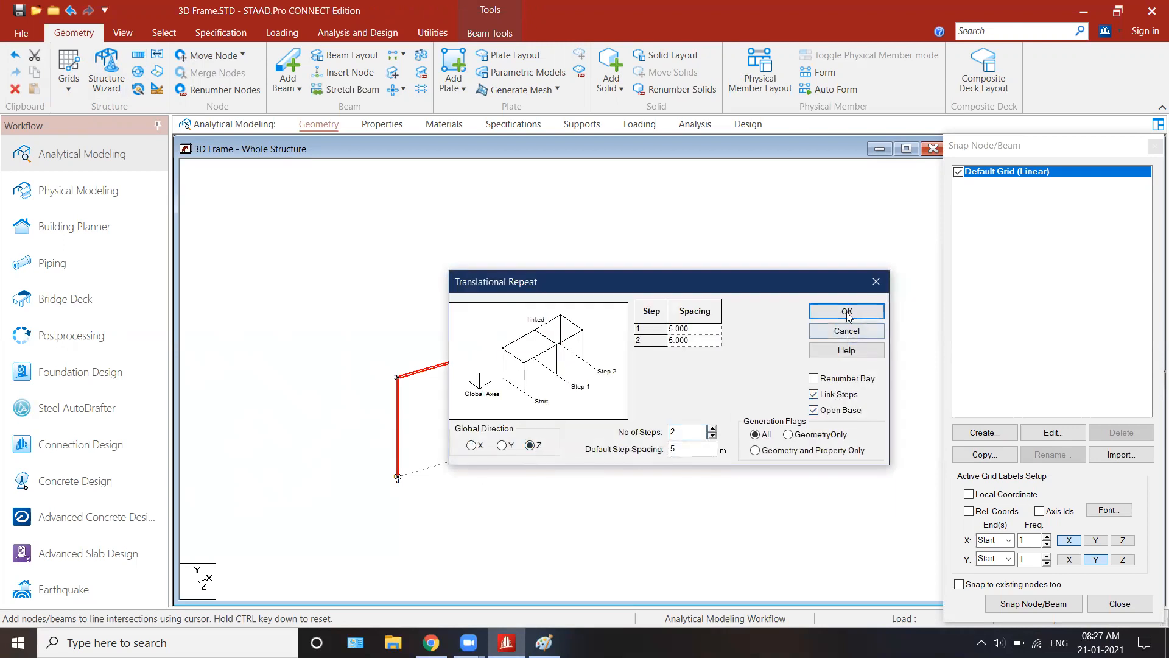
pyautogui.click(846, 311)
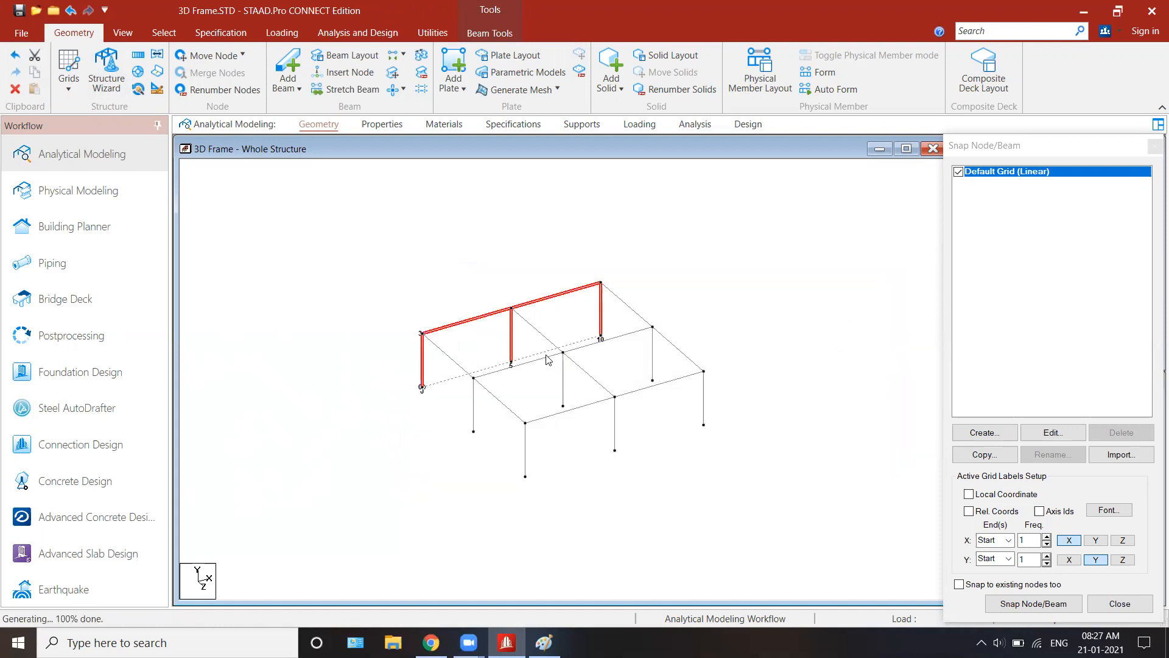
# Step: Inspect the generated frame with the open base, clear the selection and undo the repeat
pyautogui.scroll(3, 561, 386)
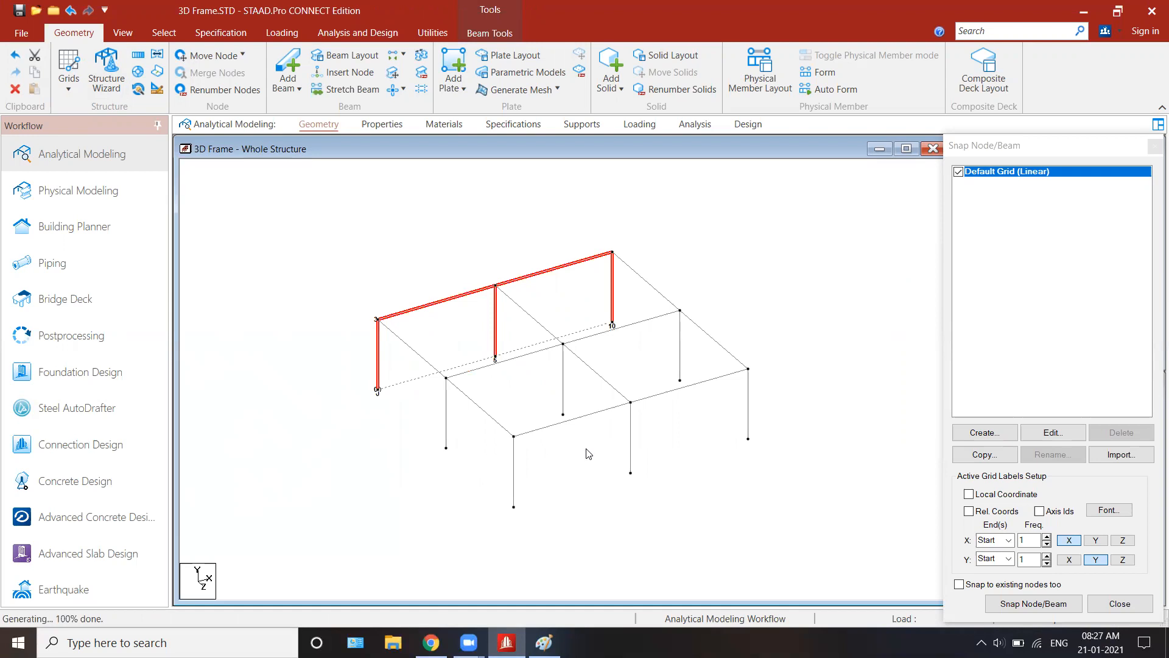
pyautogui.click(339, 391)
pyautogui.hotkey('ctrl', 'z')
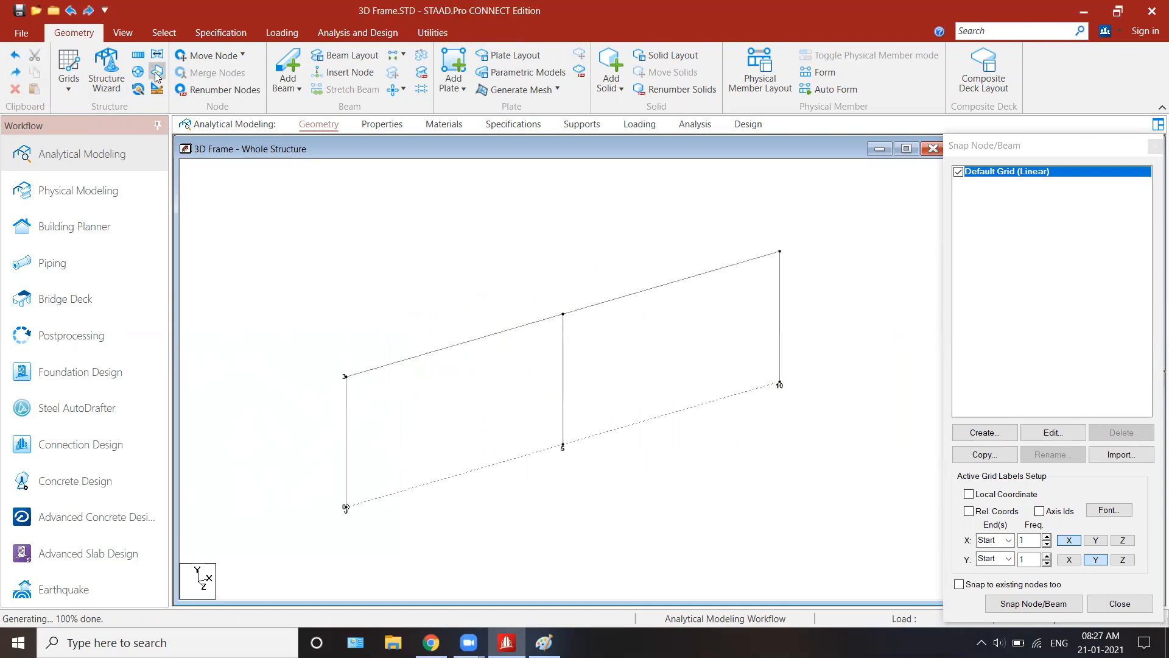
# Step: Repeat all front frame members along Z in 2 steps of 5 m, with Link Steps on and Open Base off
pyautogui.hotkey('ctrl', 'a')
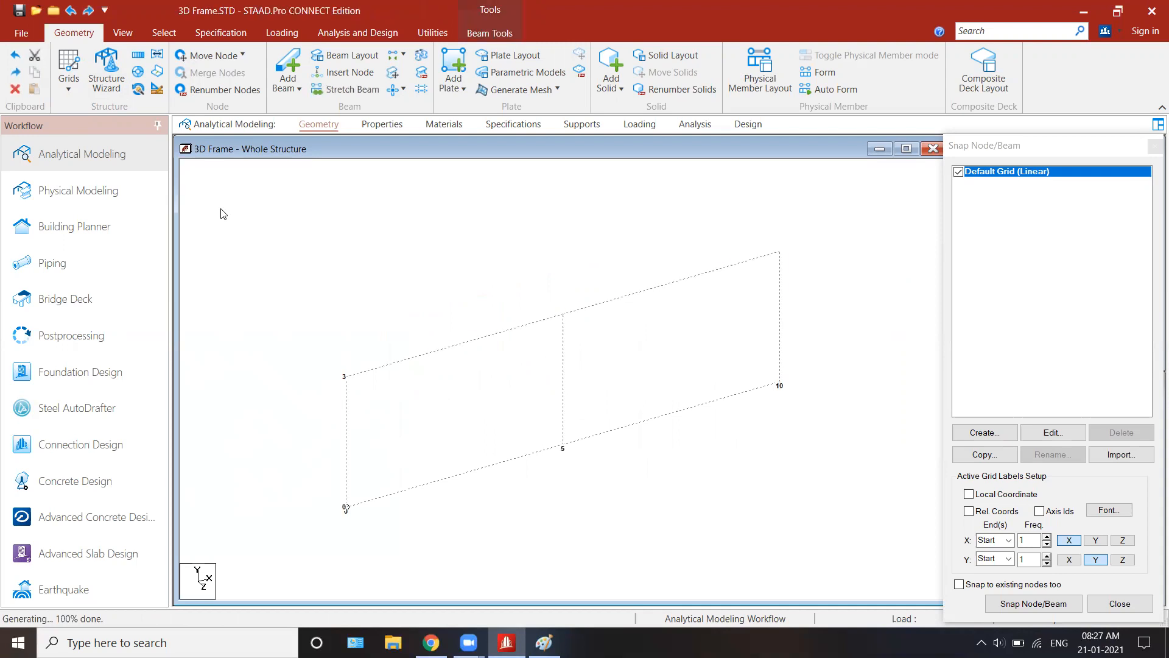
pyautogui.click(139, 72)
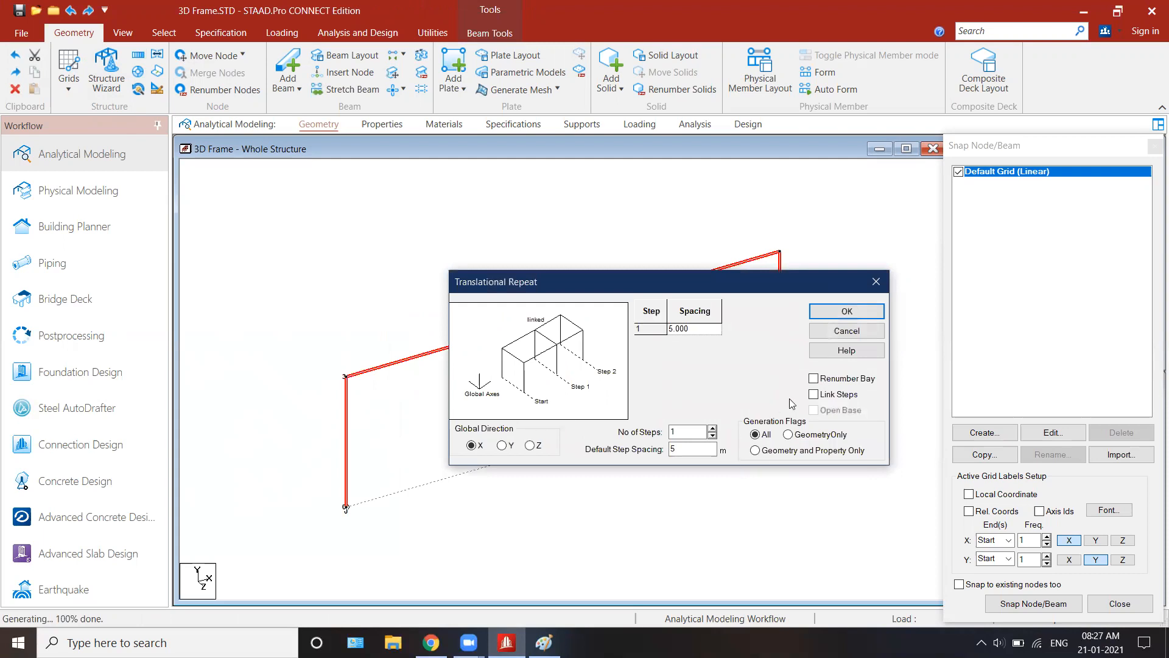
pyautogui.click(712, 428)
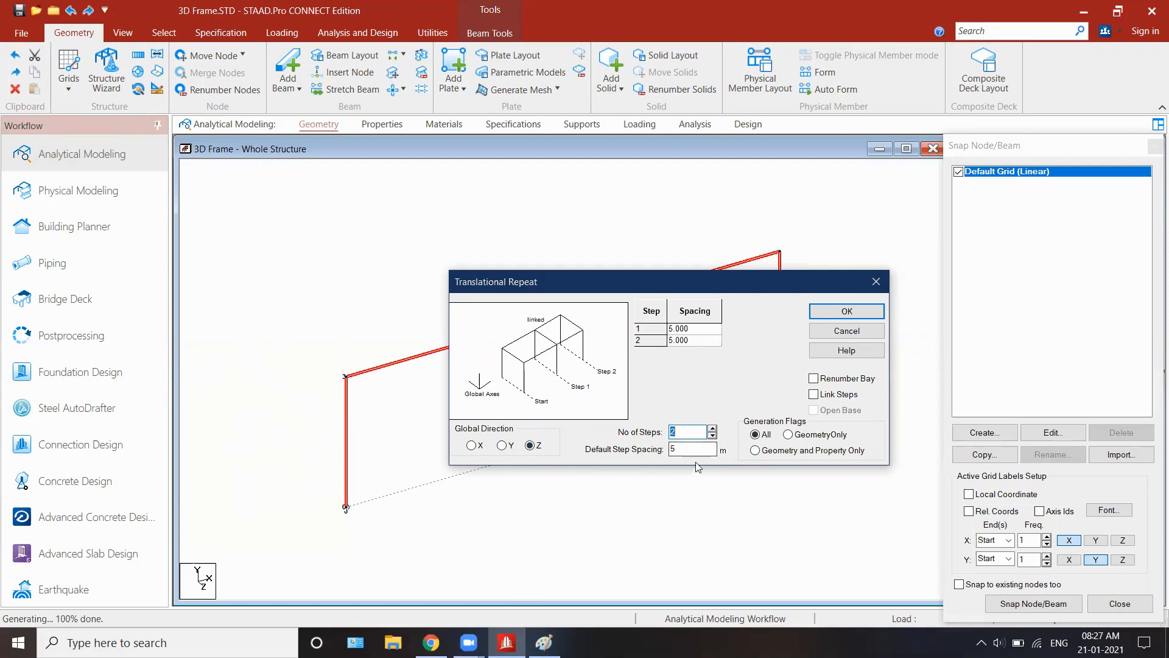
pyautogui.click(841, 396)
pyautogui.click(856, 311)
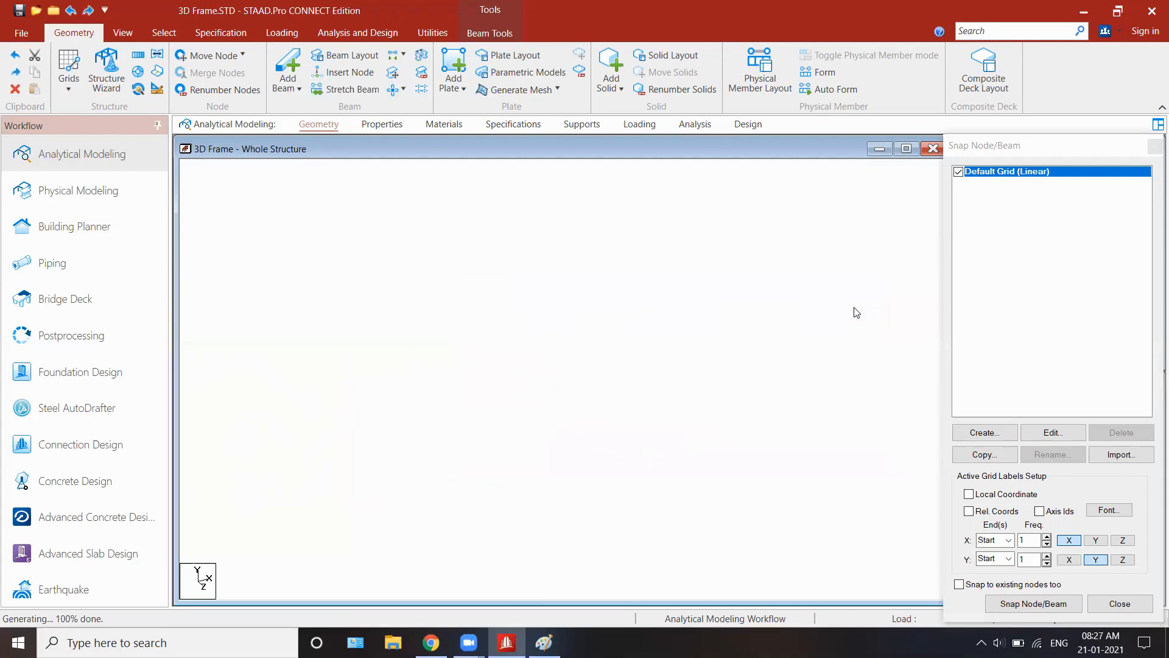
pyautogui.click(607, 512)
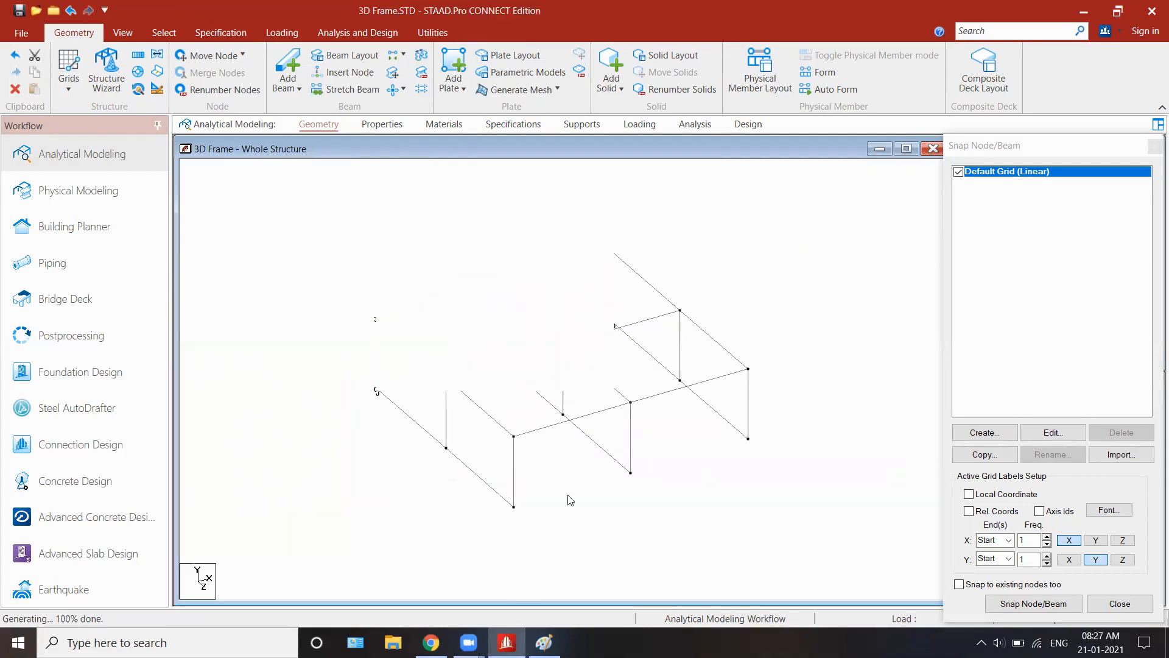
# Step: Point out the base-level beams running along Z, and undo the closed-base repeat
pyautogui.click(467, 467)
pyautogui.click(428, 434)
pyautogui.click(528, 394)
pyautogui.press('Delete')
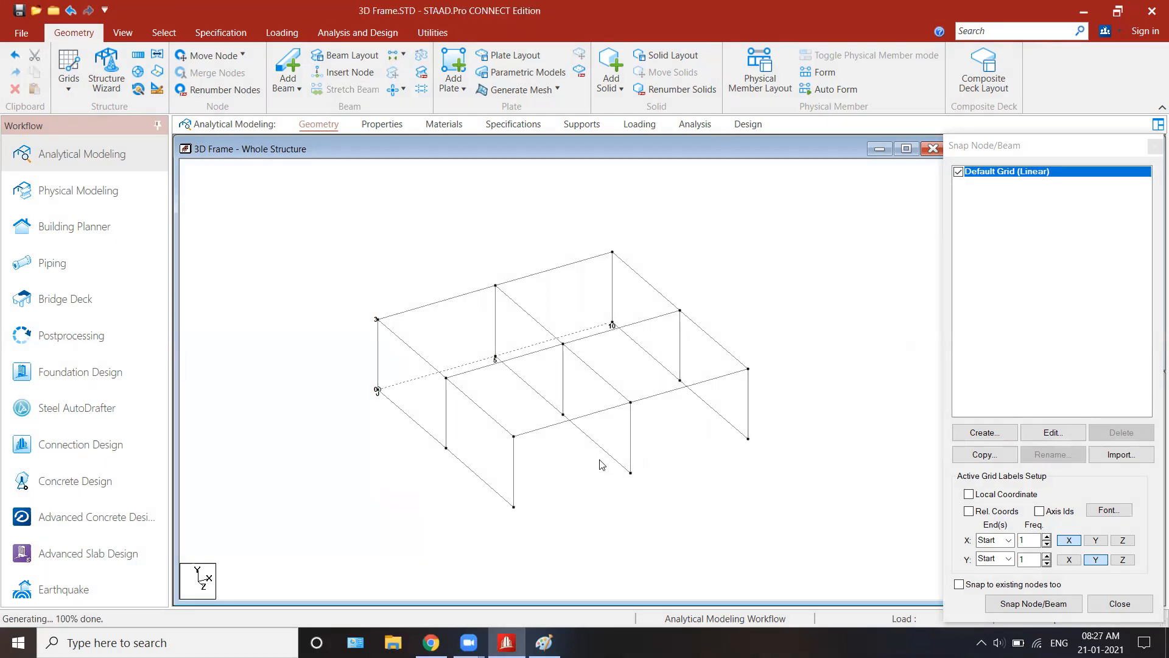
pyautogui.hotkey('ctrl', 'z')
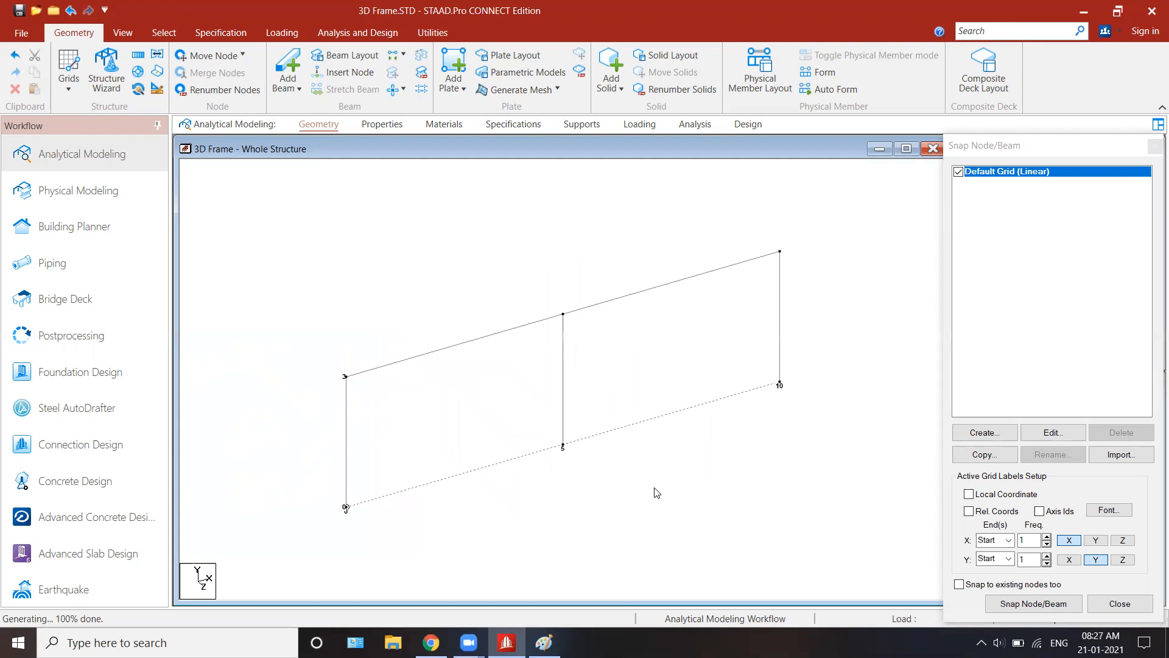
# Step: Repeat the entire front frame along Z in 2 steps of 5 m, linking the steps and leaving the base open
pyautogui.hotkey('ctrl', 'a')
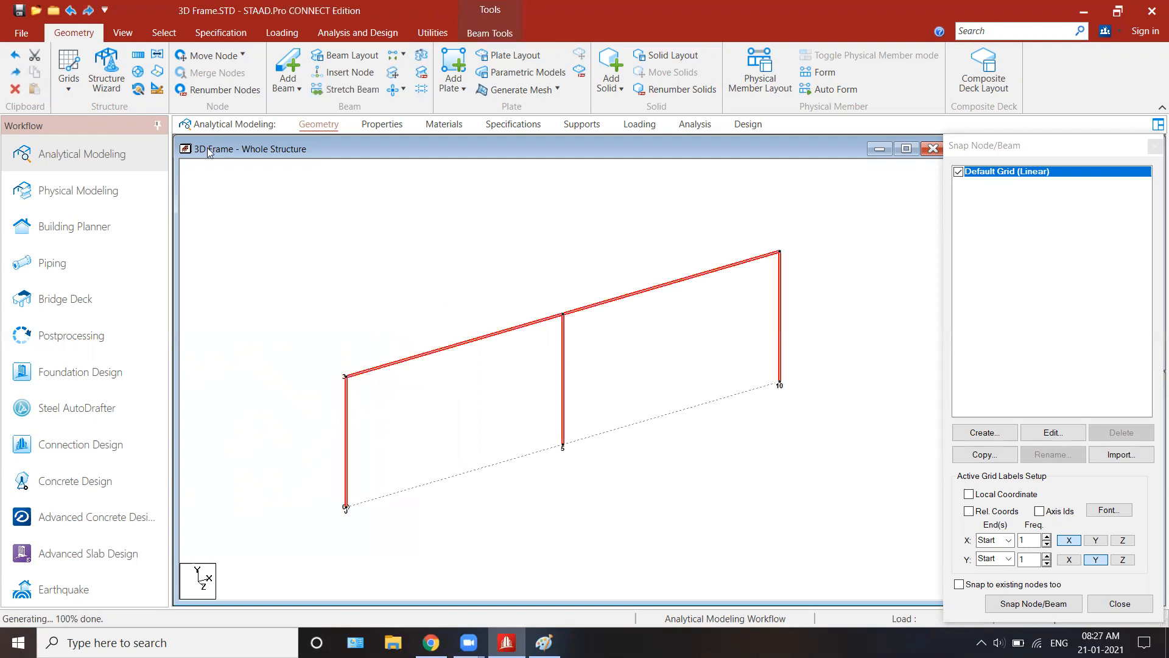
pyautogui.click(138, 59)
pyautogui.click(529, 446)
pyautogui.doubleClick(688, 433)
pyautogui.write('2')
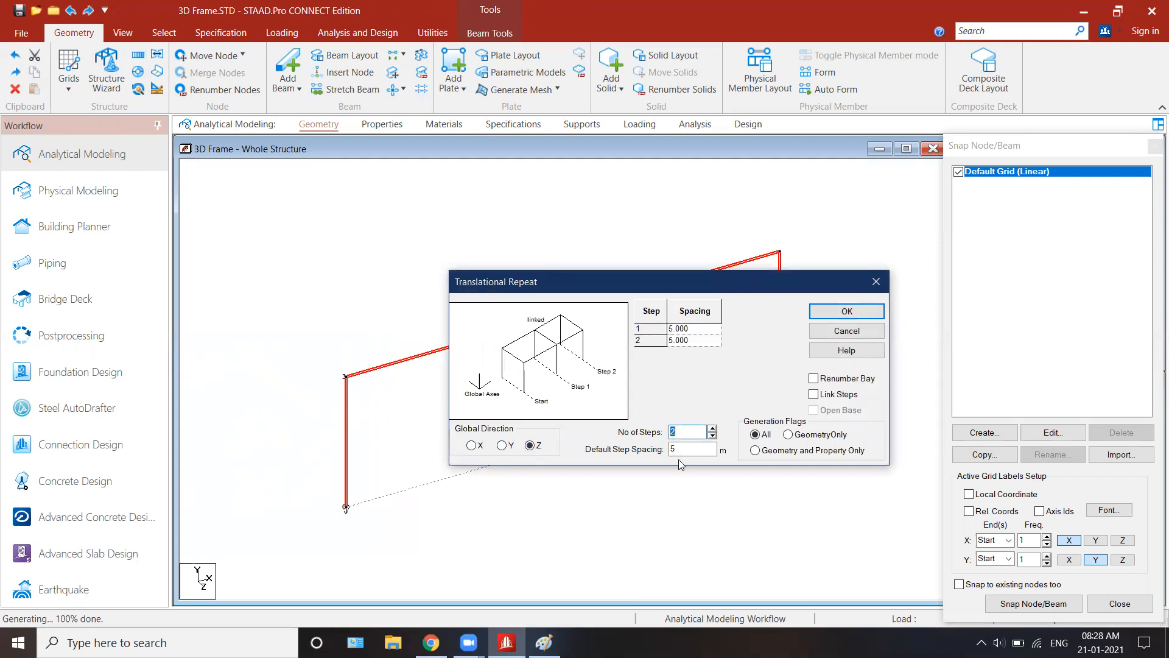
pyautogui.click(840, 396)
pyautogui.click(847, 311)
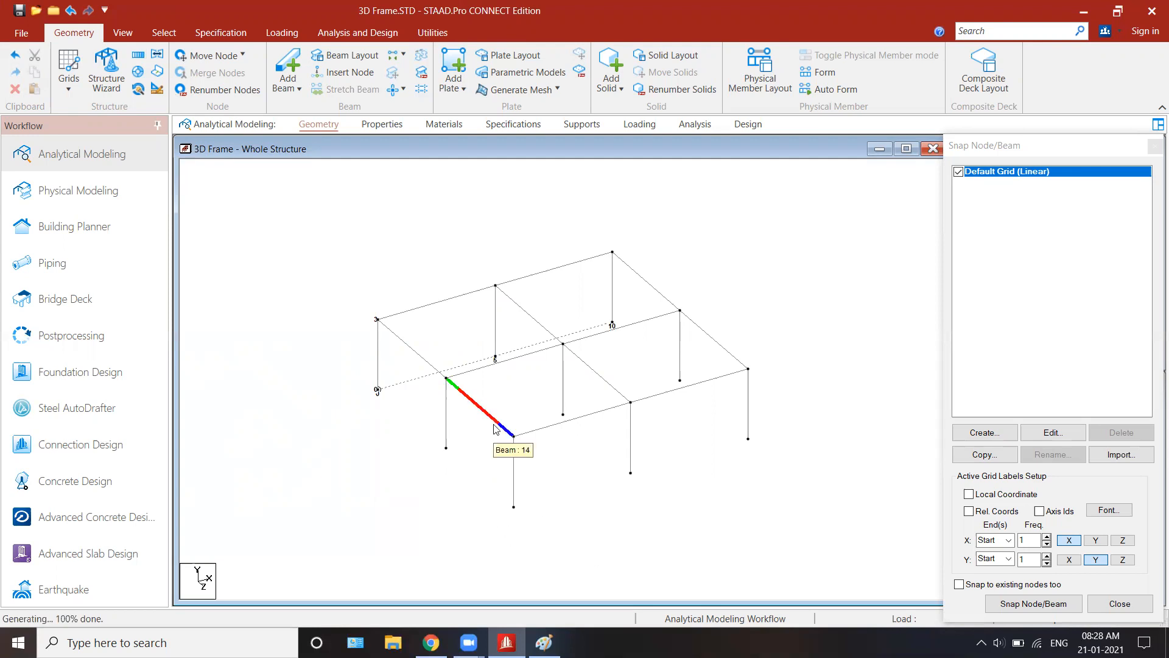
# Step: Check the fully selected frame against the Paint sketch, circling the 3 m height in blue, and return to STAAD.Pro to clear the selection
pyautogui.hotkey('ctrl', 'a')
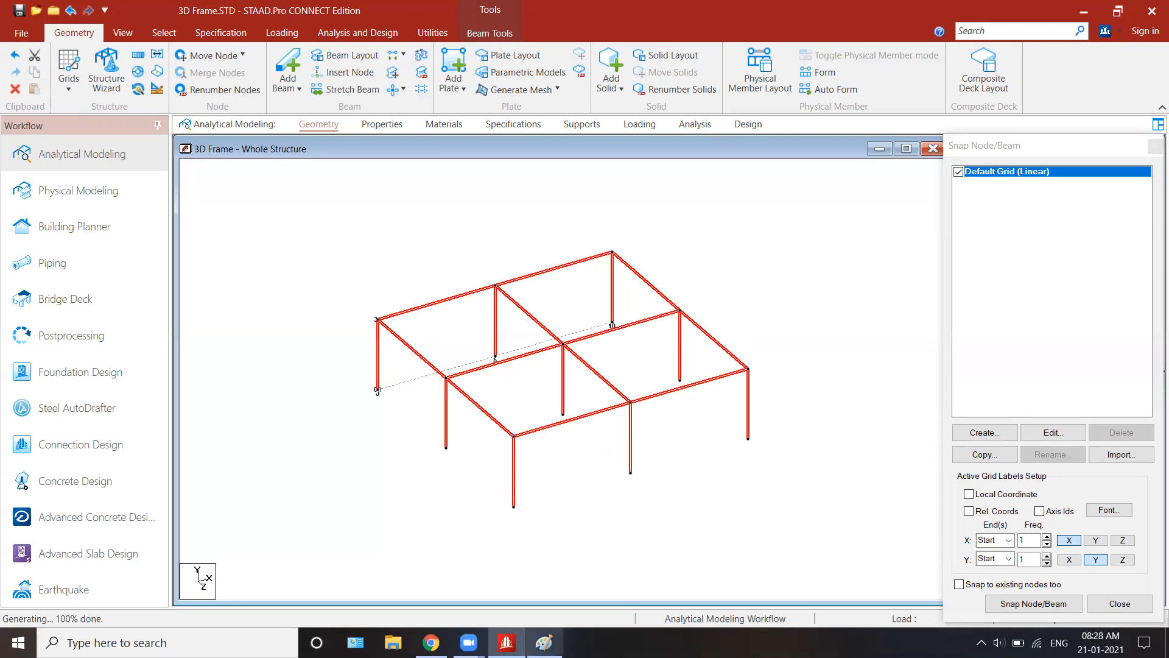
pyautogui.click(544, 643)
pyautogui.moveTo(717, 284)
pyautogui.mouseDown()
pyautogui.moveTo(670, 314)
pyautogui.moveTo(753, 301)
pyautogui.moveTo(698, 285)
pyautogui.mouseUp()
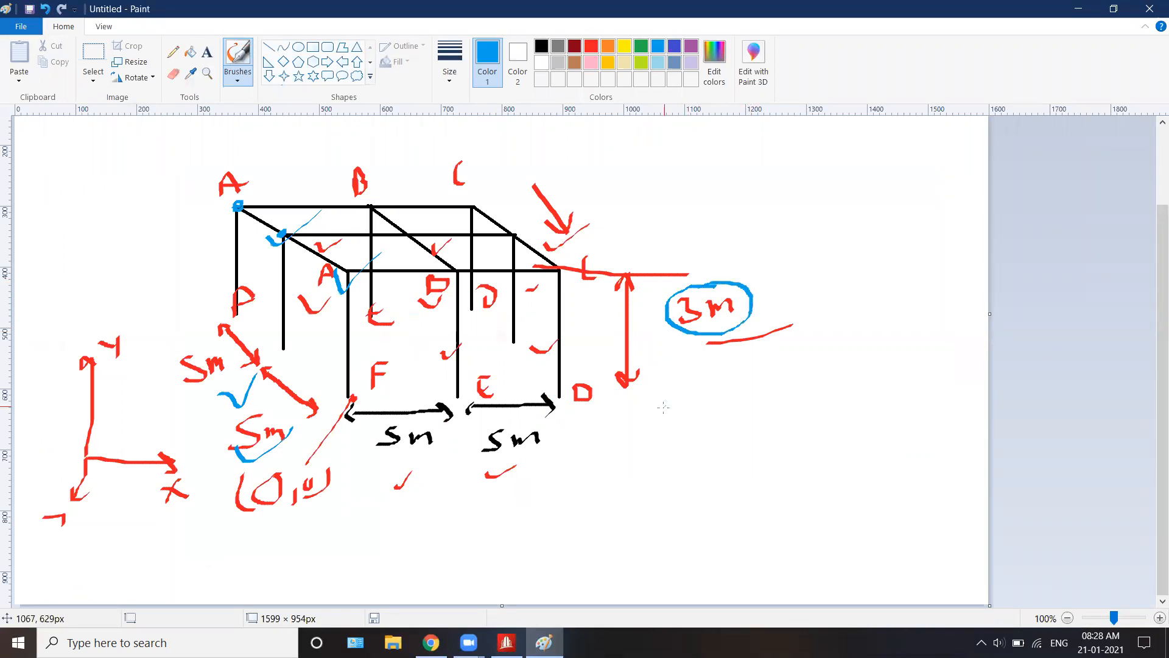
pyautogui.click(507, 643)
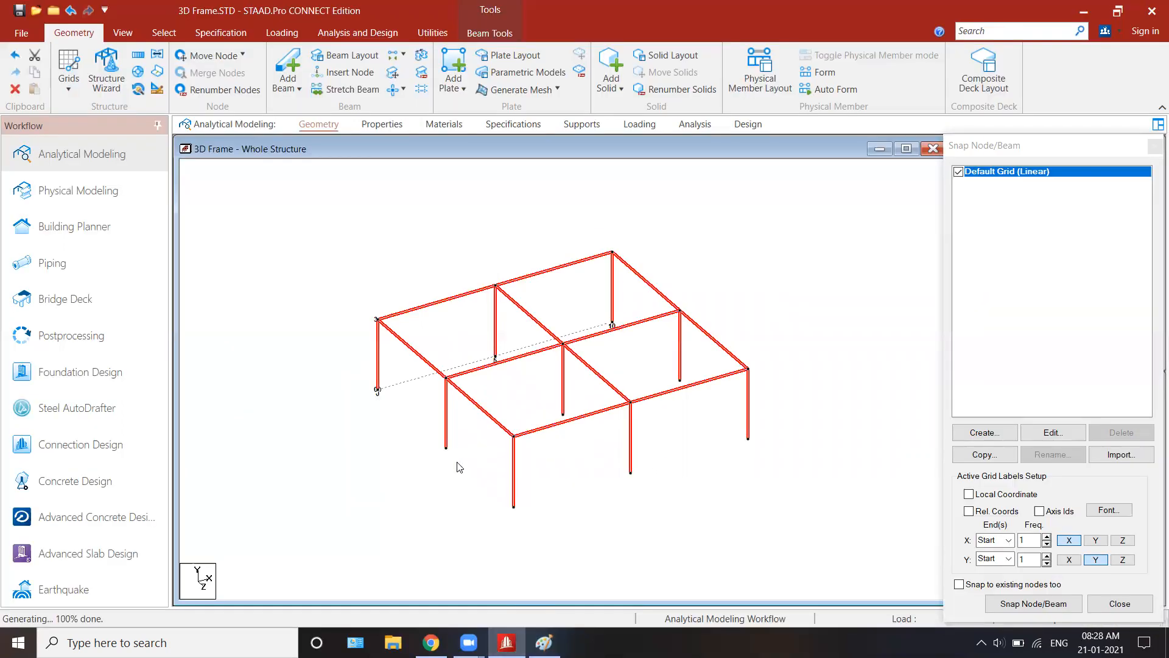
pyautogui.click(452, 505)
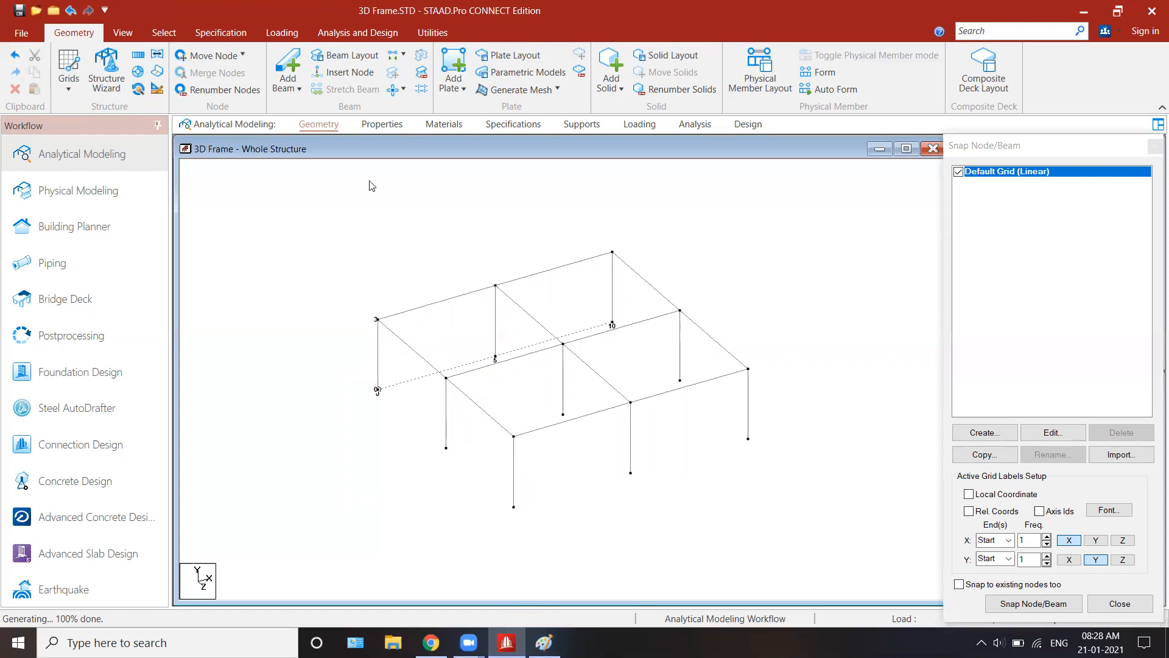
# Step: Define a rectangular concrete section with YD 0.400 m and ZD 0.250 m
pyautogui.click(374, 123)
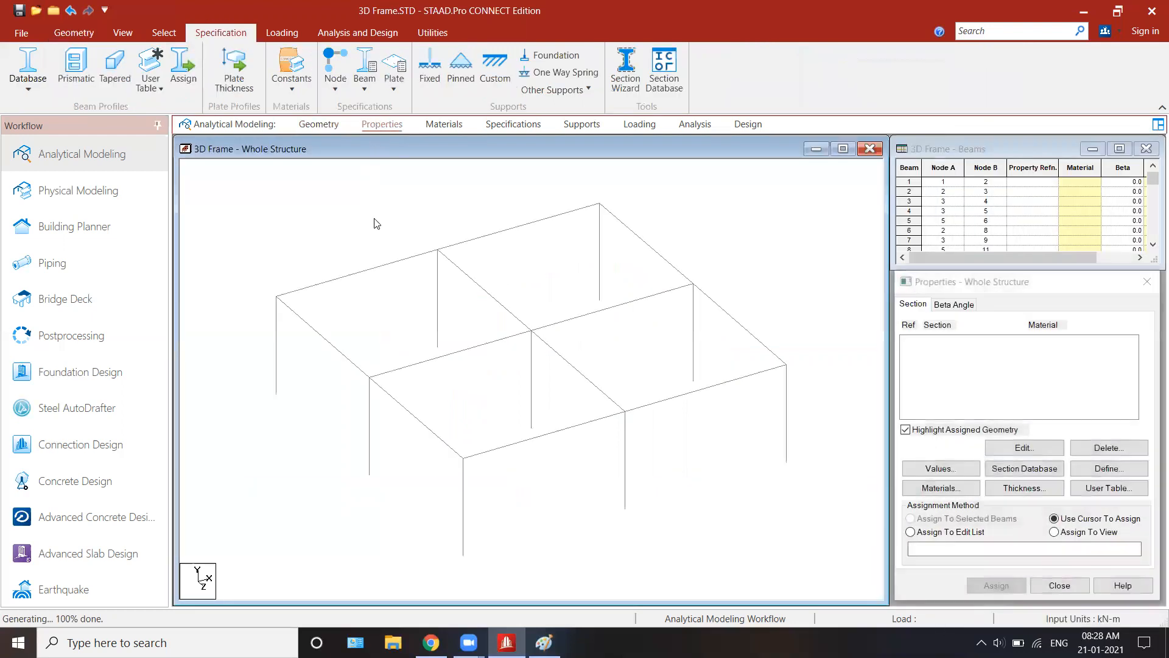
pyautogui.click(1120, 469)
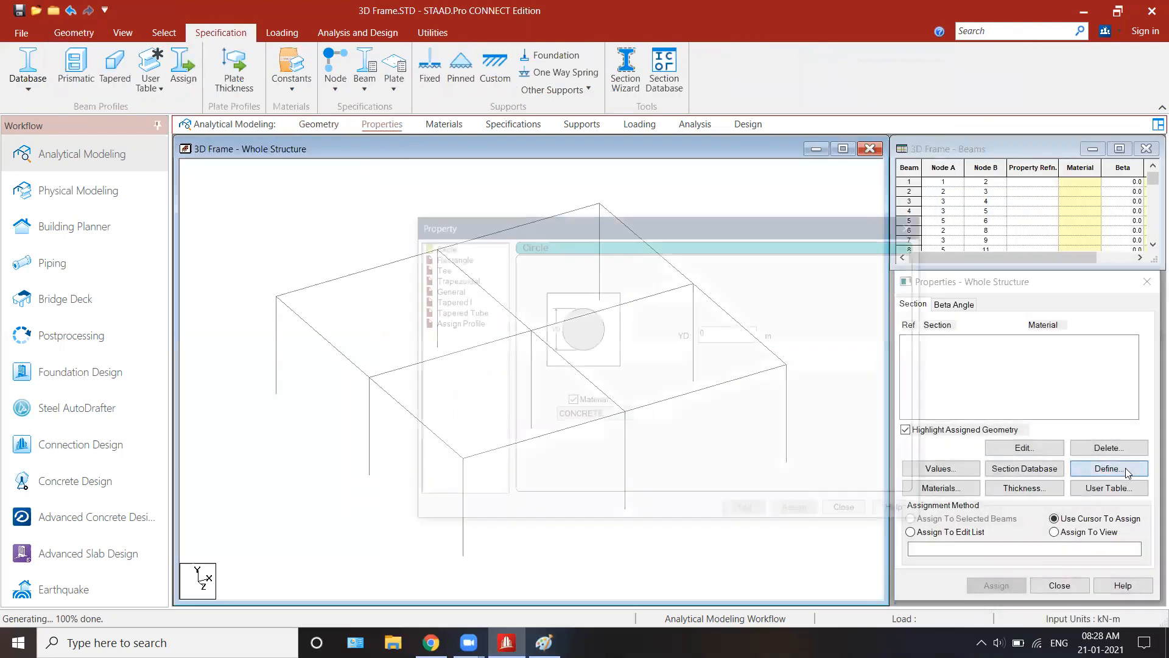
pyautogui.moveTo(541, 231); pyautogui.dragTo(796, 168)
pyautogui.click(691, 195)
pyautogui.moveTo(978, 262); pyautogui.dragTo(921, 265)
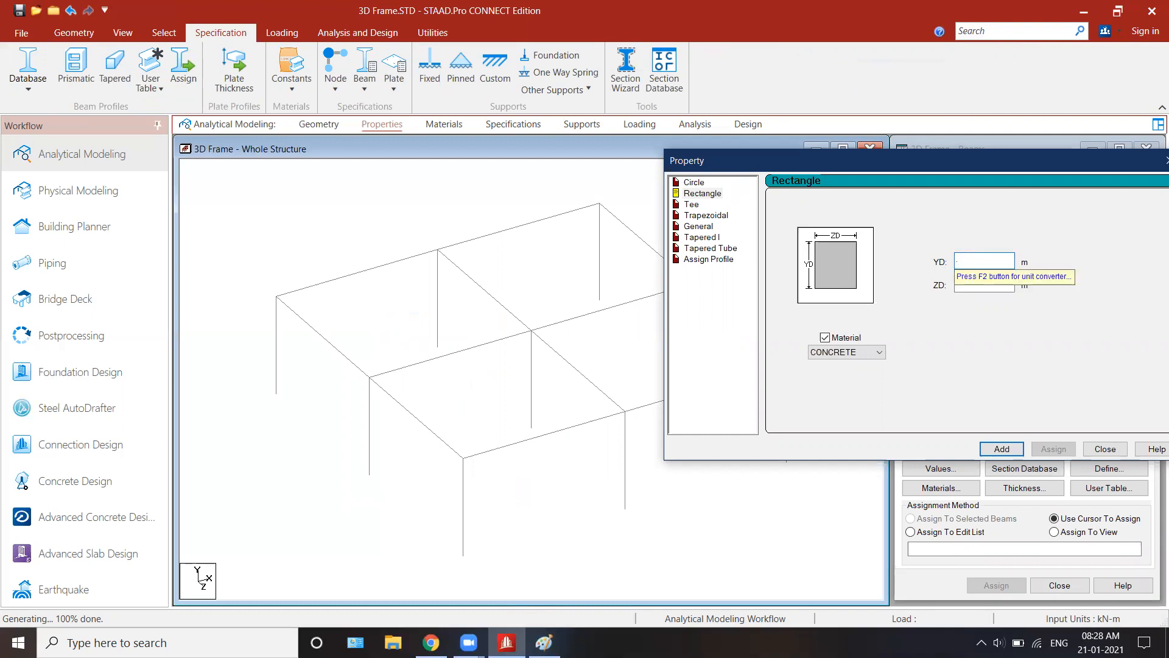
pyautogui.click(975, 288)
pyautogui.write('.250')
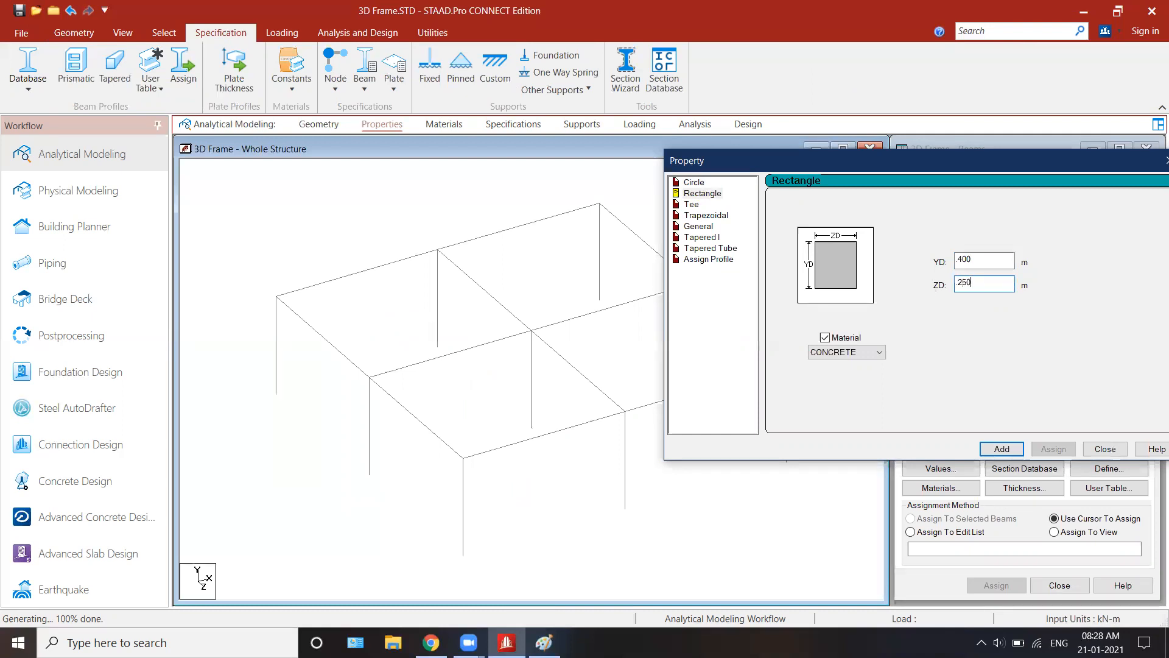
pyautogui.moveTo(912, 160); pyautogui.dragTo(840, 156)
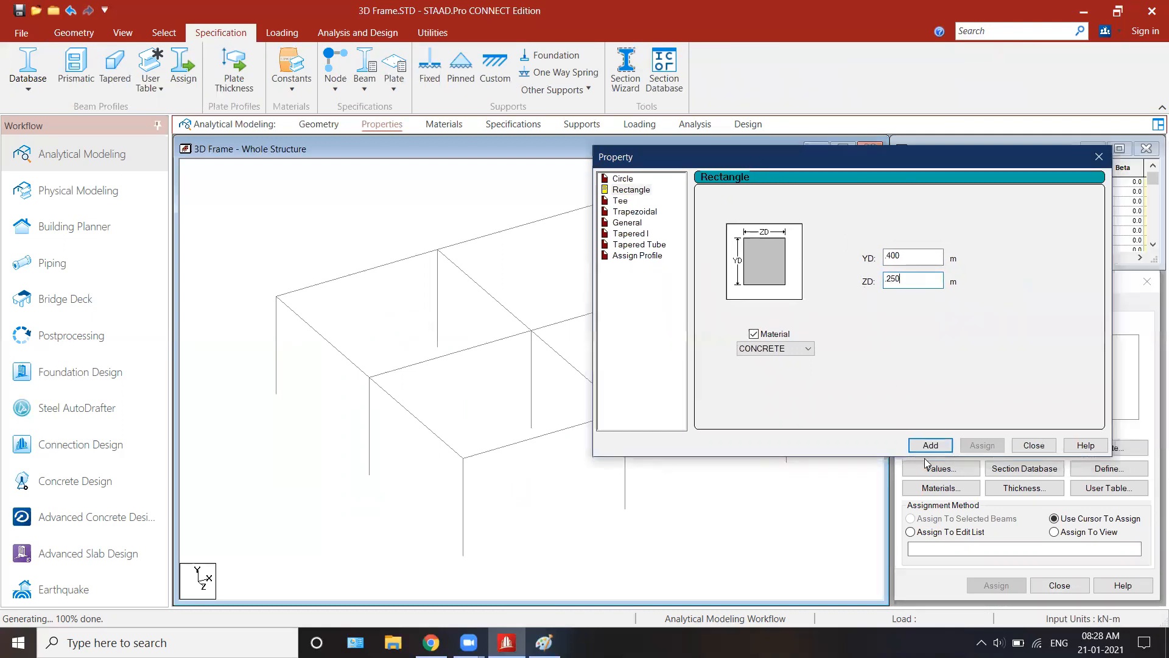
pyautogui.click(1034, 445)
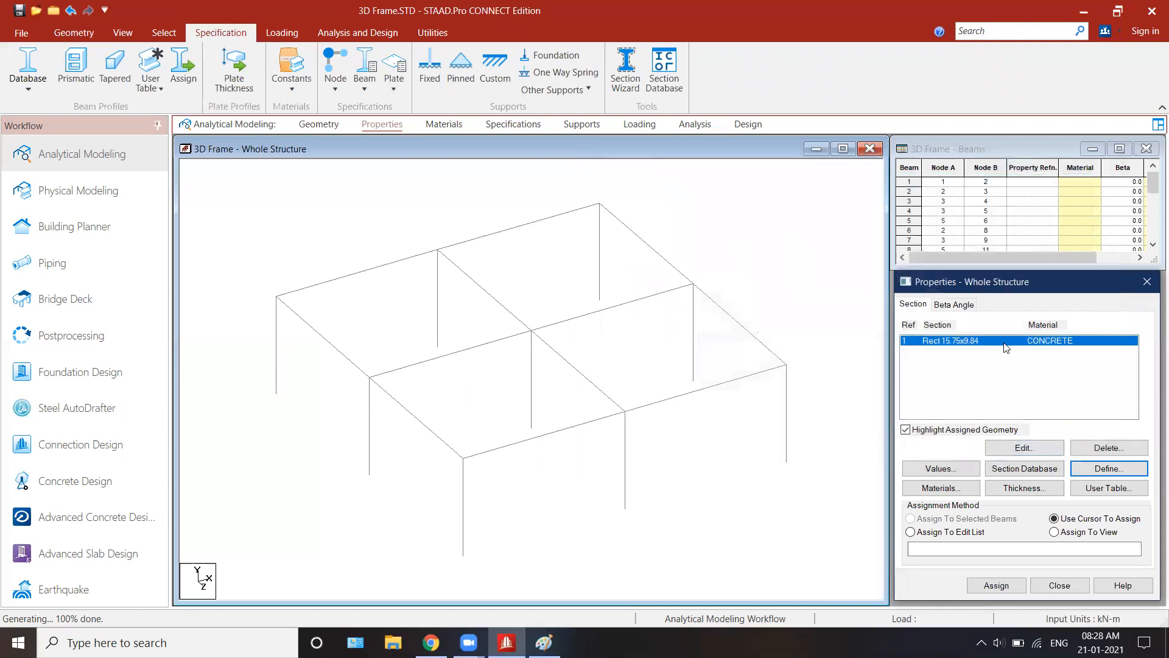
# Step: Define a second rectangular concrete section with YD 0.400 m and ZD 0.400 m
pyautogui.click(1073, 468)
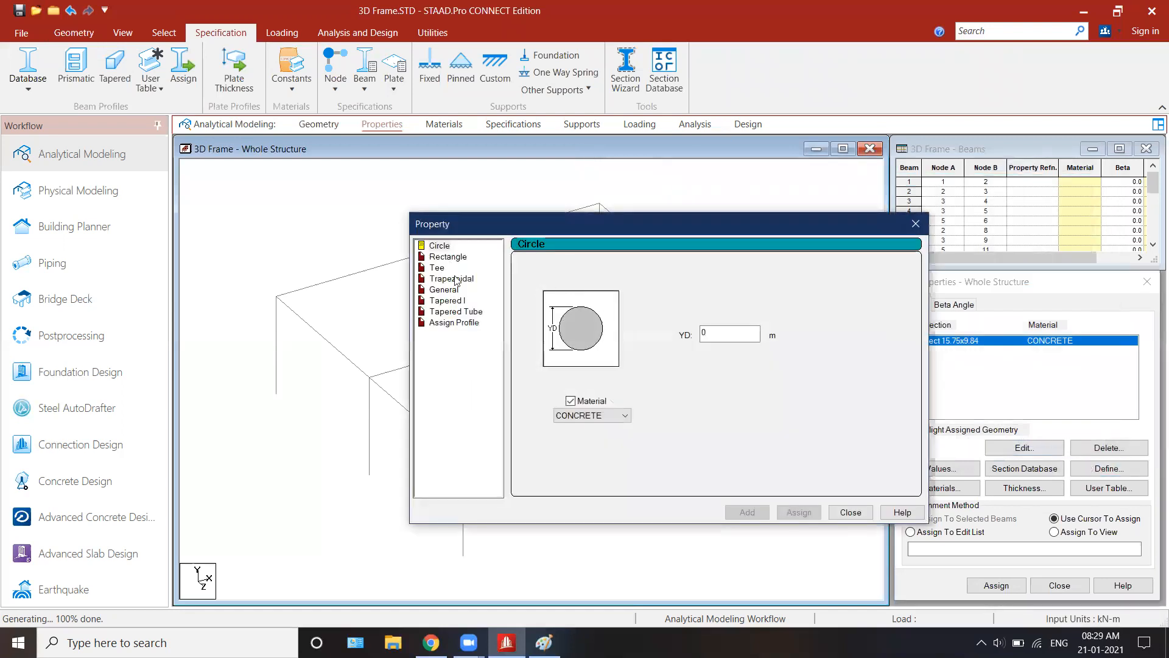
pyautogui.click(451, 257)
pyautogui.press('Tab')
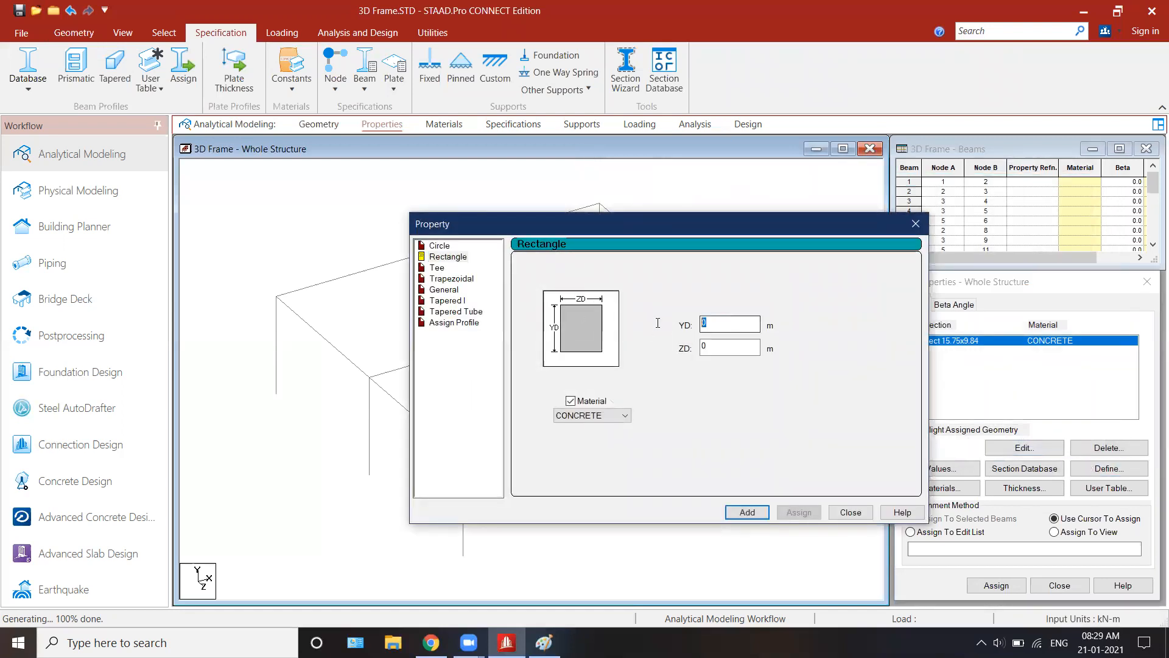
pyautogui.write('.4')
pyautogui.press('Tab')
pyautogui.press('BackSpace')
pyautogui.write('400')
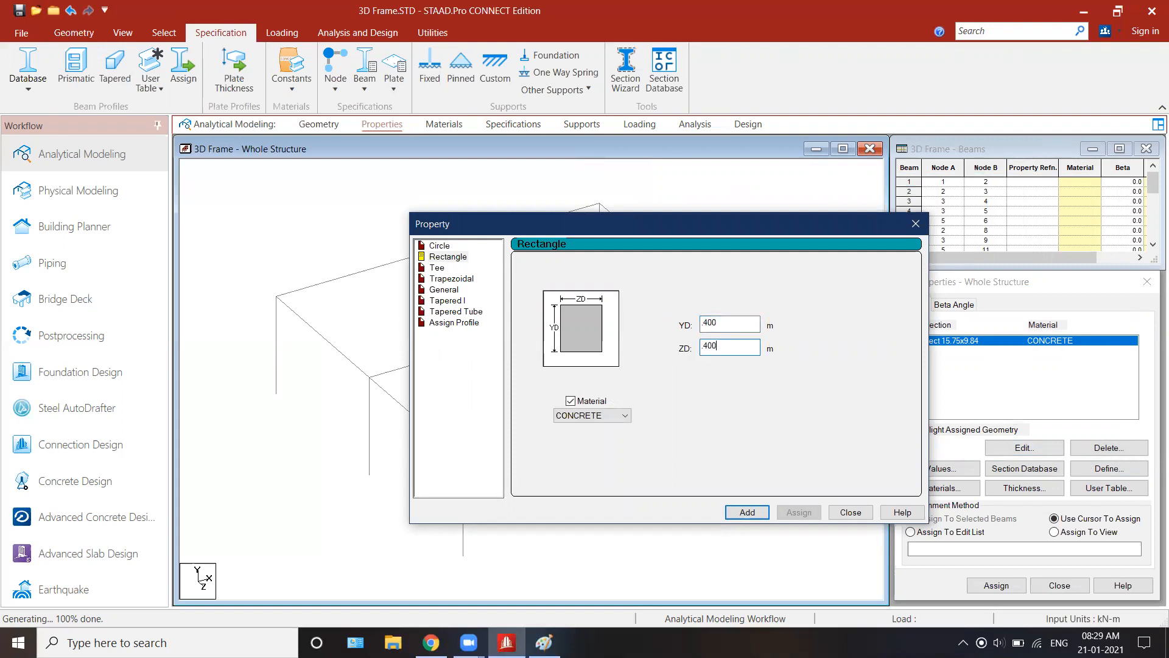
pyautogui.click(753, 516)
pyautogui.click(850, 513)
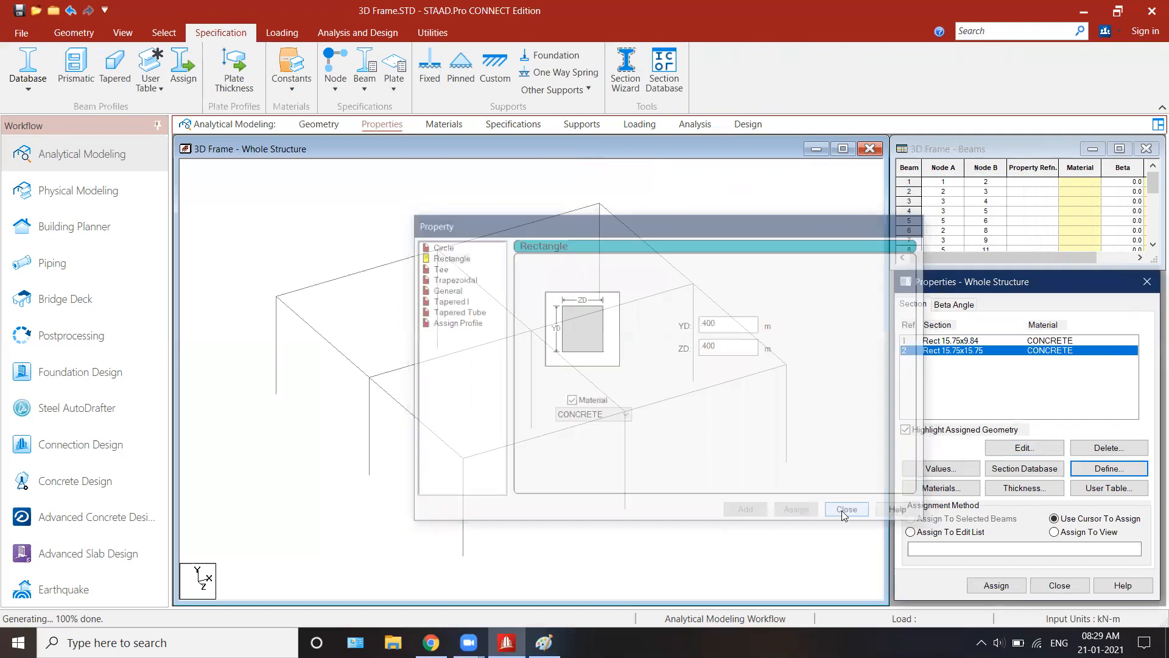
# Step: Select all columns in front view and assign them the 0.400 x 0.400 m section with Assign To Selected Beams
pyautogui.click(953, 342)
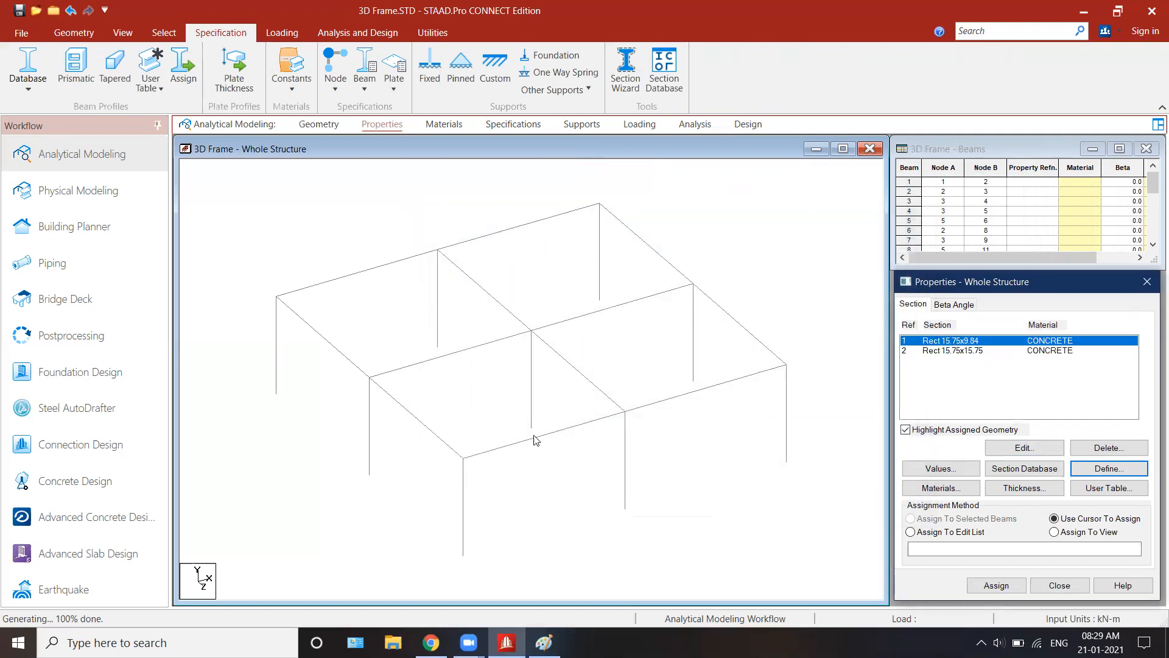
pyautogui.click(1004, 350)
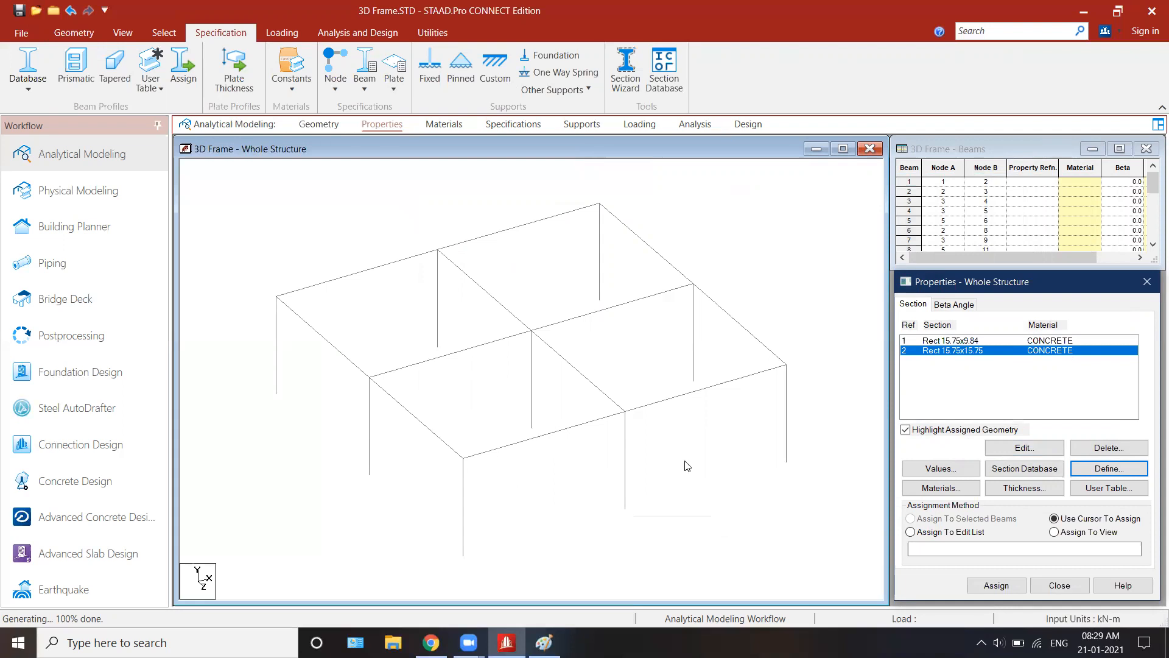
pyautogui.click(611, 151)
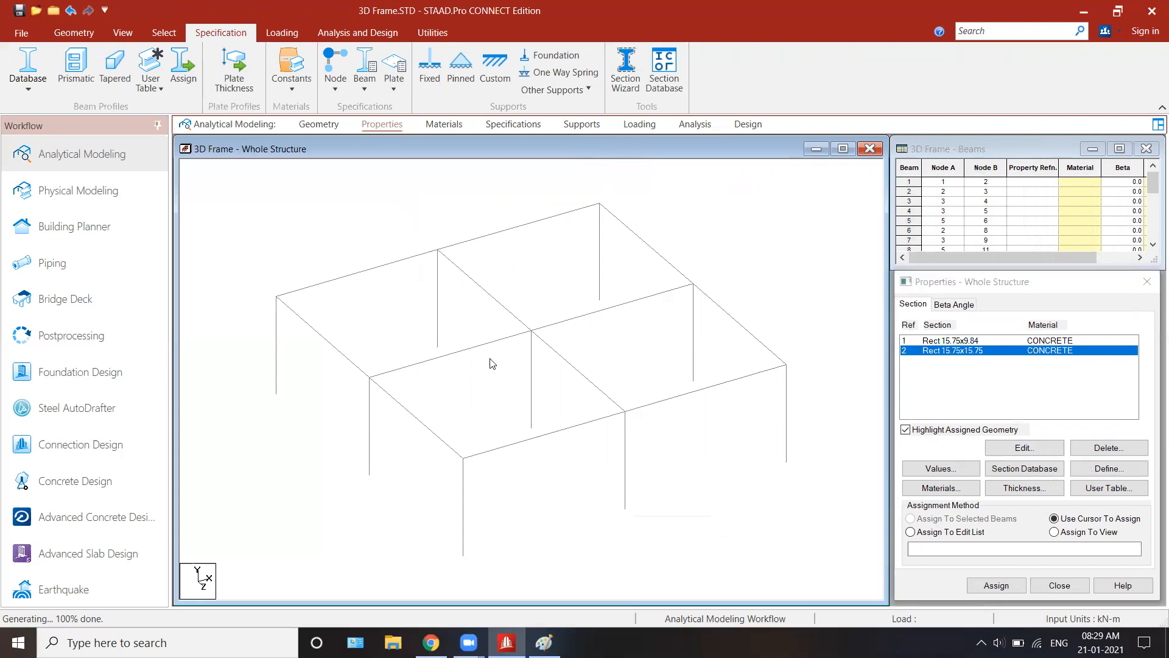
pyautogui.rightClick(728, 465)
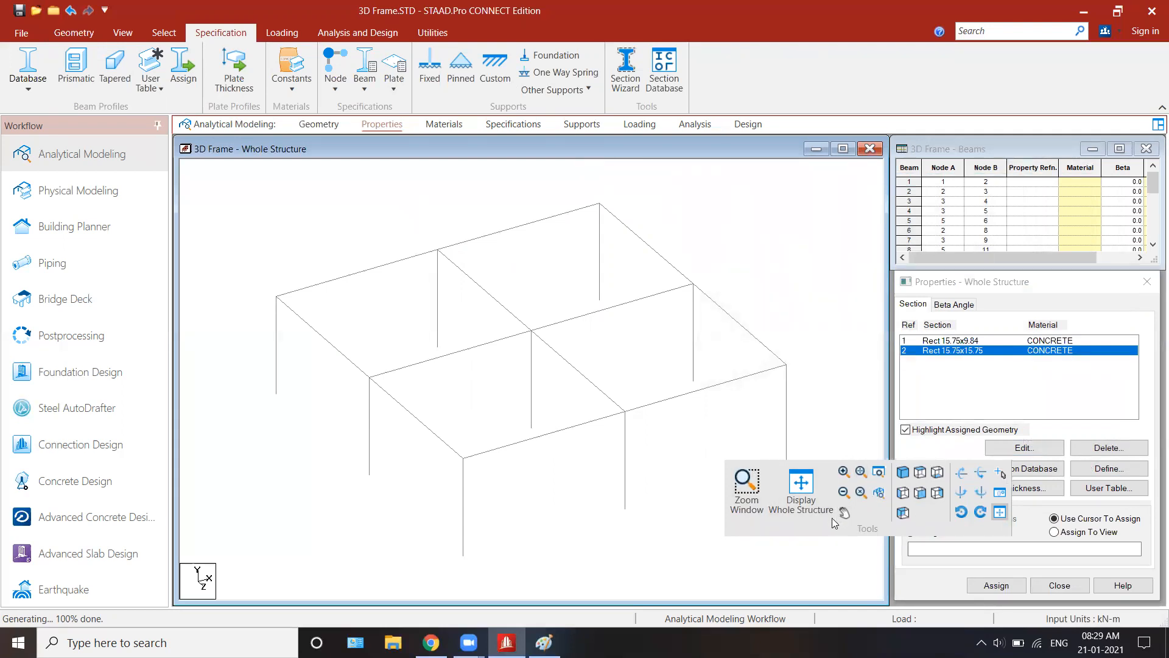
pyautogui.click(921, 493)
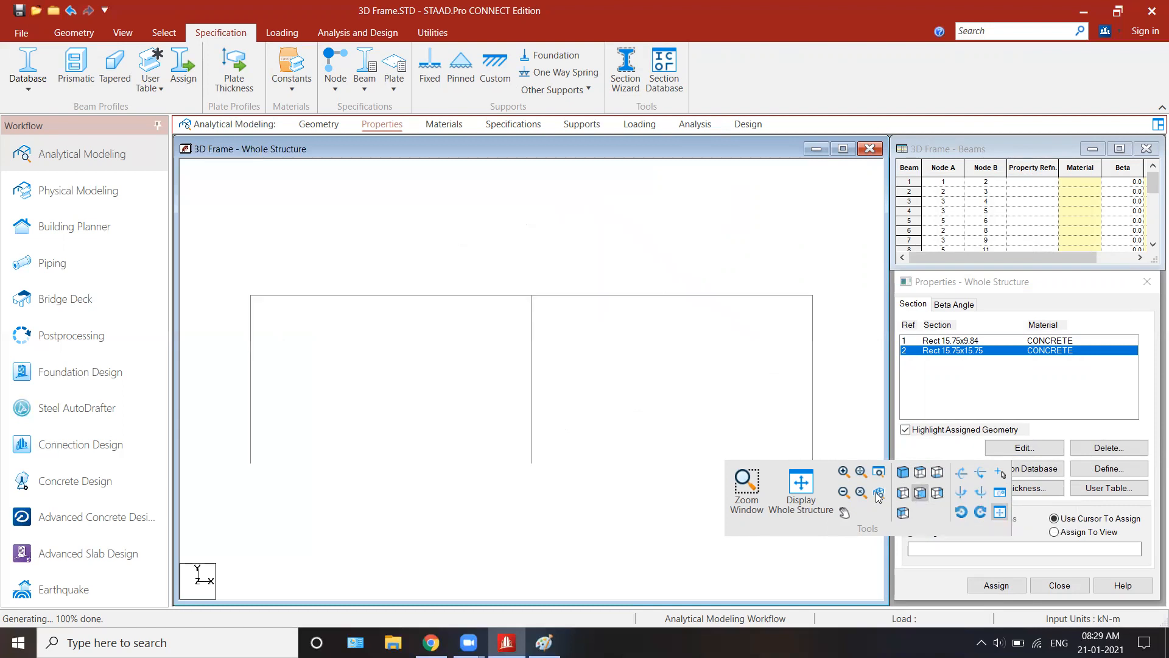
pyautogui.moveTo(217, 335); pyautogui.dragTo(378, 410)
pyautogui.moveTo(805, 451); pyautogui.dragTo(841, 476)
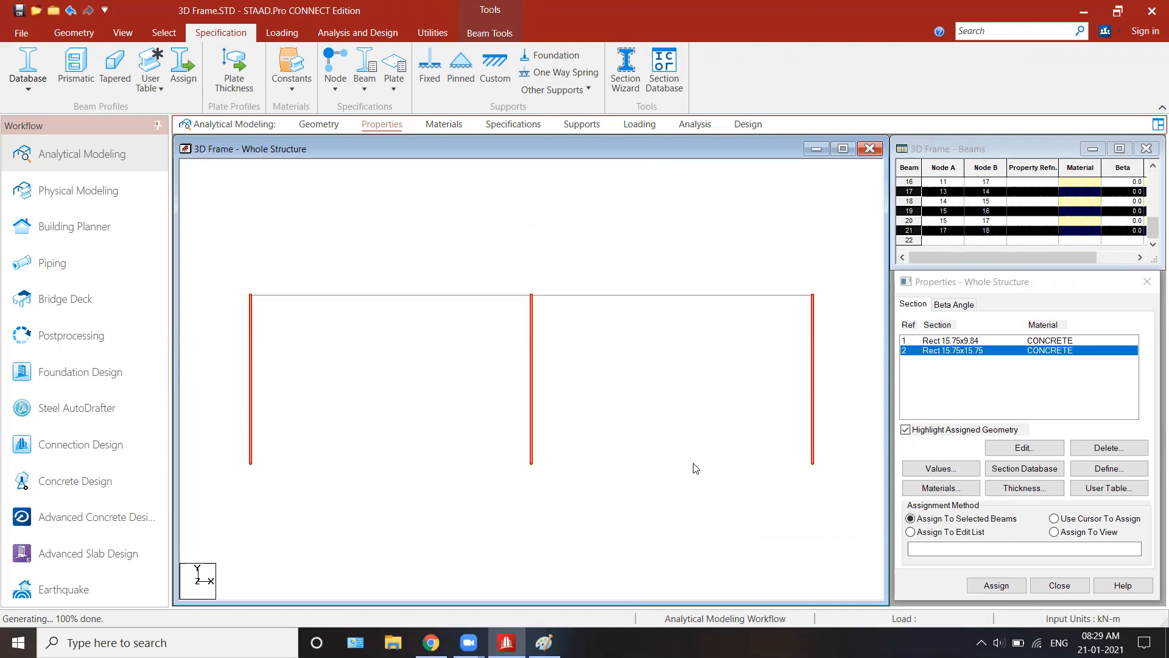
pyautogui.rightClick(709, 420)
pyautogui.click(884, 426)
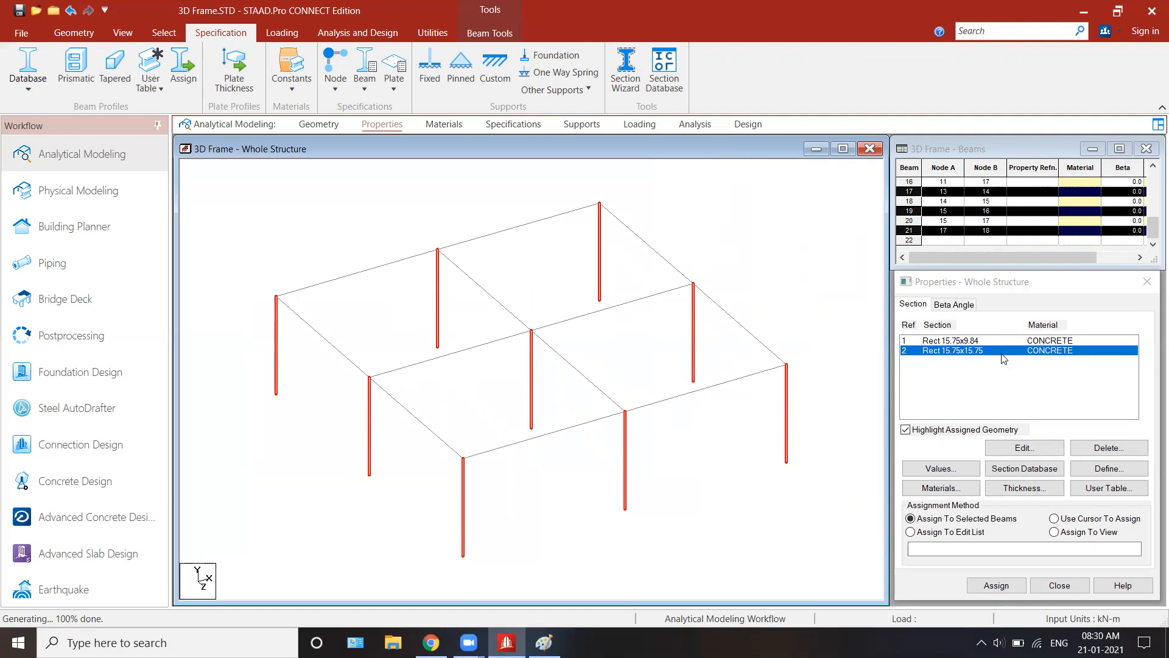
pyautogui.click(987, 525)
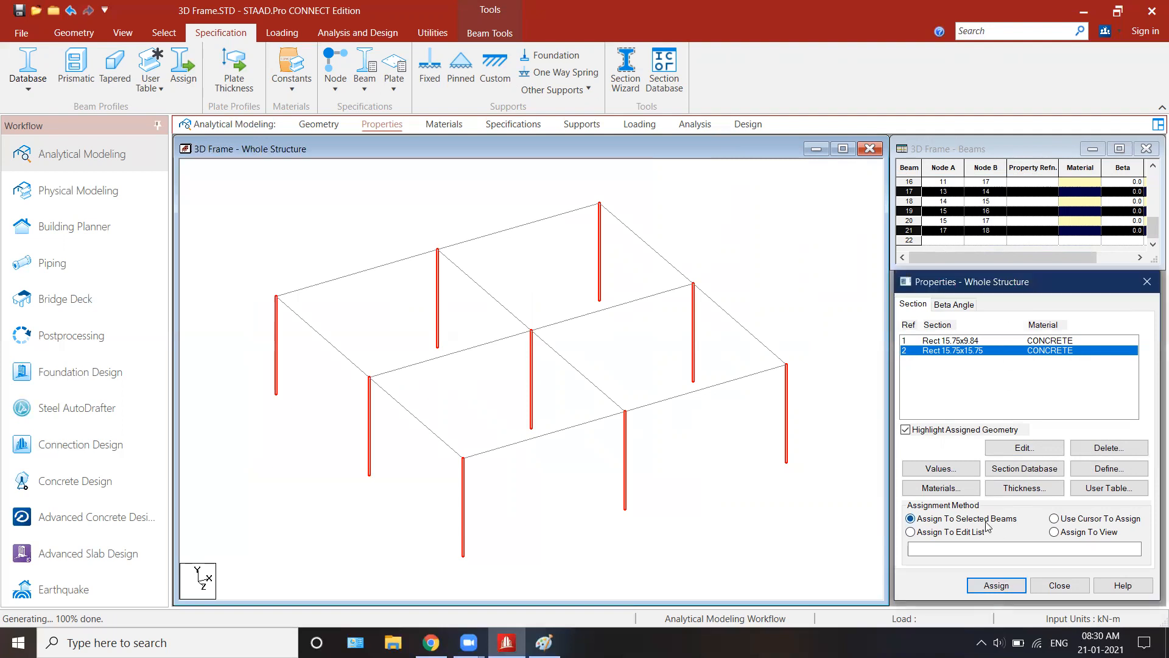
pyautogui.click(993, 583)
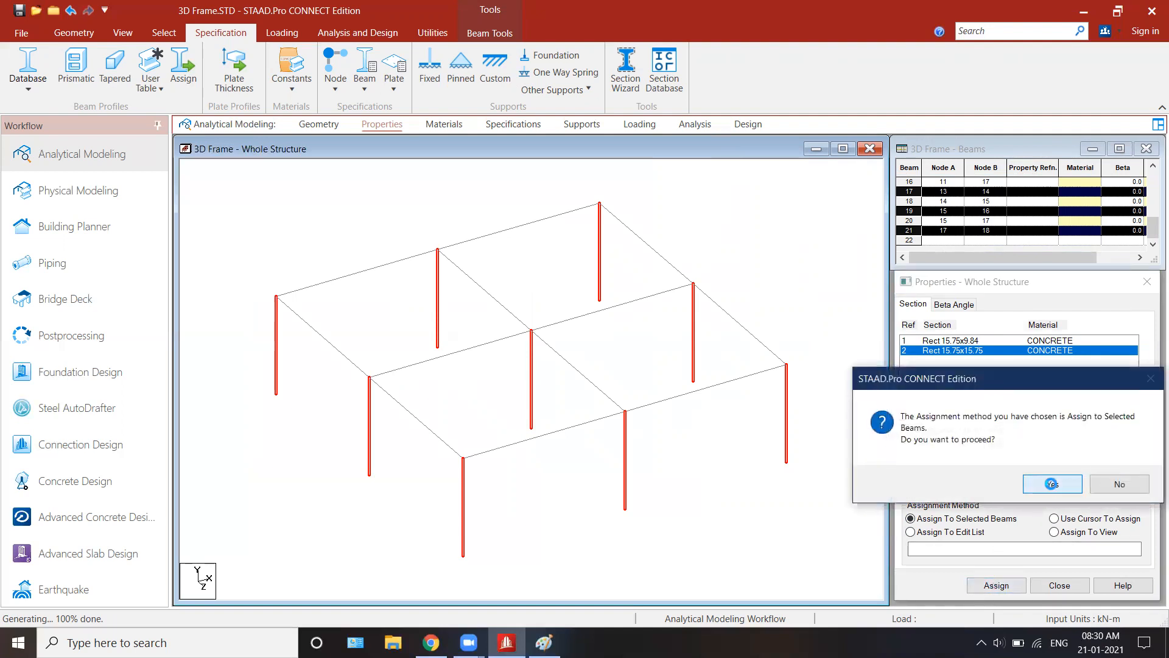
pyautogui.click(1051, 487)
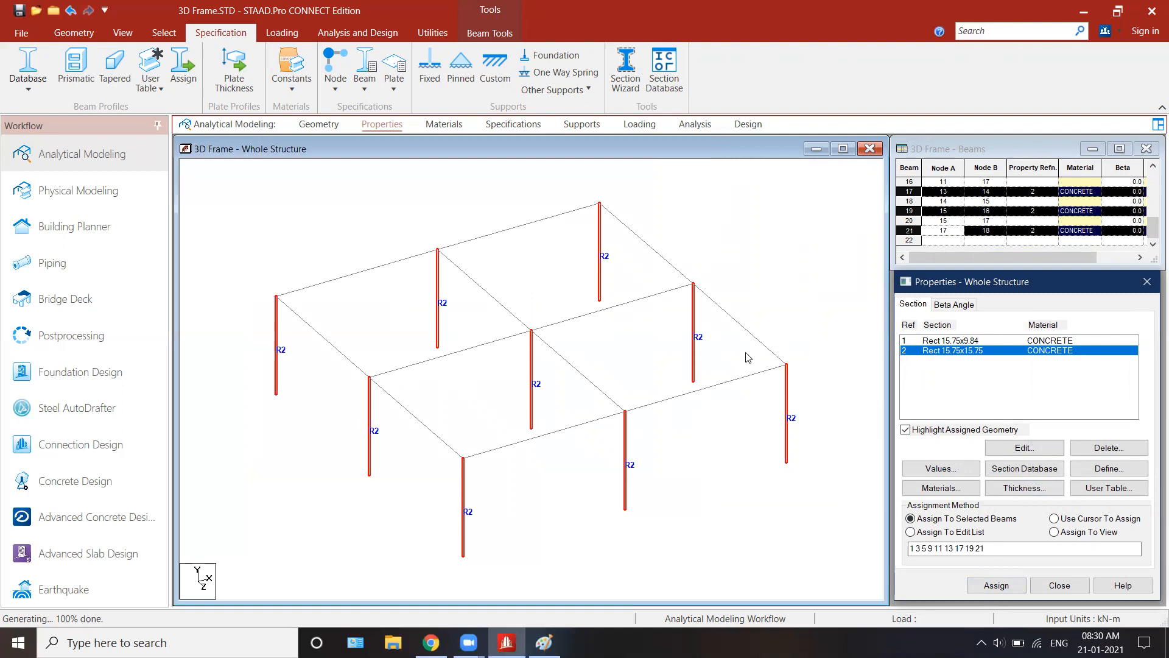
pyautogui.rightClick(961, 355)
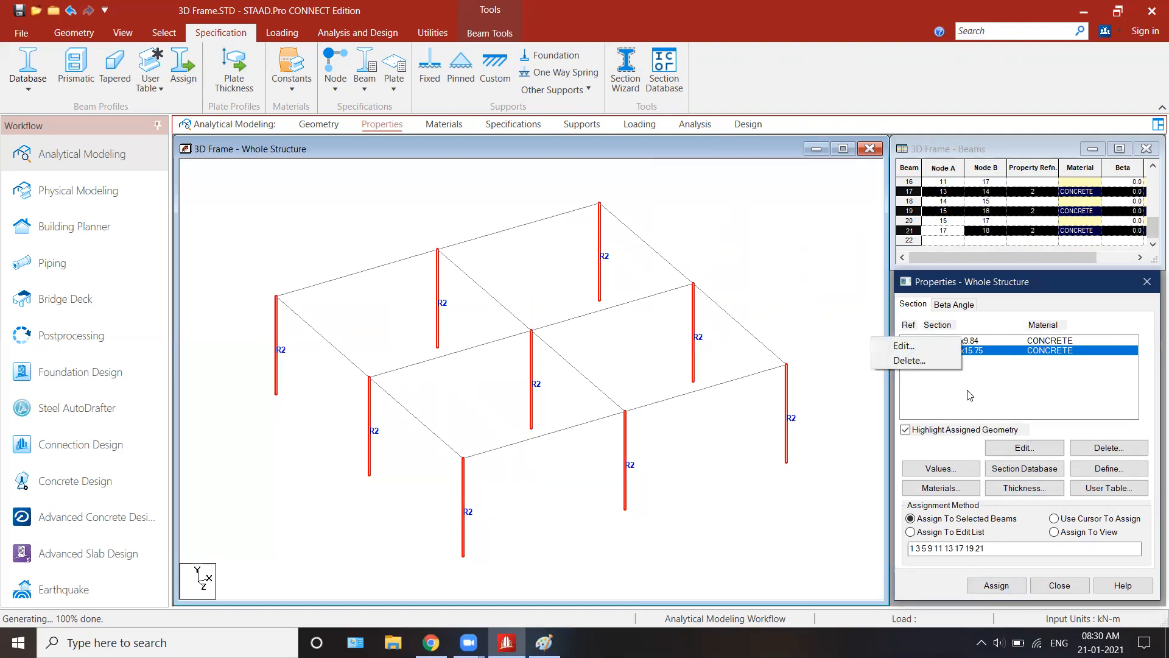
pyautogui.click(968, 390)
pyautogui.rightClick(948, 354)
pyautogui.click(940, 399)
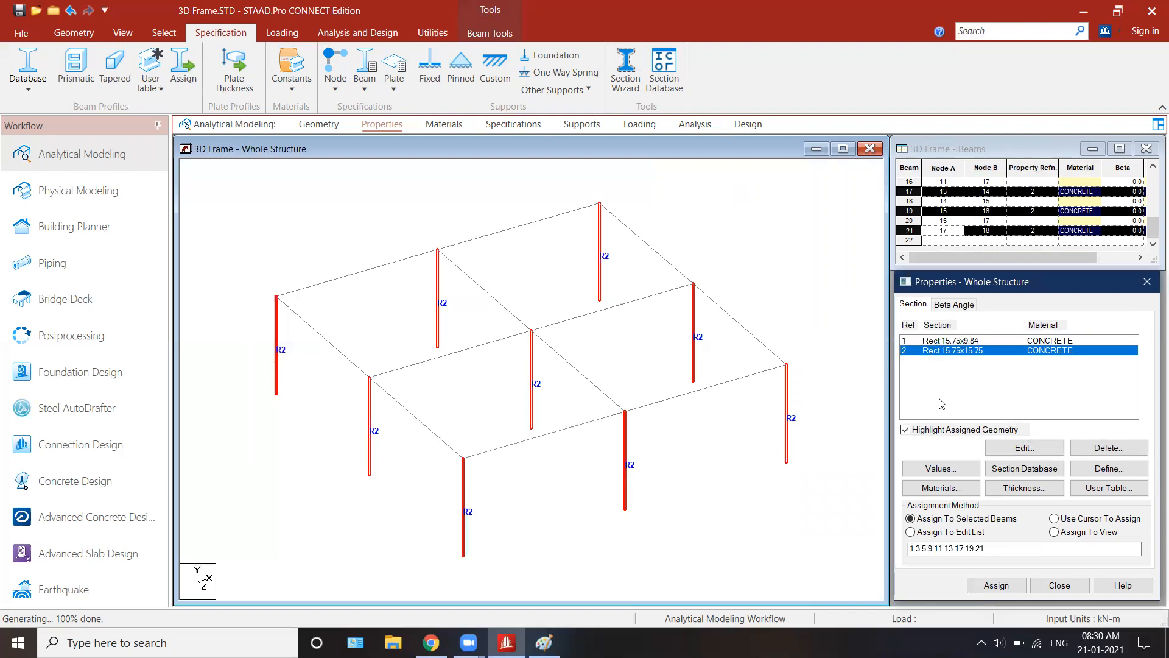
# Step: Choose the 0.400 x 0.250 m section and select all horizontal beams of the frame in the top view
pyautogui.click(933, 342)
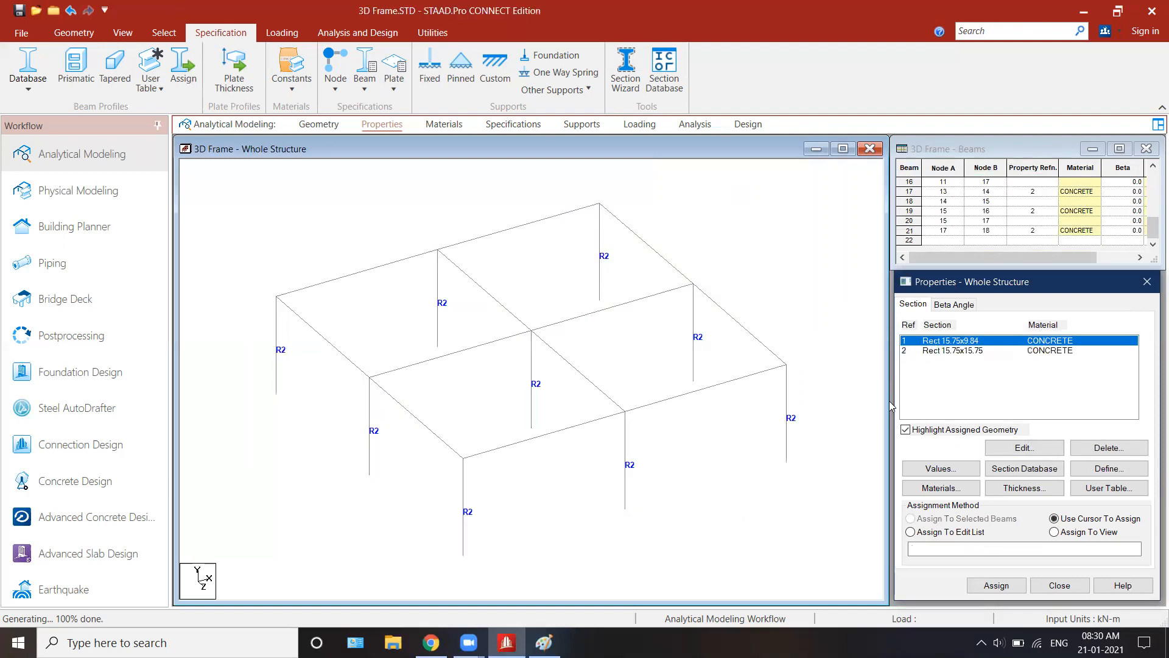
pyautogui.click(905, 428)
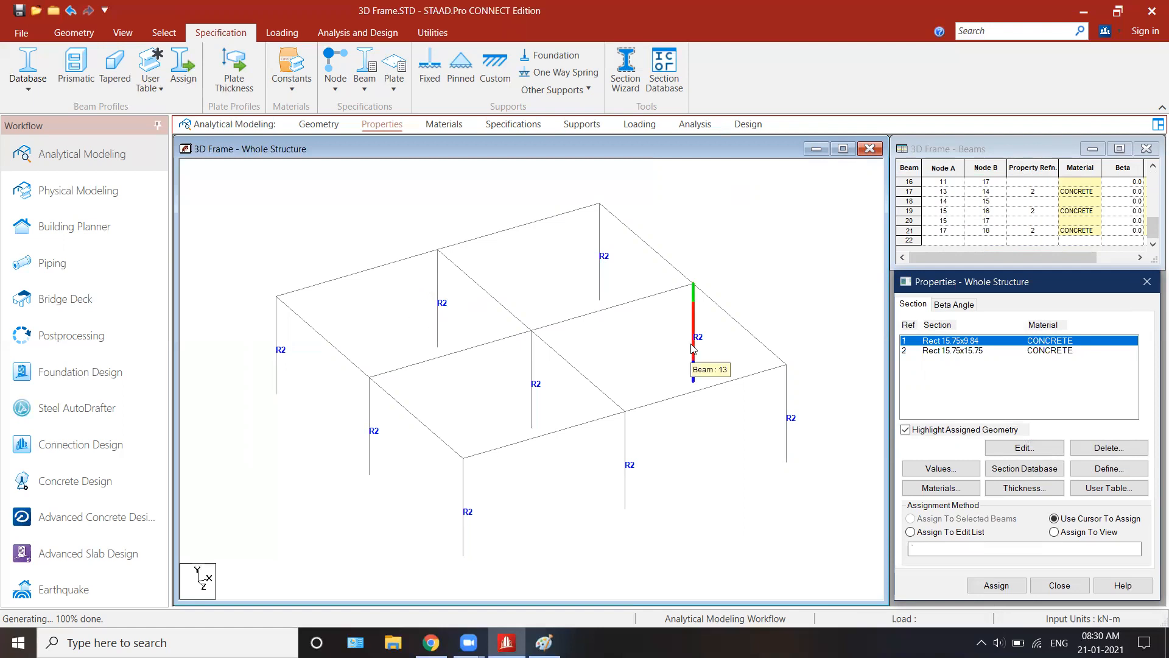
pyautogui.rightClick(737, 444)
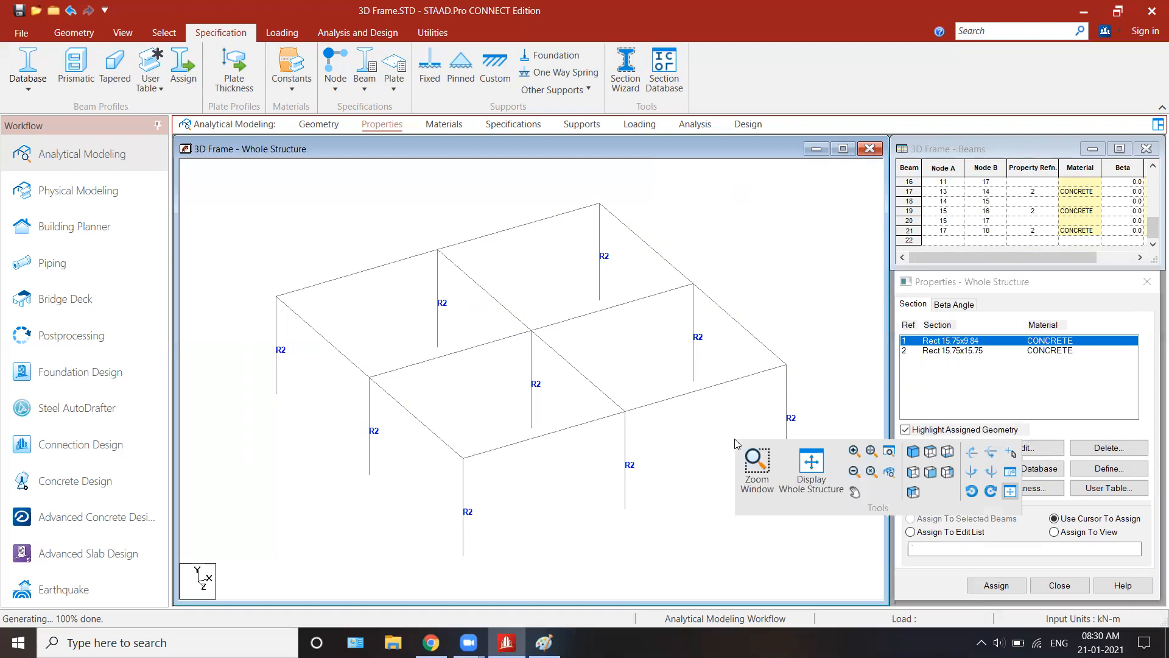
pyautogui.click(931, 451)
pyautogui.click(461, 211)
pyautogui.moveTo(440, 178); pyautogui.dragTo(481, 577)
pyautogui.keyDown('ctrl'); pyautogui.moveTo(597, 313); pyautogui.dragTo(650, 581); pyautogui.keyUp('ctrl')
pyautogui.keyDown('ctrl'); pyautogui.moveTo(265, 247); pyautogui.dragTo(762, 320); pyautogui.keyUp('ctrl')
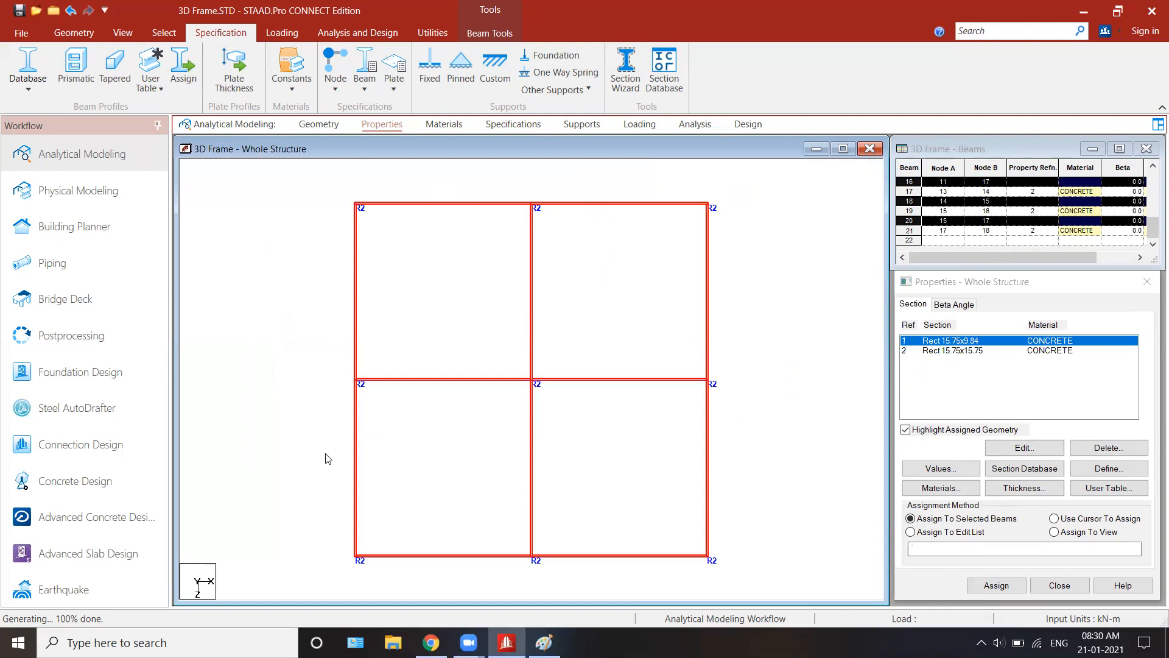
# Step: Assign the 0.400 x 0.250 m section to the horizontal beams using Assign To Selected Beams
pyautogui.rightClick(794, 375)
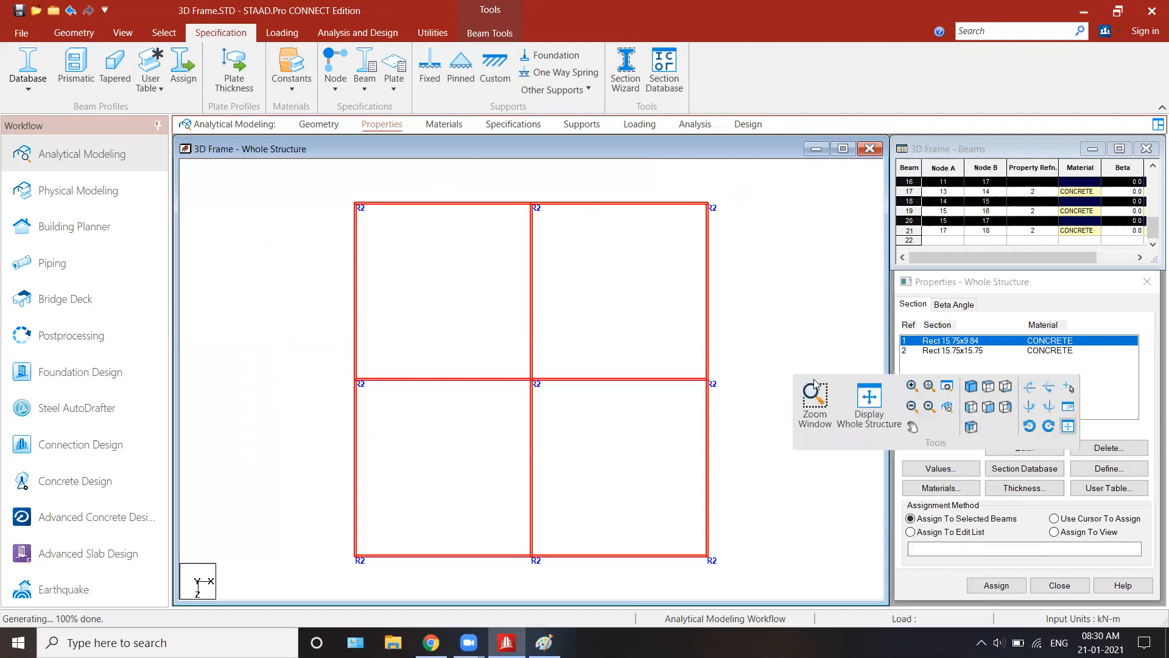
pyautogui.click(971, 387)
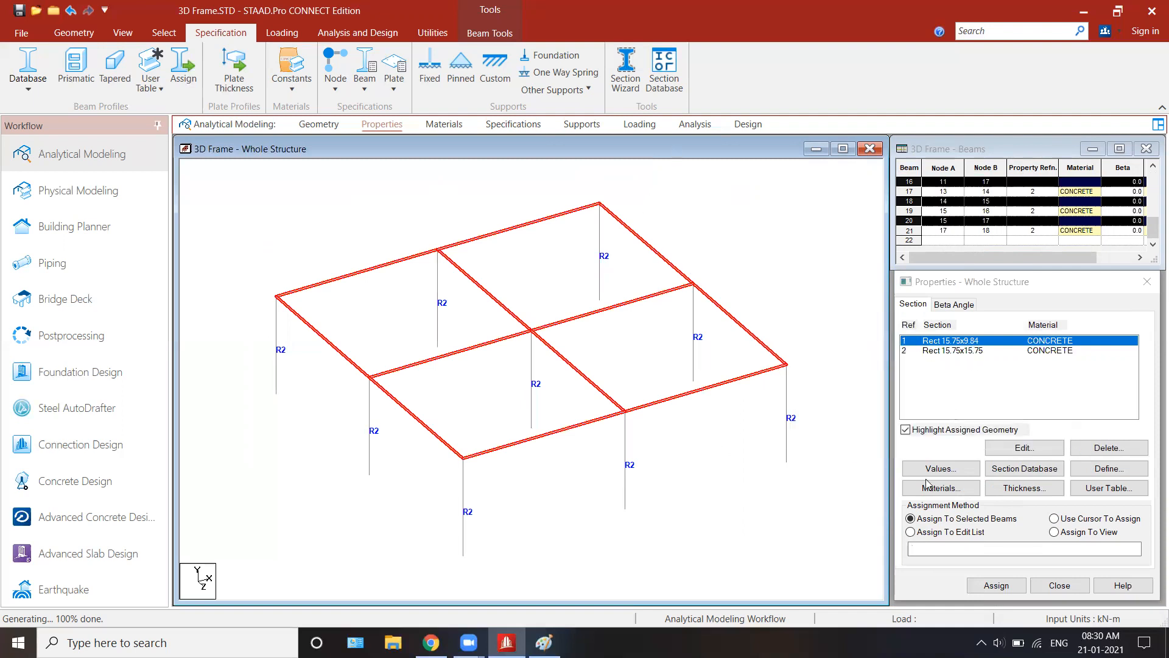
pyautogui.click(938, 525)
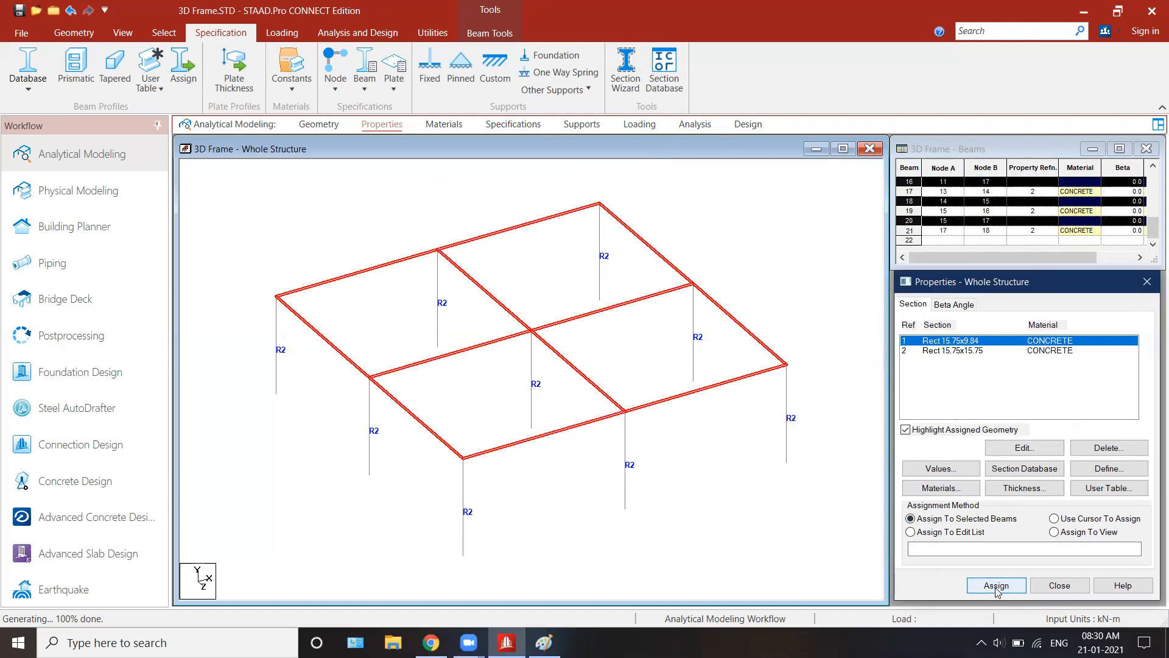
pyautogui.click(996, 586)
pyautogui.click(1035, 484)
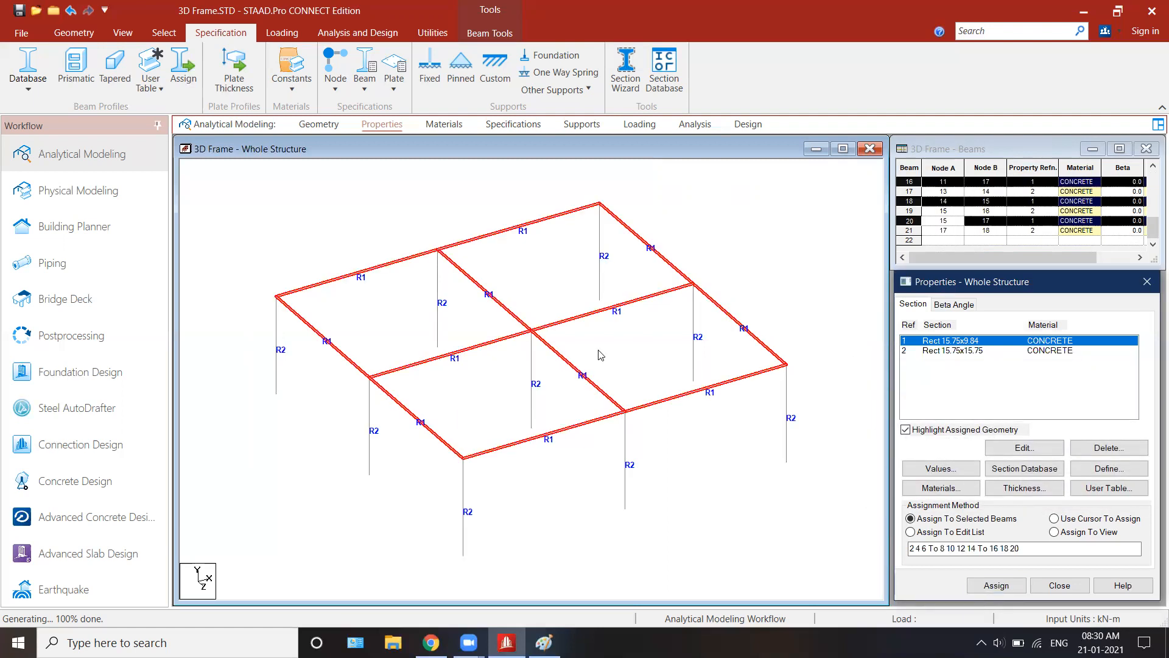
# Step: Set the CONCRETE material's compressive strength (Fcu) to 25000 kN/m2 and assign it to the structure with Assign To View
pyautogui.click(443, 124)
pyautogui.click(972, 380)
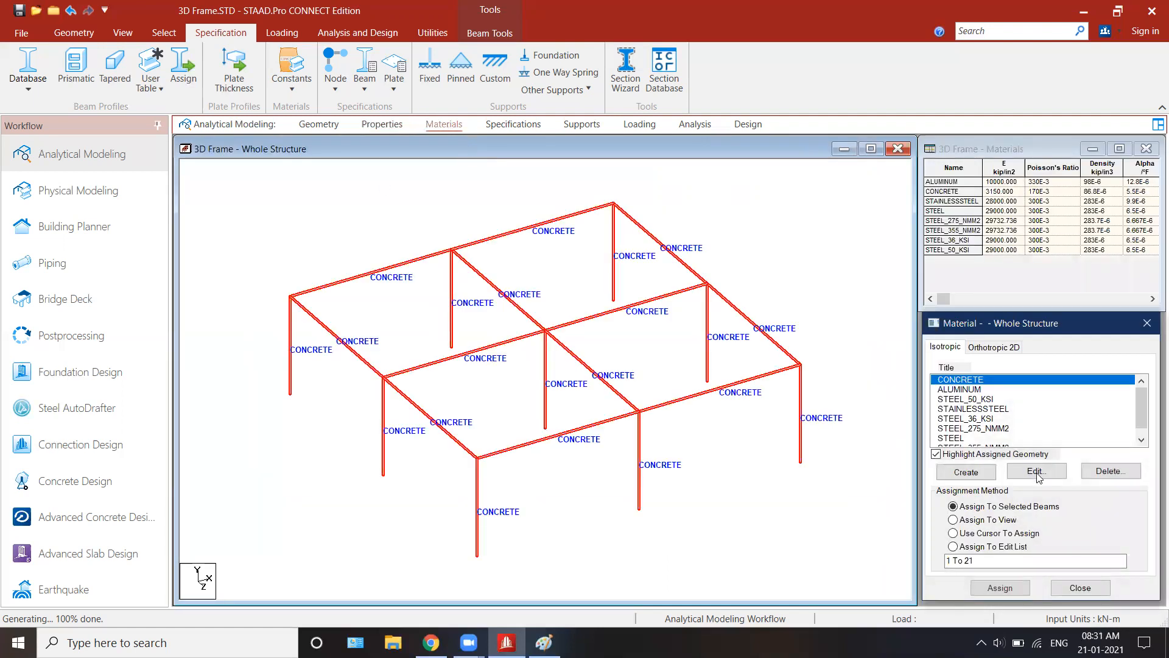
pyautogui.moveTo(631, 435); pyautogui.dragTo(561, 441)
pyautogui.write('25000')
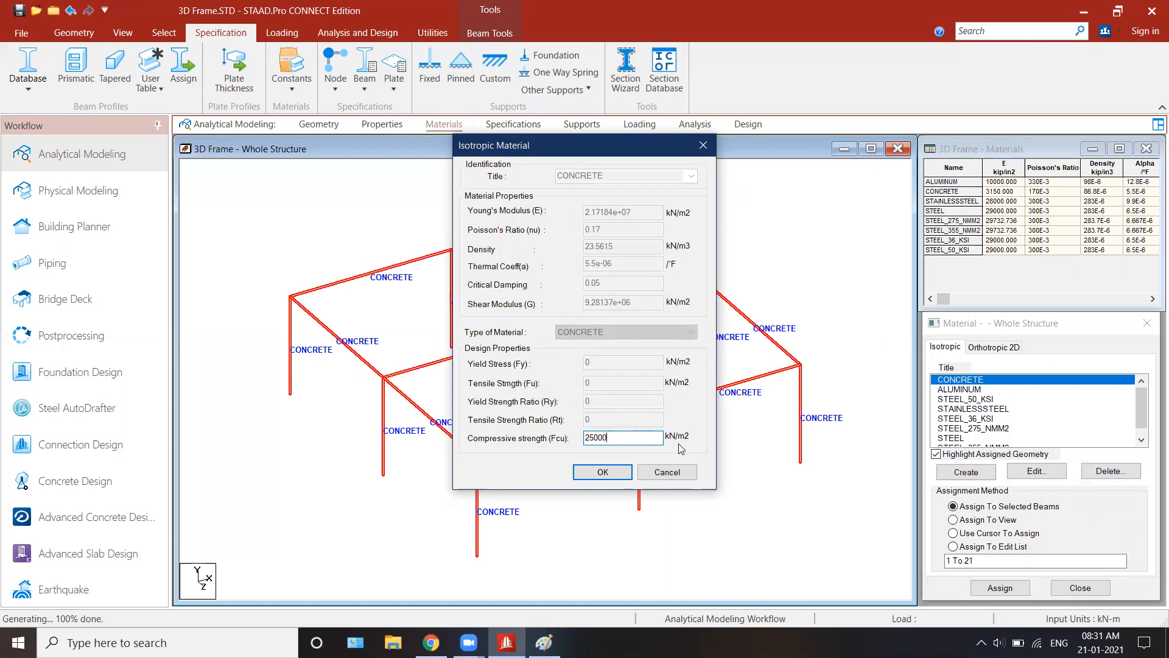
pyautogui.click(602, 473)
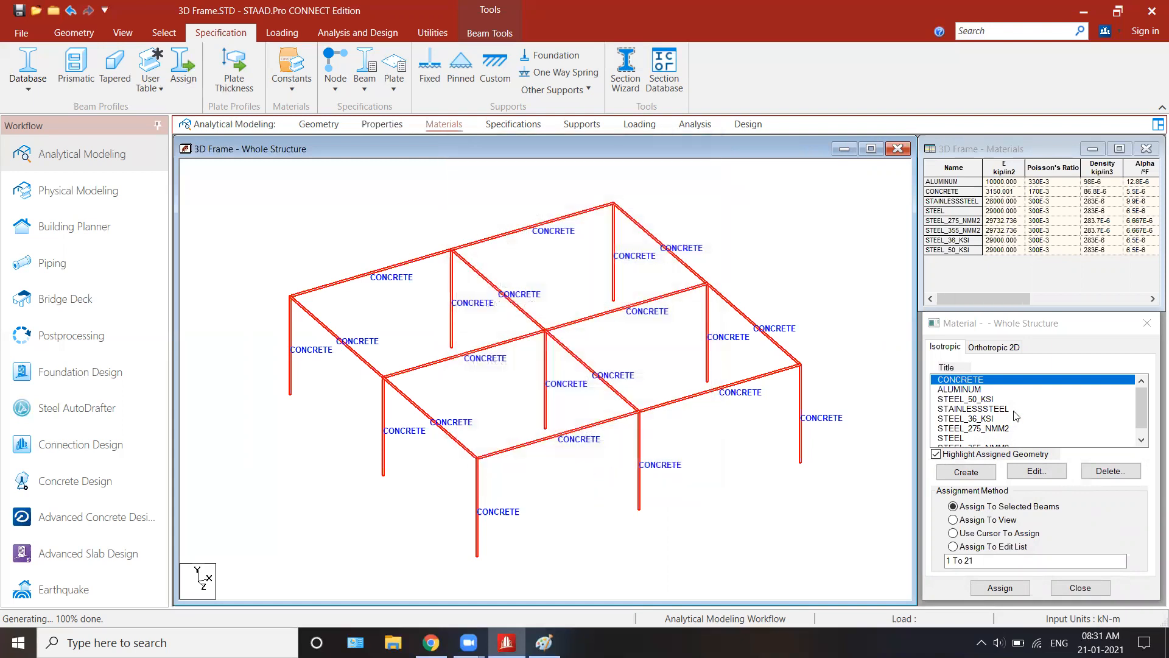
pyautogui.click(1001, 588)
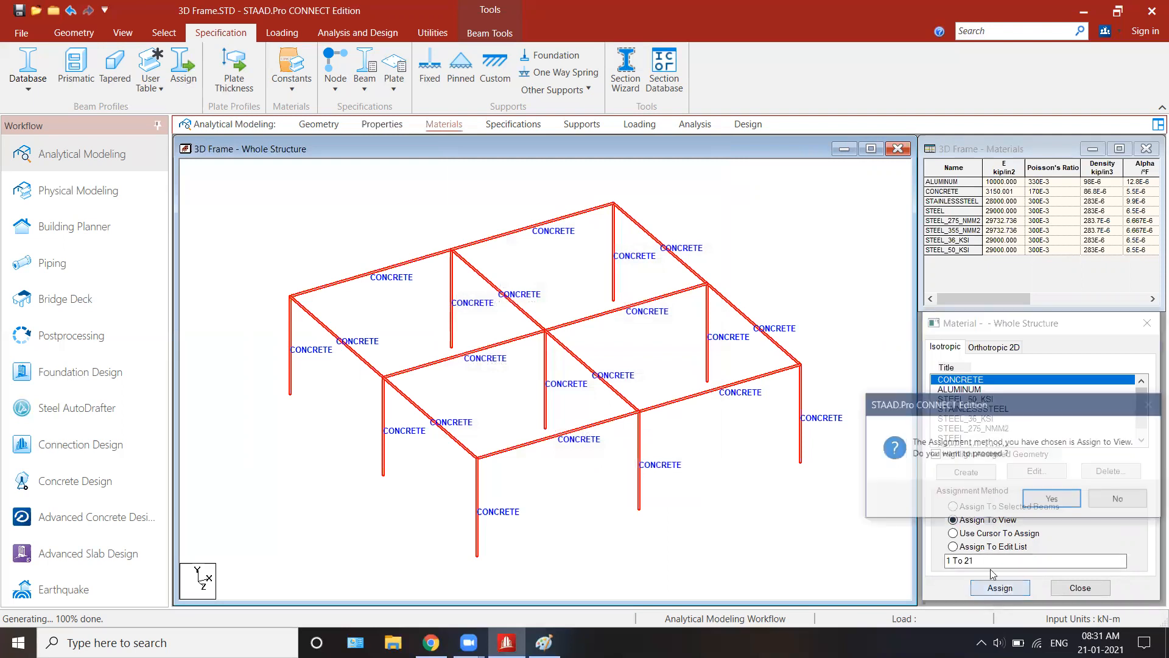
pyautogui.click(1001, 498)
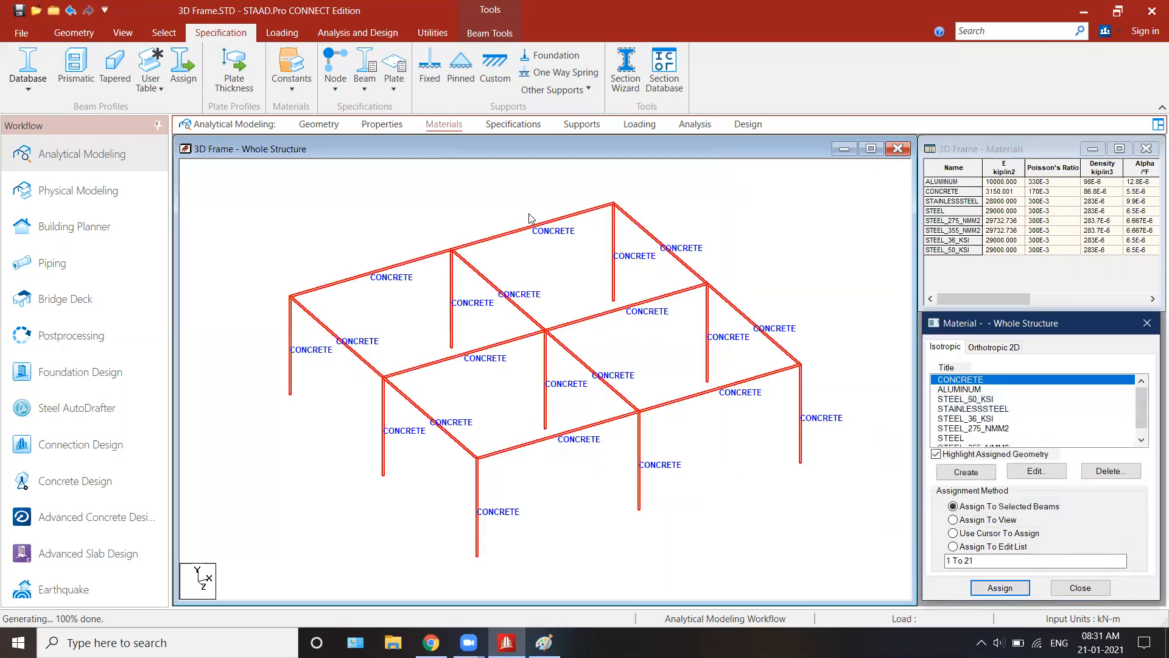
# Step: Create a fixed support definition for the frame
pyautogui.click(501, 124)
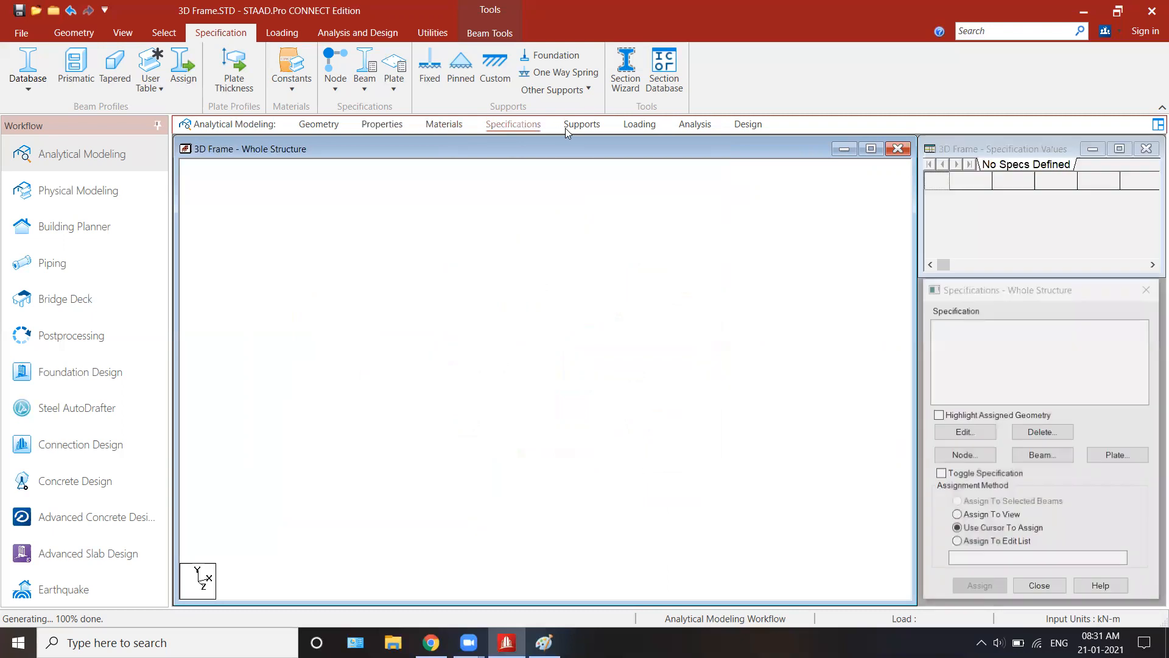
pyautogui.click(580, 124)
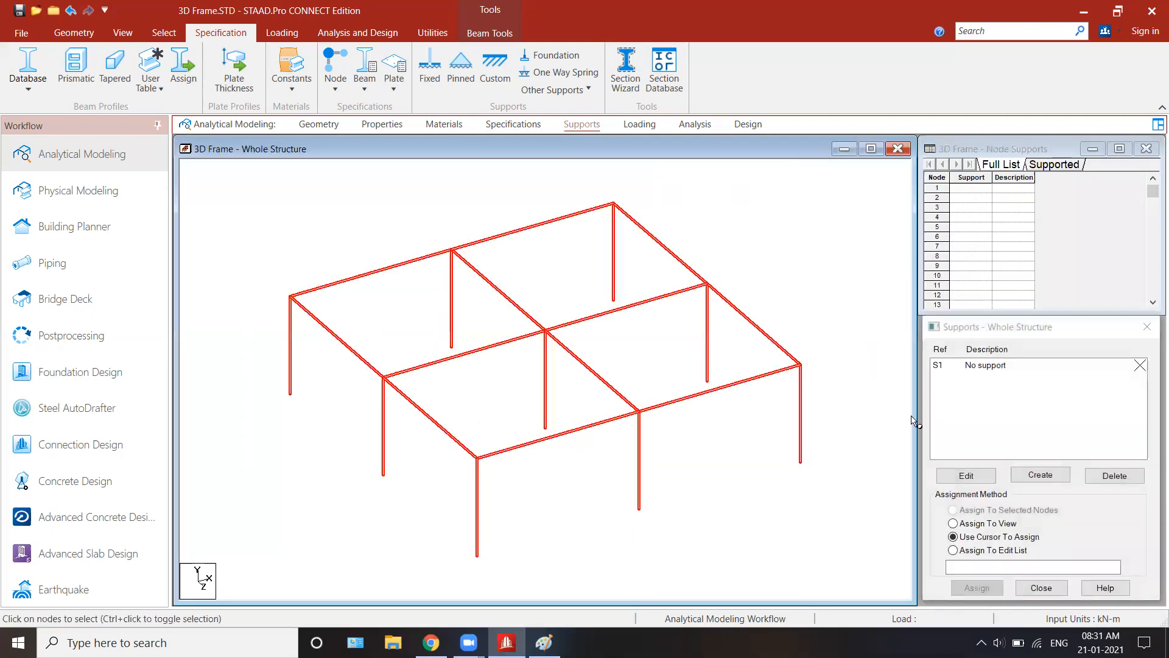
pyautogui.click(1027, 476)
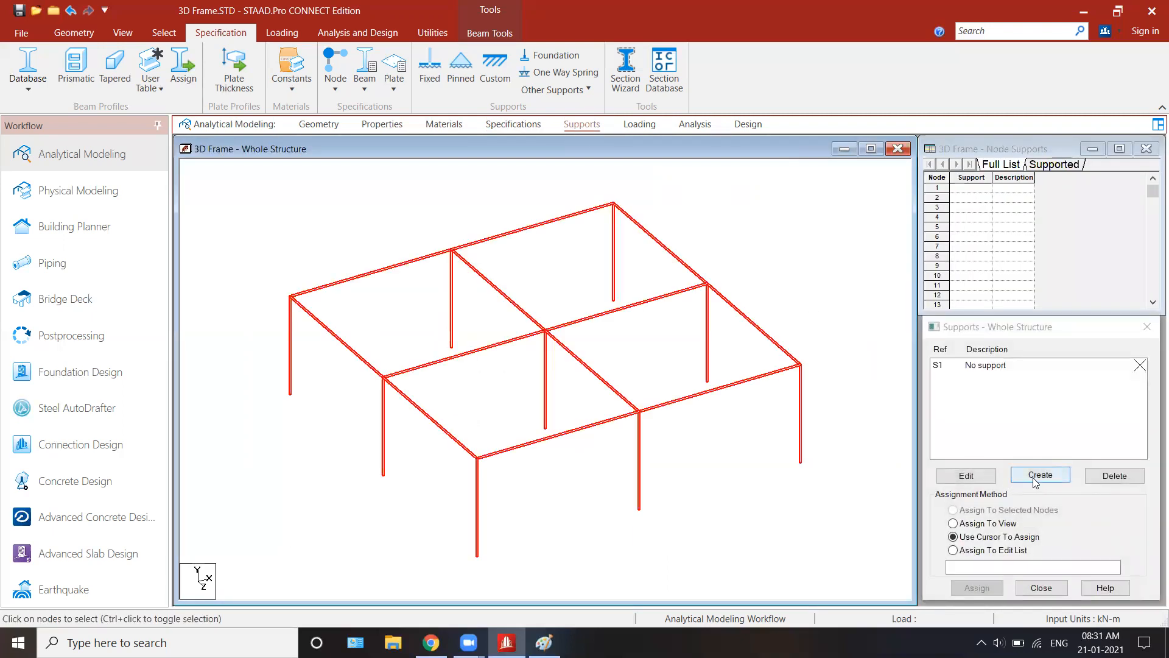
pyautogui.moveTo(988, 269); pyautogui.dragTo(954, 171)
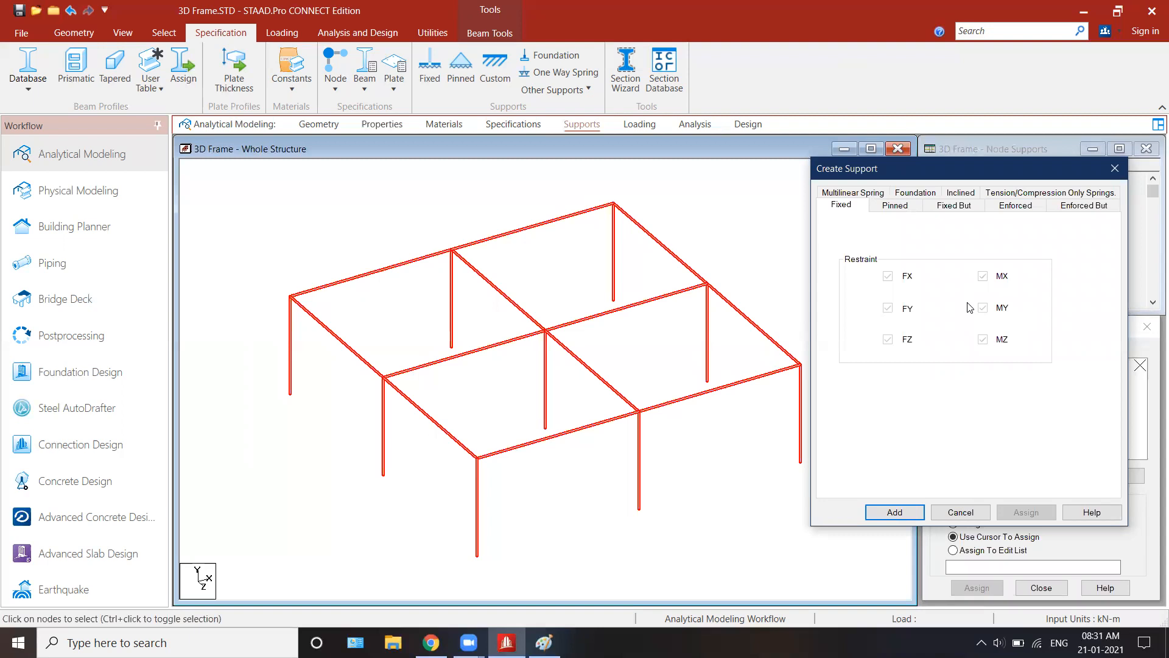
pyautogui.click(893, 512)
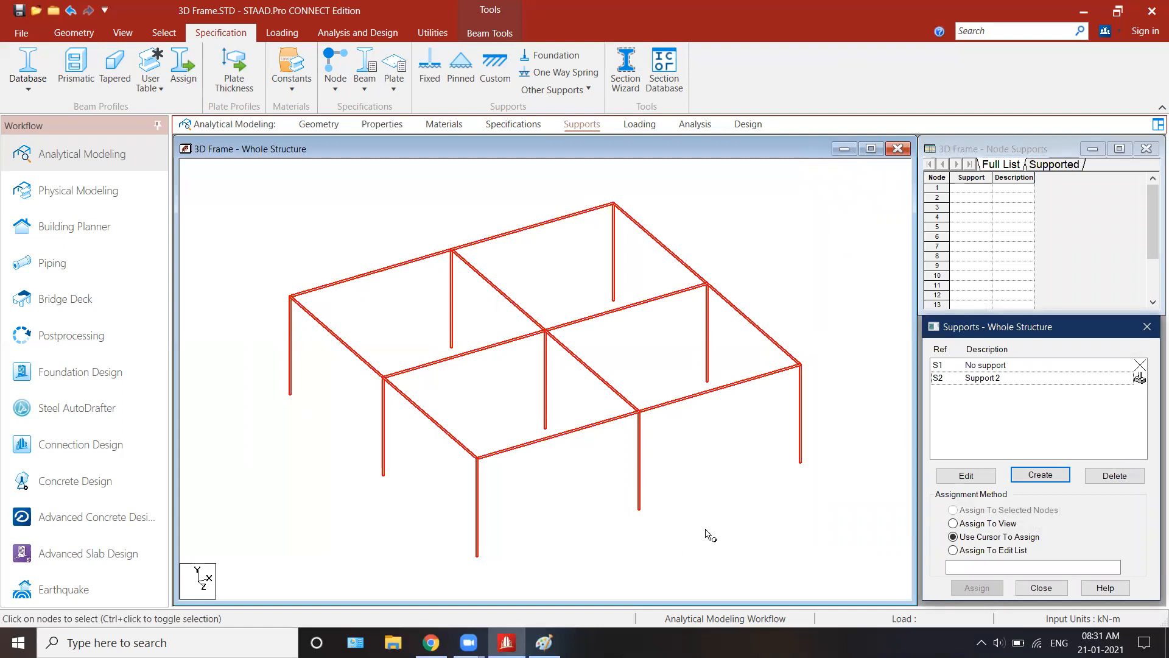
# Step: Clear the beam selection, select all column base nodes in front view and check them in the isometric view
pyautogui.click(556, 540)
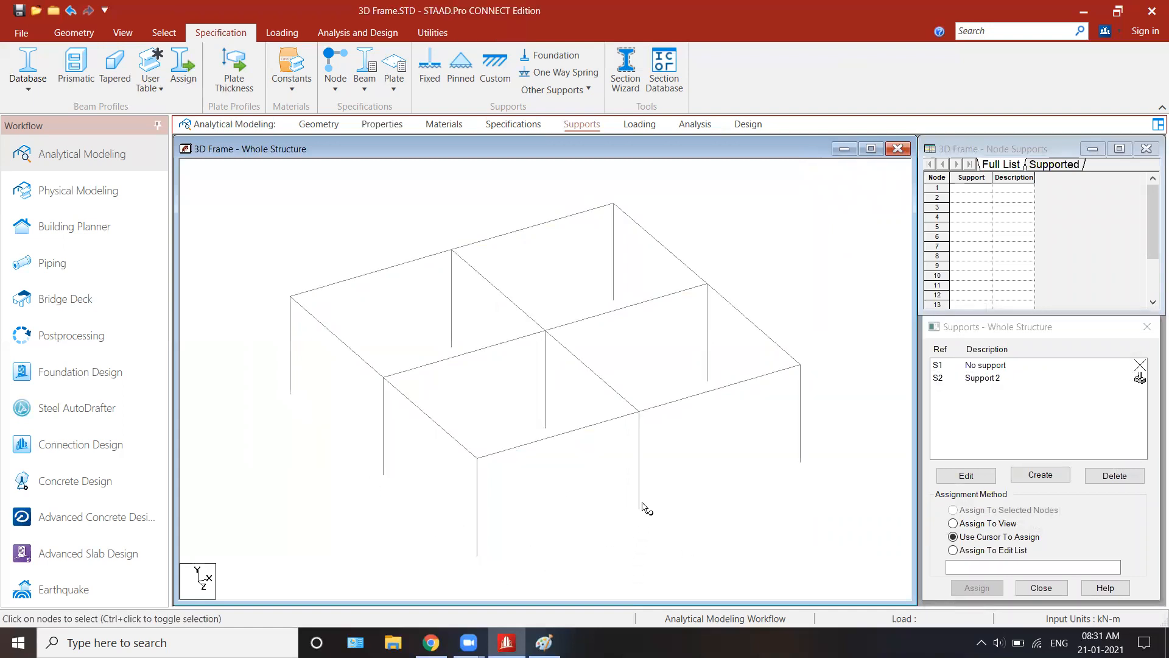
pyautogui.rightClick(693, 433)
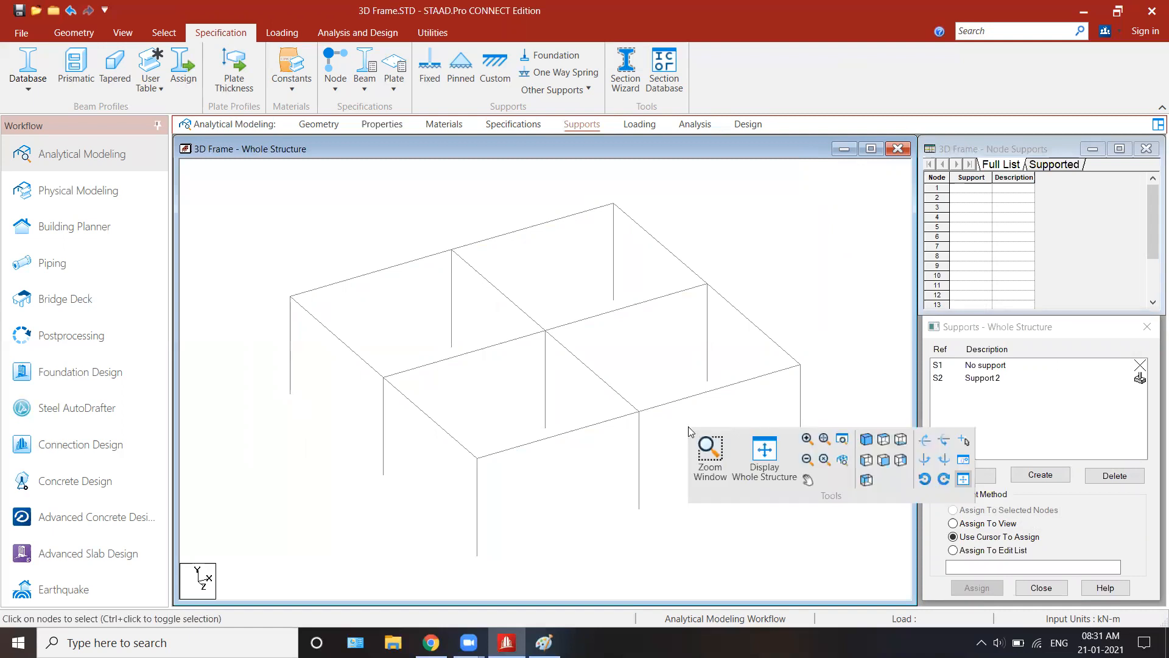
pyautogui.click(885, 460)
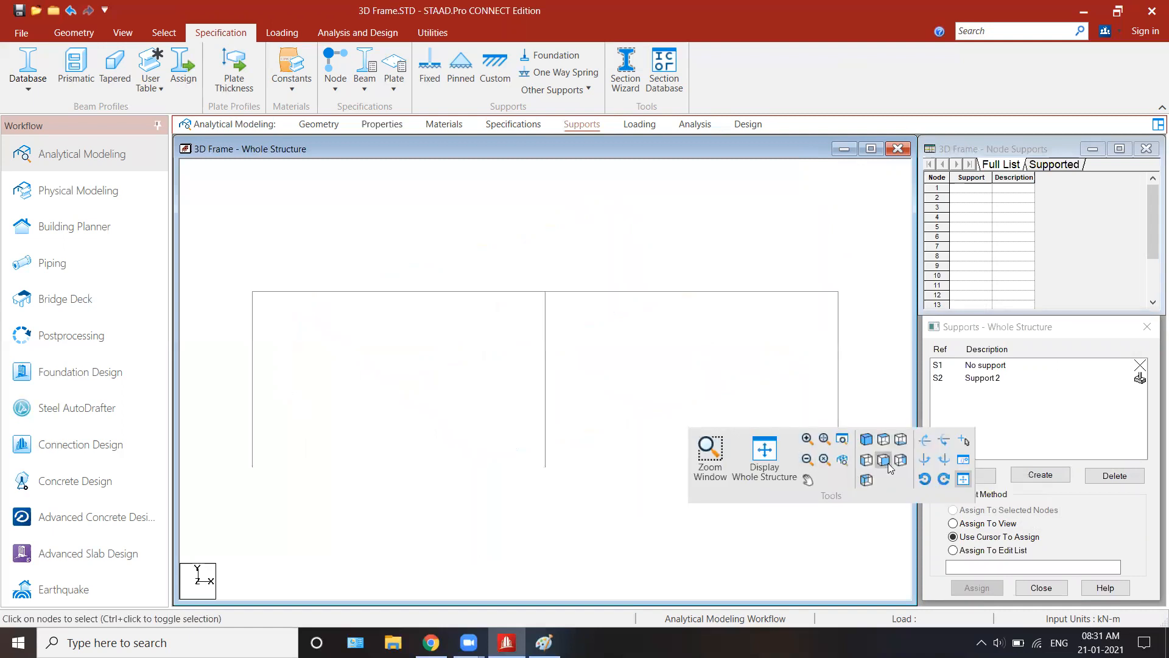
pyautogui.click(162, 33)
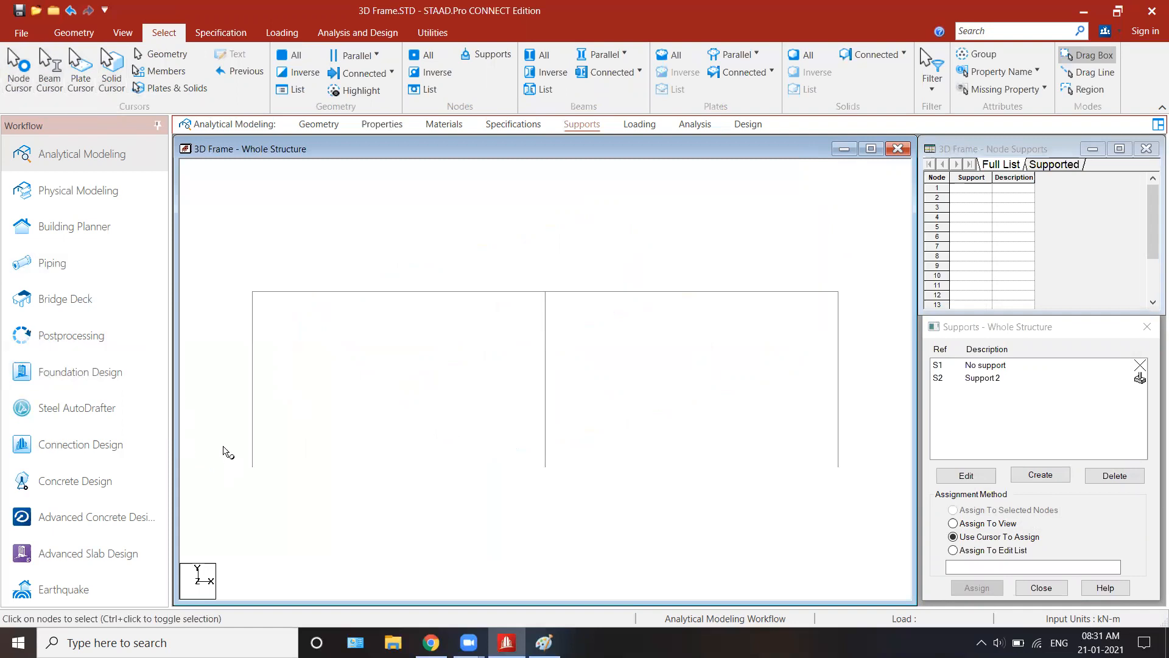
pyautogui.moveTo(761, 490); pyautogui.dragTo(852, 483)
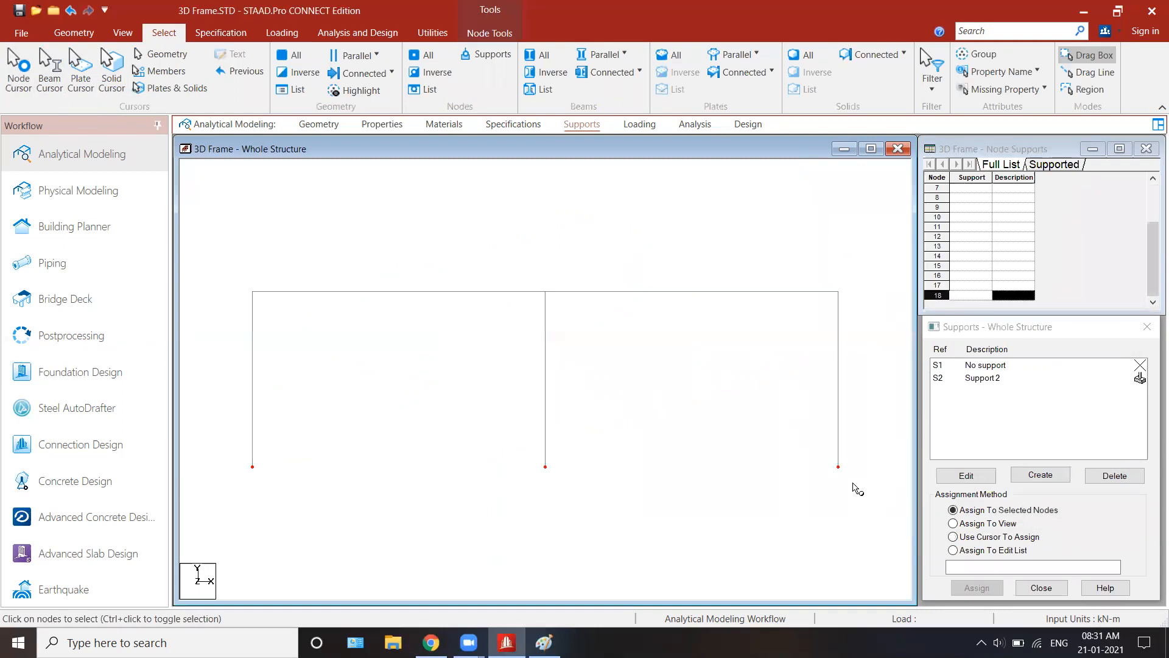
pyautogui.rightClick(660, 474)
pyautogui.click(835, 481)
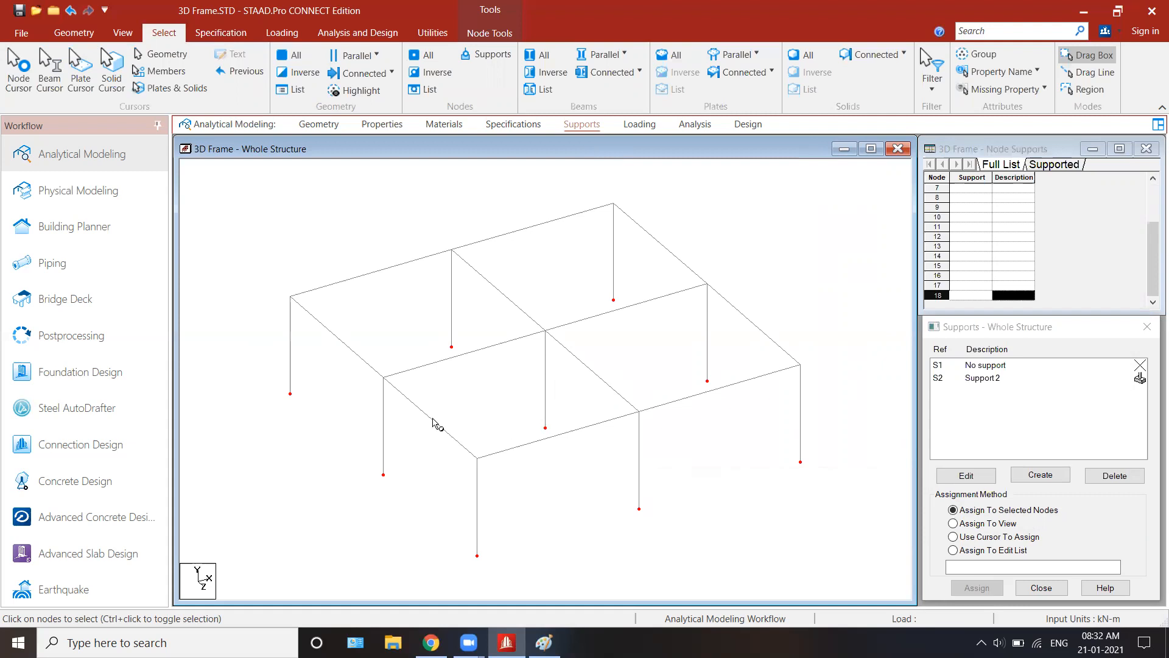
# Step: Choose the fixed support, select all column base nodes in front view and apply it with Assign To Selected Nodes
pyautogui.click(1008, 380)
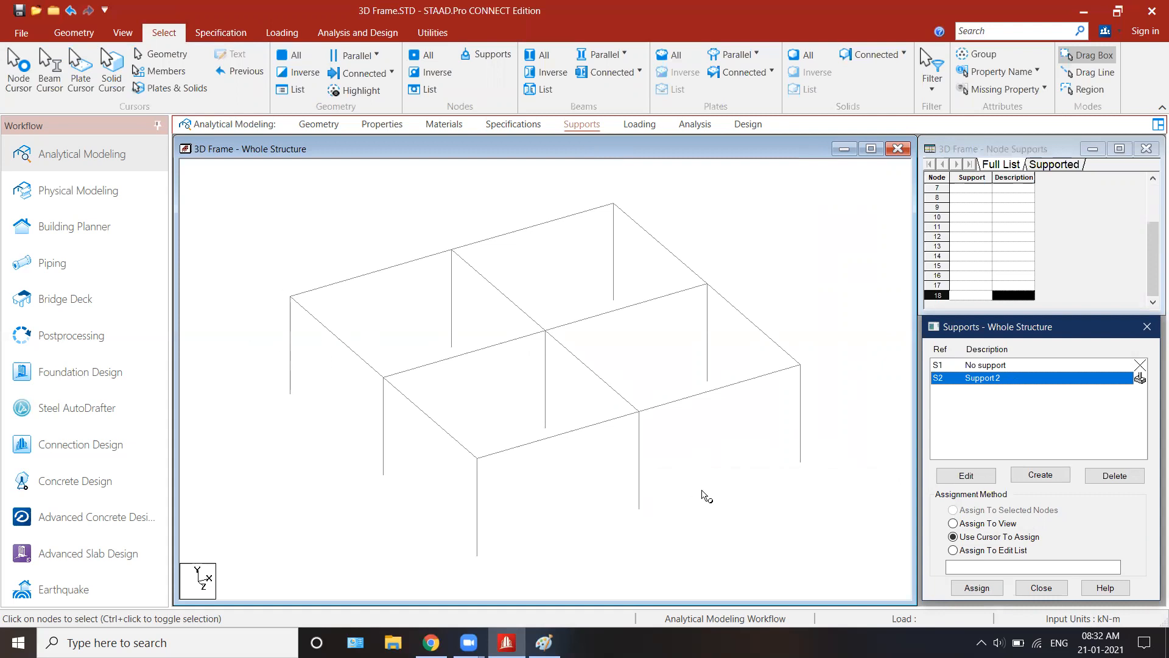
pyautogui.moveTo(208, 215); pyautogui.dragTo(827, 536)
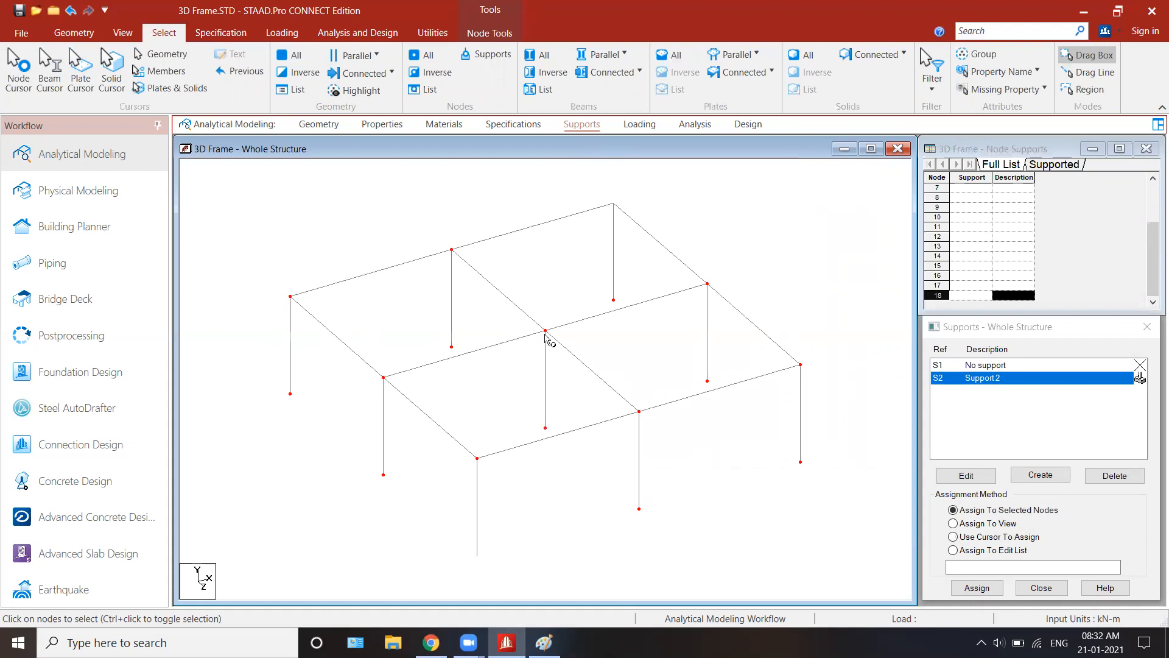
pyautogui.click(661, 361)
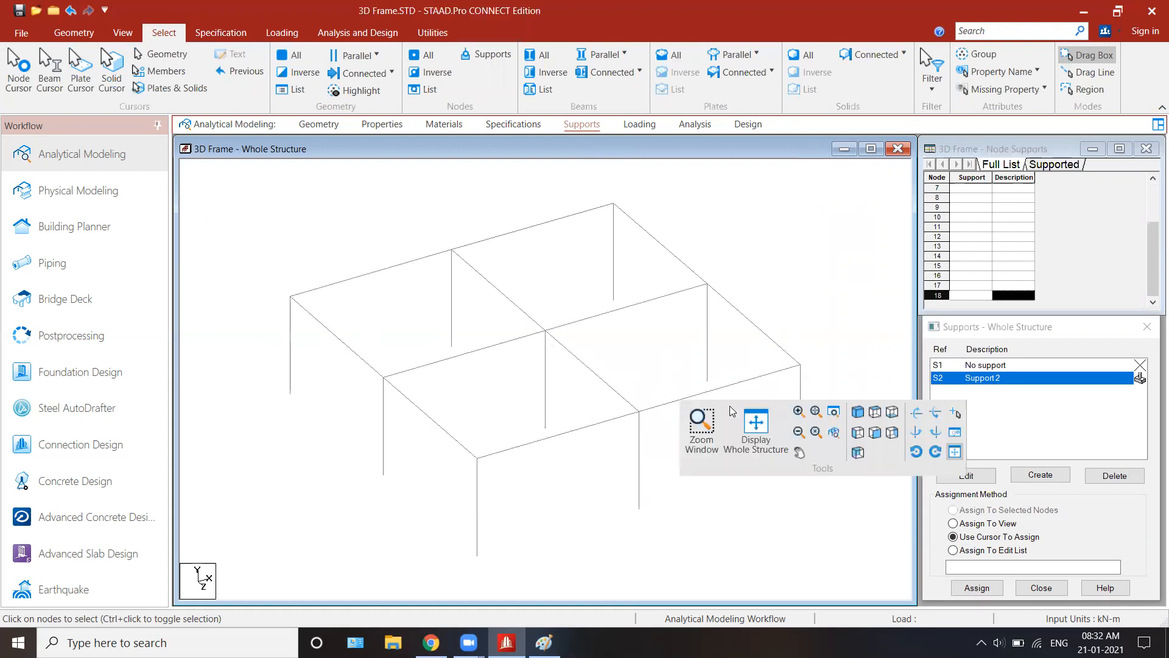
pyautogui.click(875, 432)
pyautogui.moveTo(211, 382); pyautogui.dragTo(857, 531)
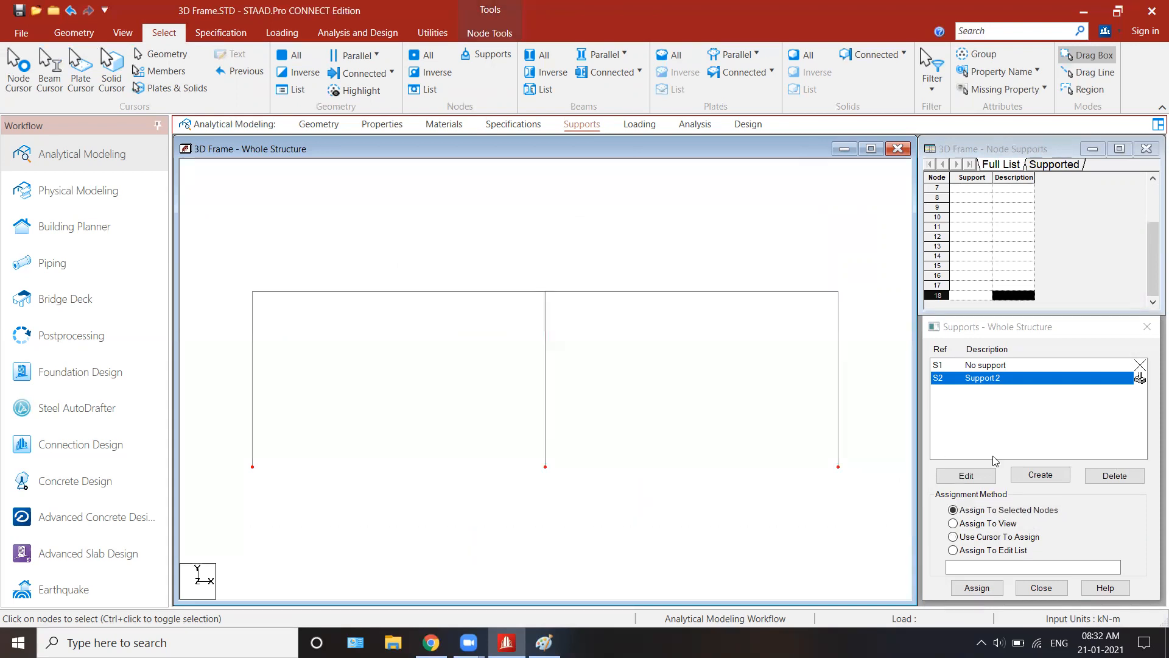
pyautogui.click(1002, 514)
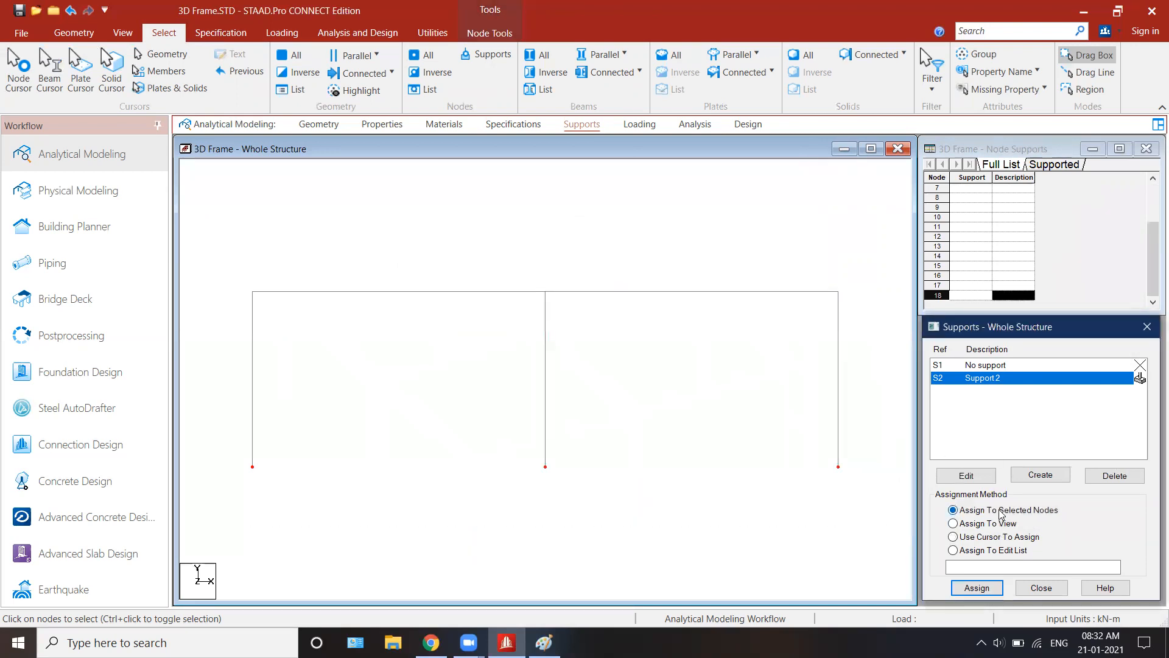
pyautogui.click(978, 588)
pyautogui.click(1043, 506)
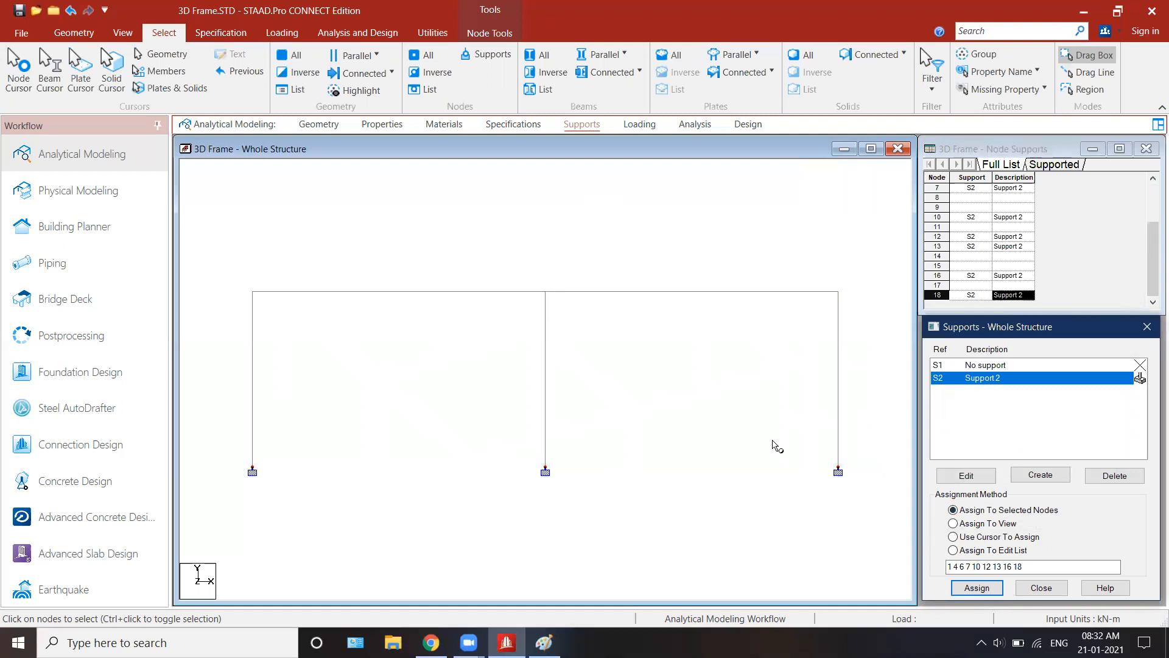
pyautogui.click(977, 588)
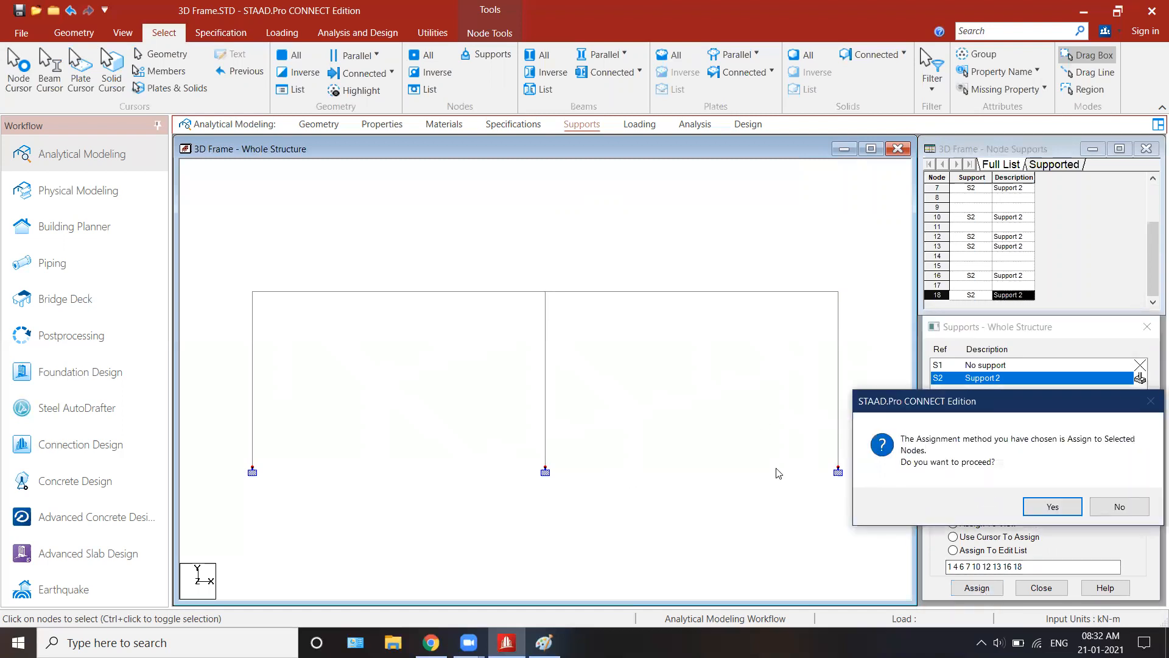
pyautogui.click(1125, 508)
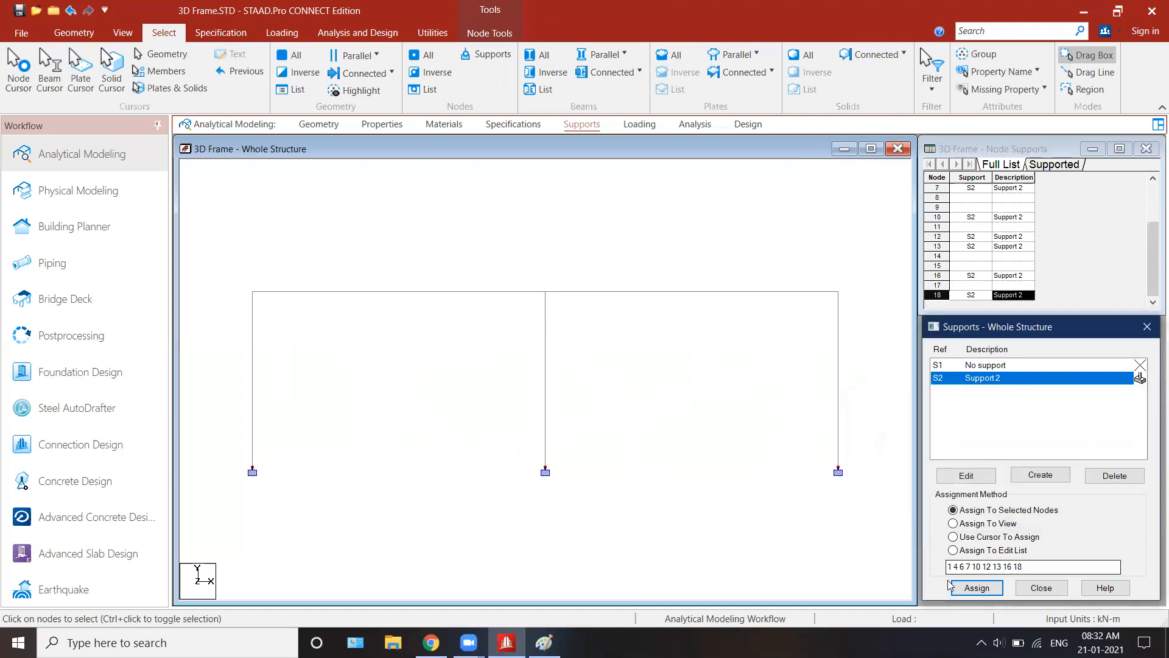
# Step: Show the frame in isometric view and add primary load case 1 titled DL with loading type Dead
pyautogui.click(640, 124)
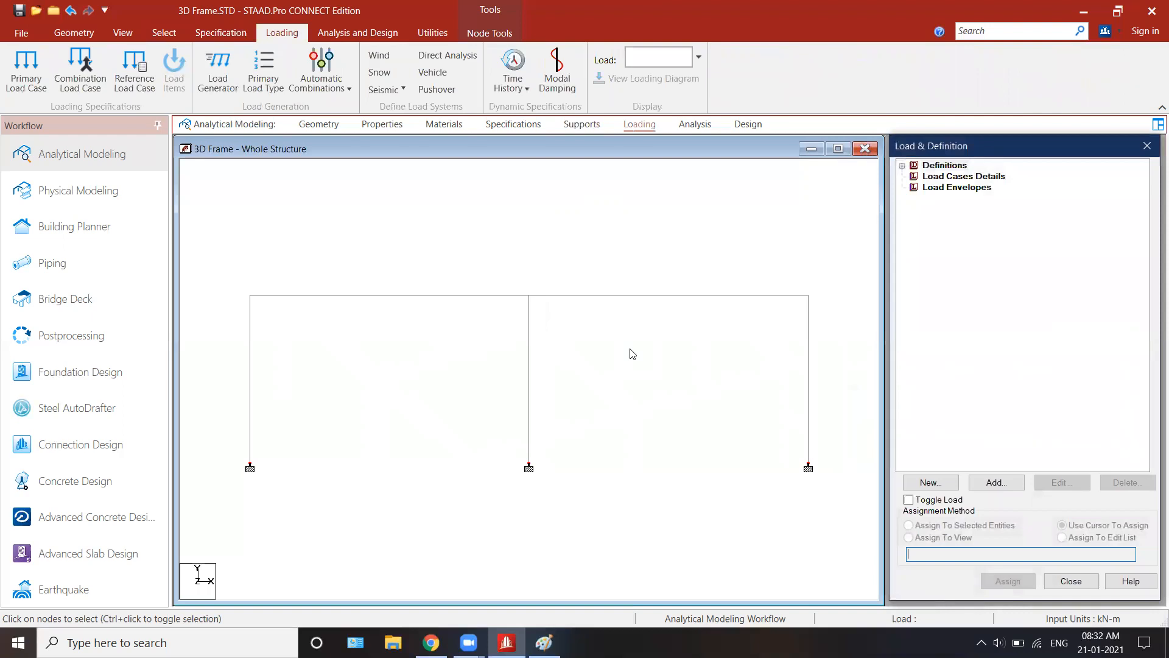
pyautogui.middleClick(631, 349)
pyautogui.click(814, 361)
pyautogui.click(708, 398)
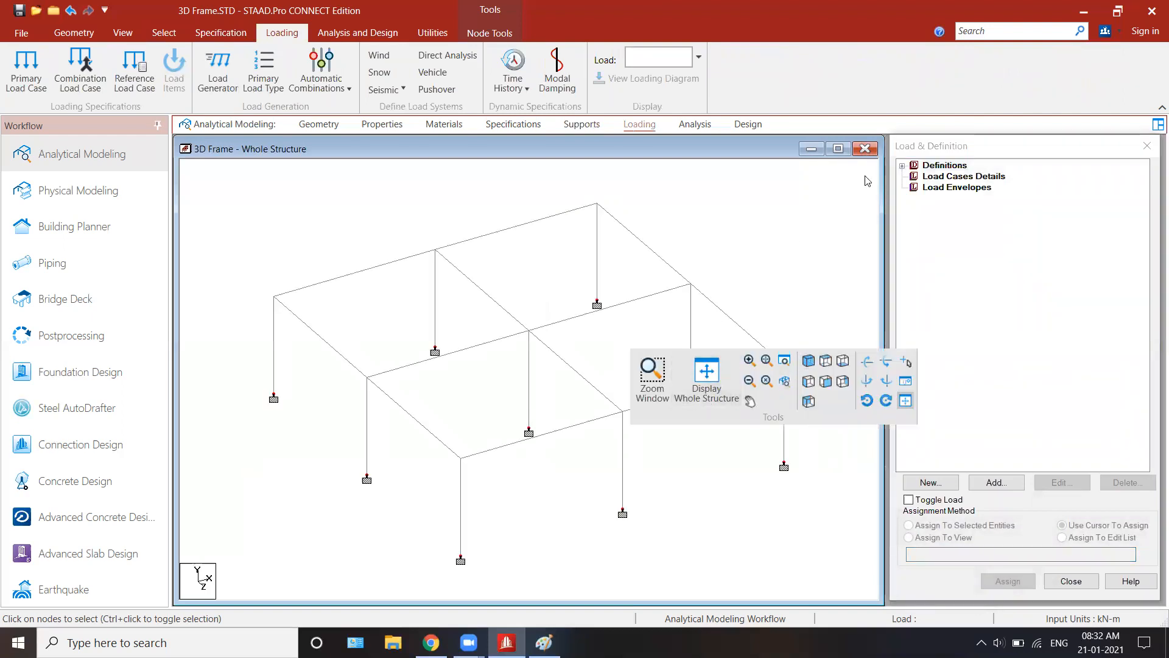
pyautogui.click(966, 177)
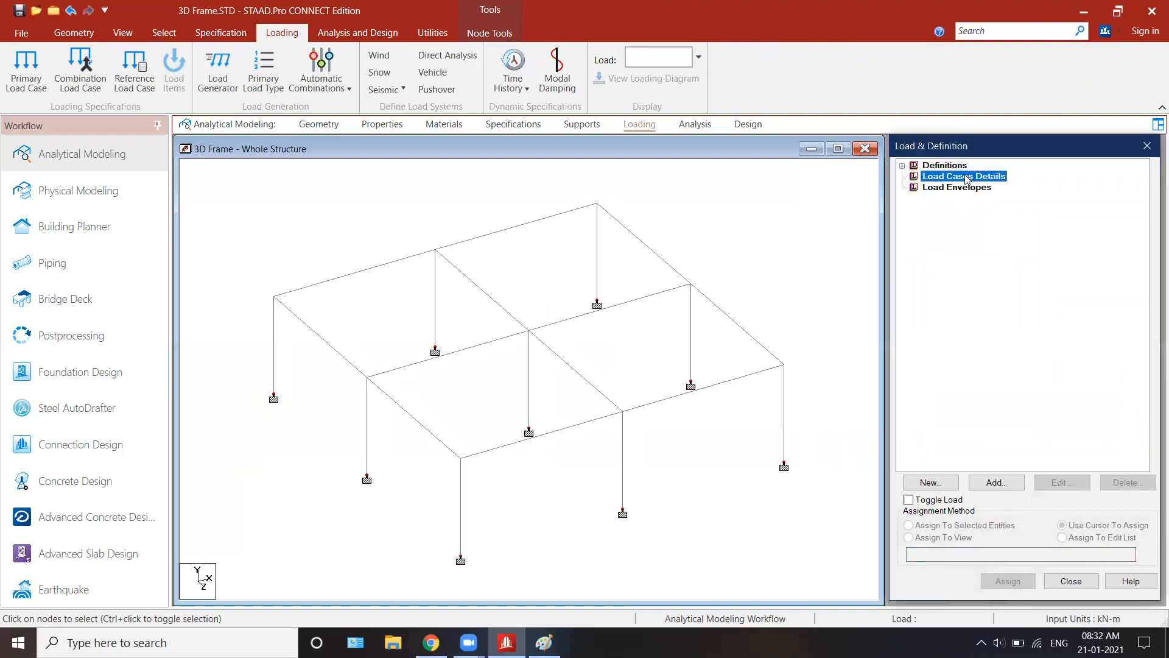
pyautogui.click(1022, 483)
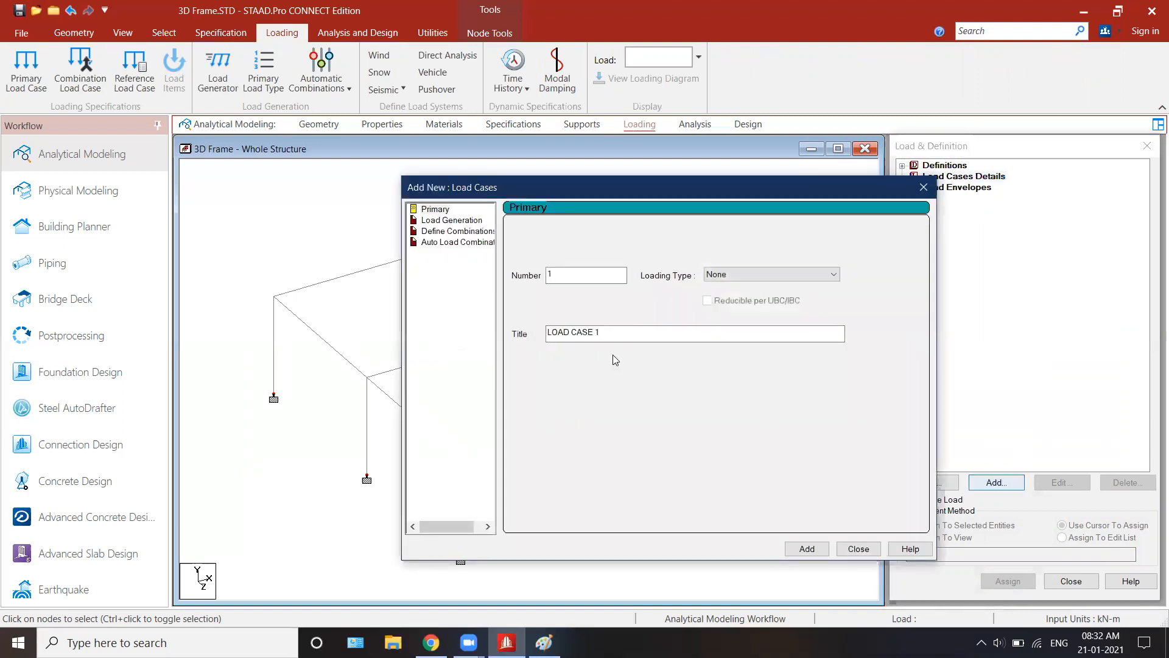
pyautogui.moveTo(623, 339); pyautogui.dragTo(467, 346)
pyautogui.write('DL')
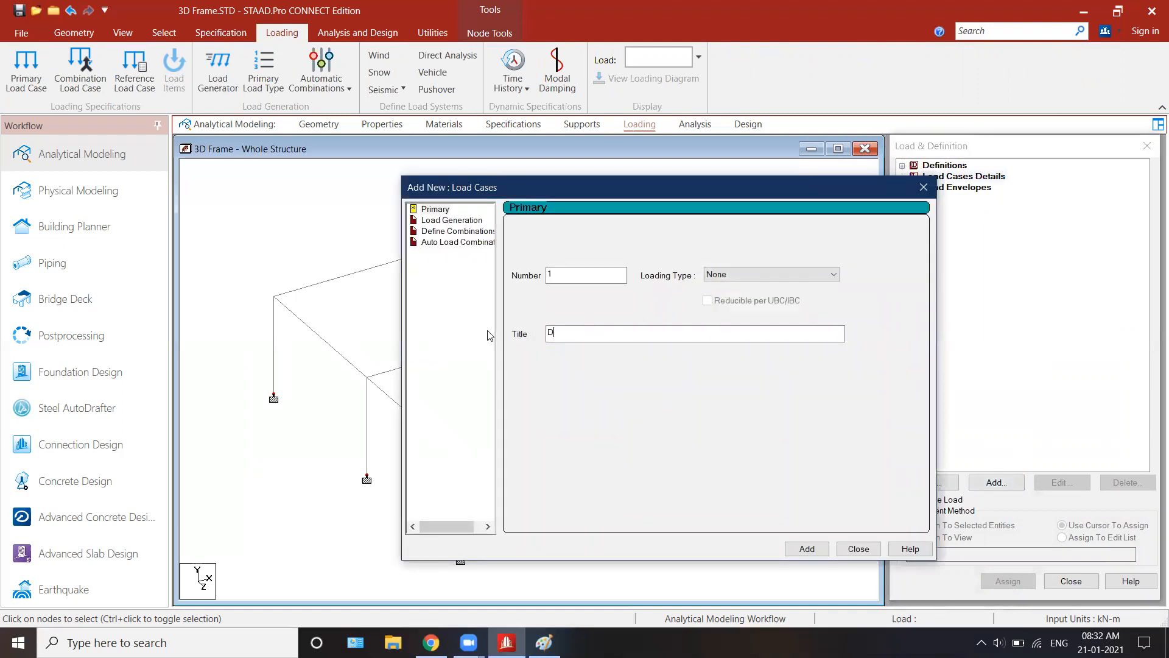
pyautogui.click(792, 274)
pyautogui.click(775, 298)
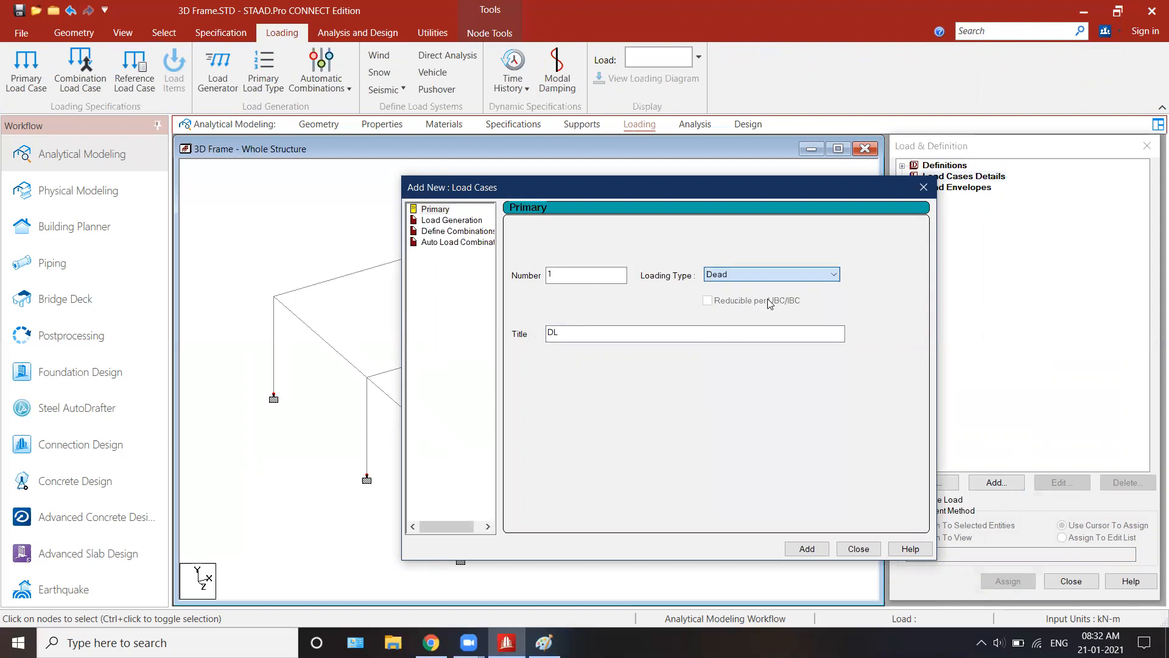
pyautogui.click(807, 549)
# Step: Add primary load case 2 titled LL with loading type Live and finish adding load cases
pyautogui.click(731, 276)
pyautogui.click(775, 298)
pyautogui.moveTo(603, 334); pyautogui.dragTo(483, 341)
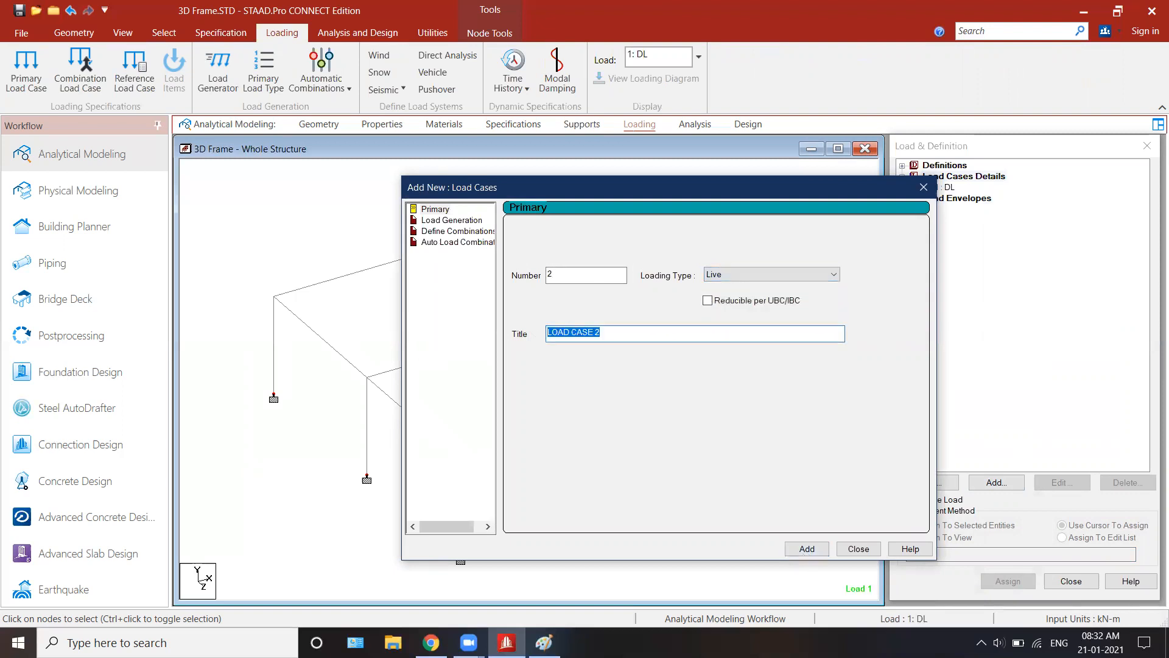
pyautogui.write('LL')
pyautogui.click(807, 548)
pyautogui.click(859, 549)
# Step: Add a selfweight load in the Y direction with factor -1 to the DL load case
pyautogui.click(945, 187)
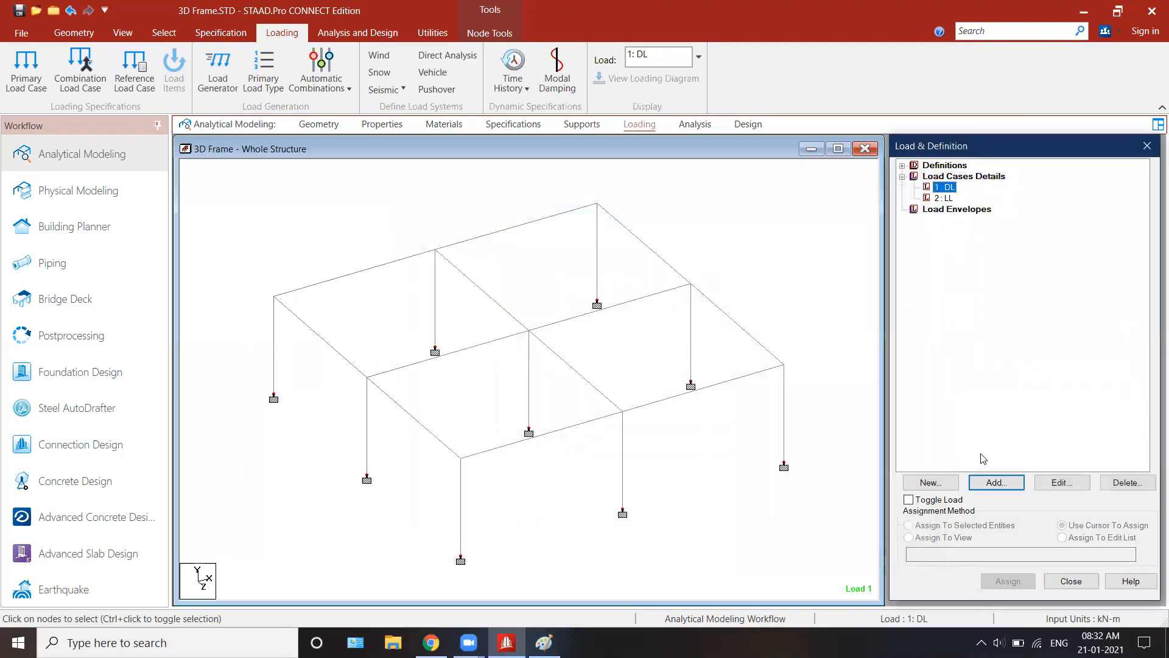
pyautogui.click(996, 484)
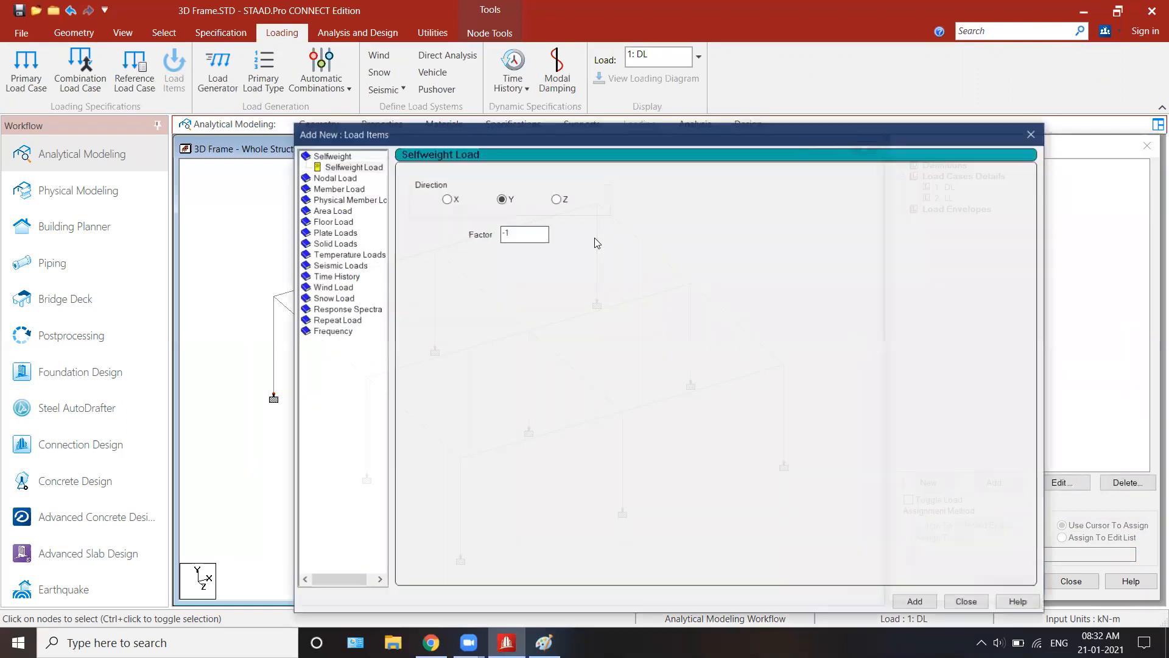
pyautogui.click(345, 168)
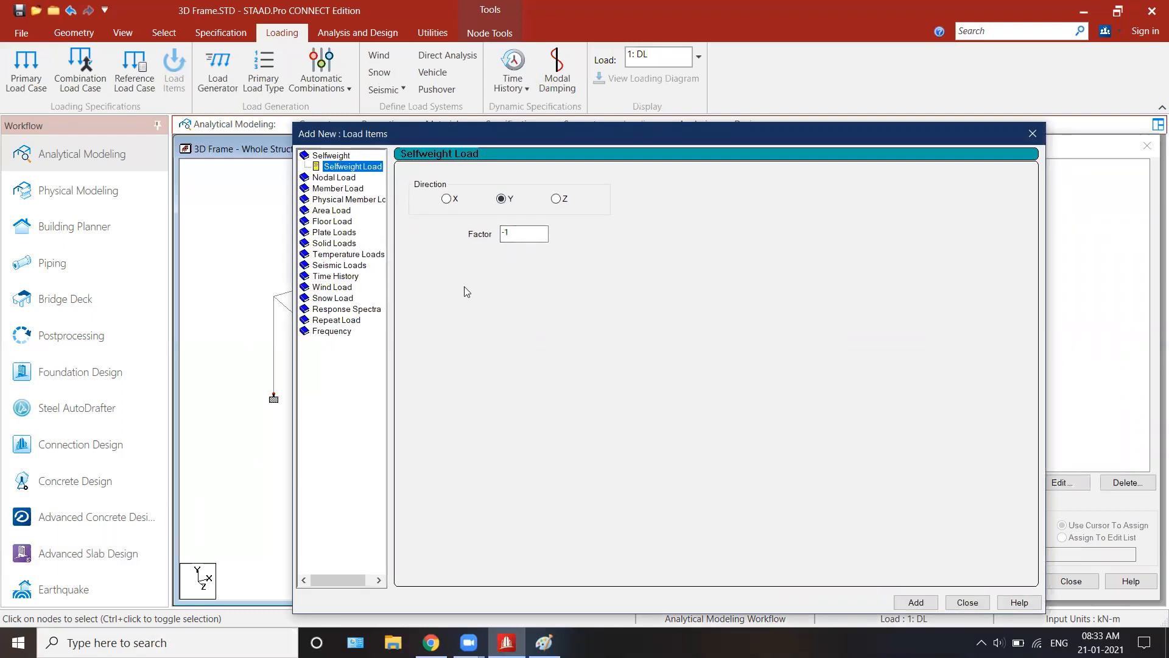
pyautogui.moveTo(530, 234); pyautogui.dragTo(401, 233)
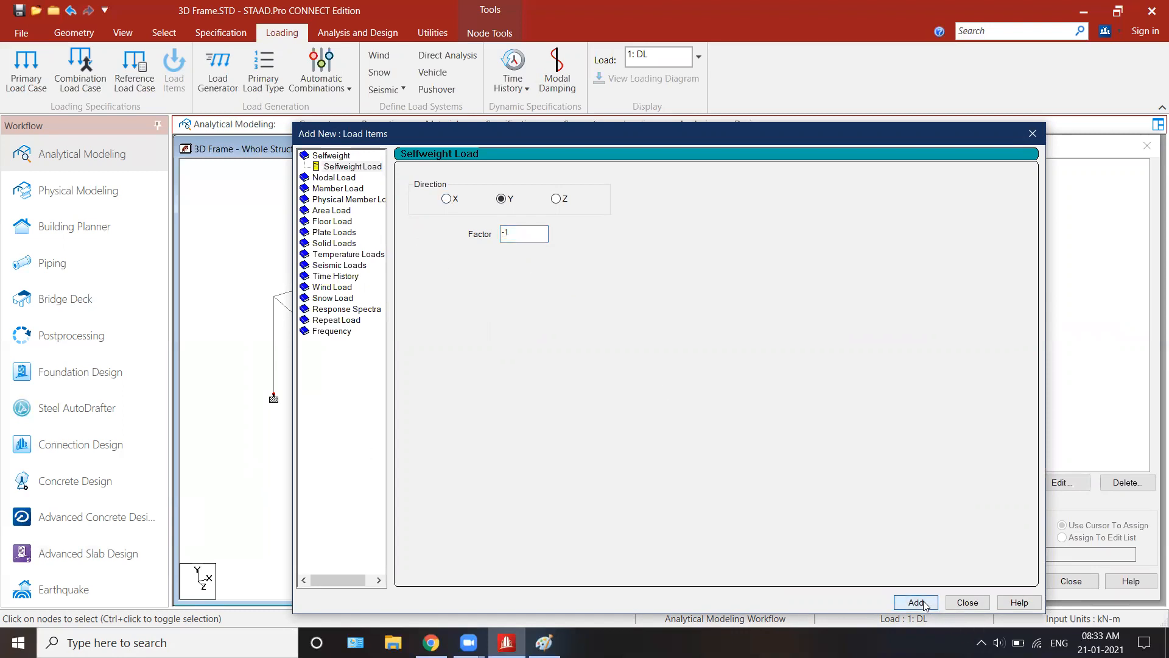
pyautogui.moveTo(532, 125); pyautogui.dragTo(297, 108)
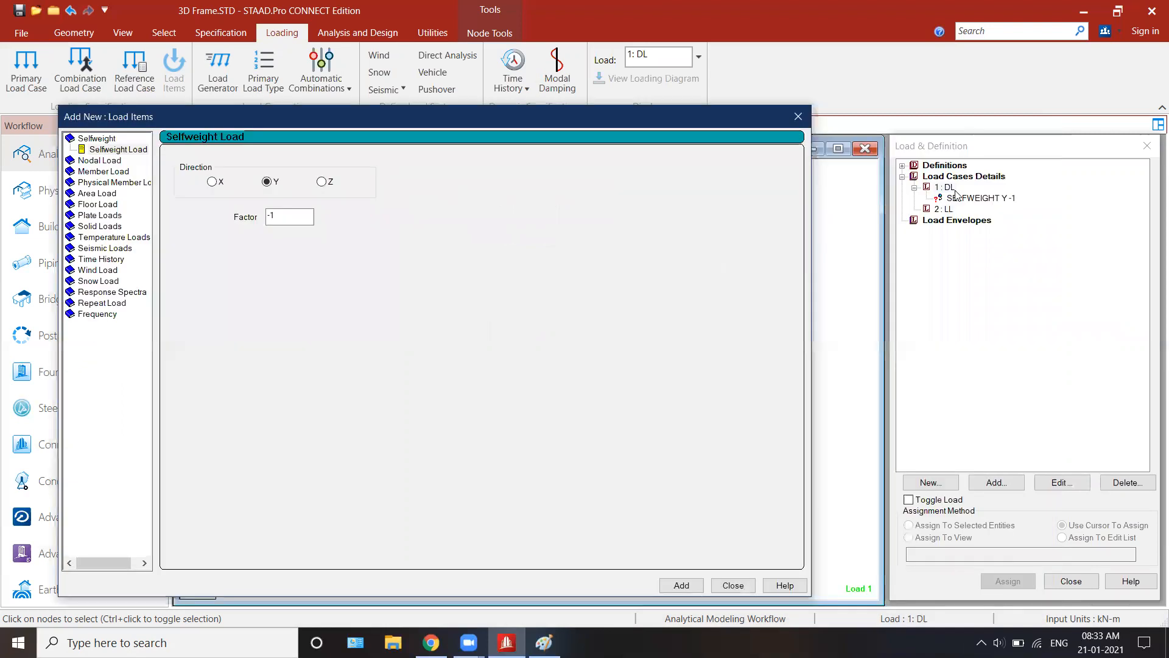
# Step: Add a uniform force member load of -10 kN/m in the GY direction to the DL load case
pyautogui.click(97, 171)
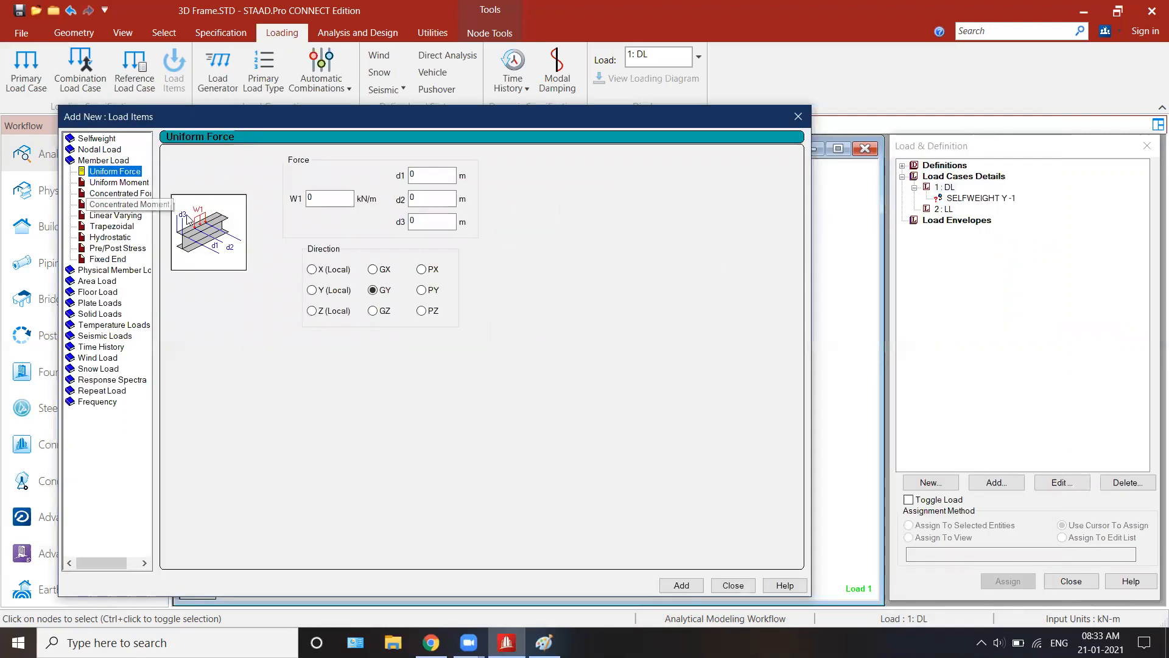
pyautogui.moveTo(321, 199); pyautogui.dragTo(242, 199)
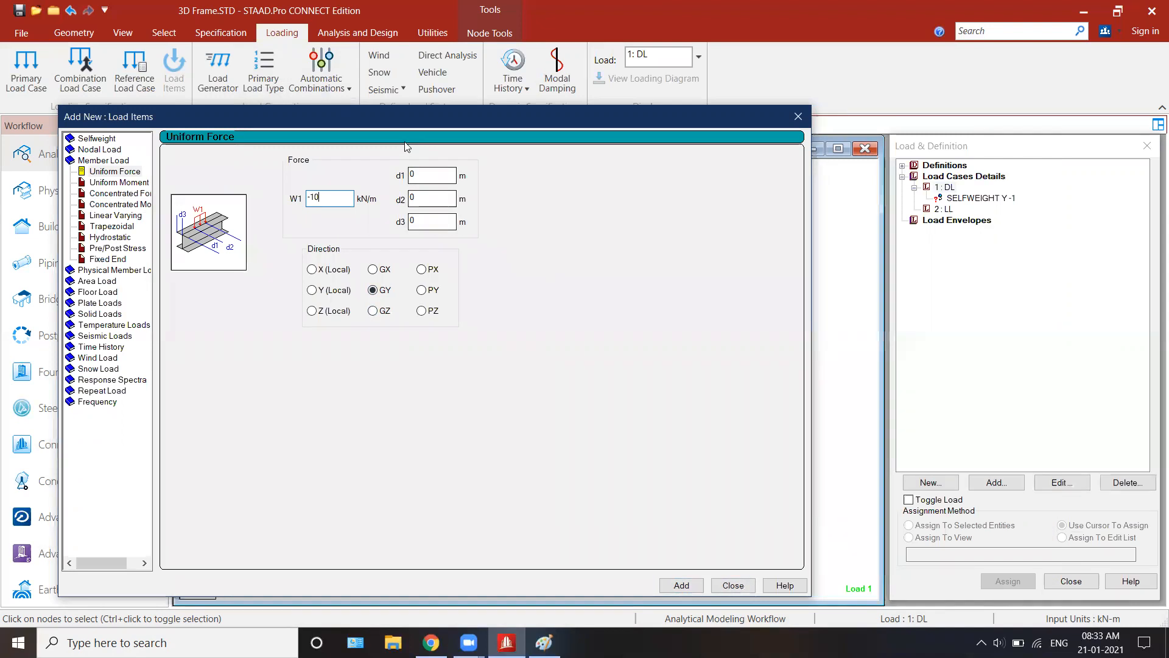
pyautogui.click(682, 585)
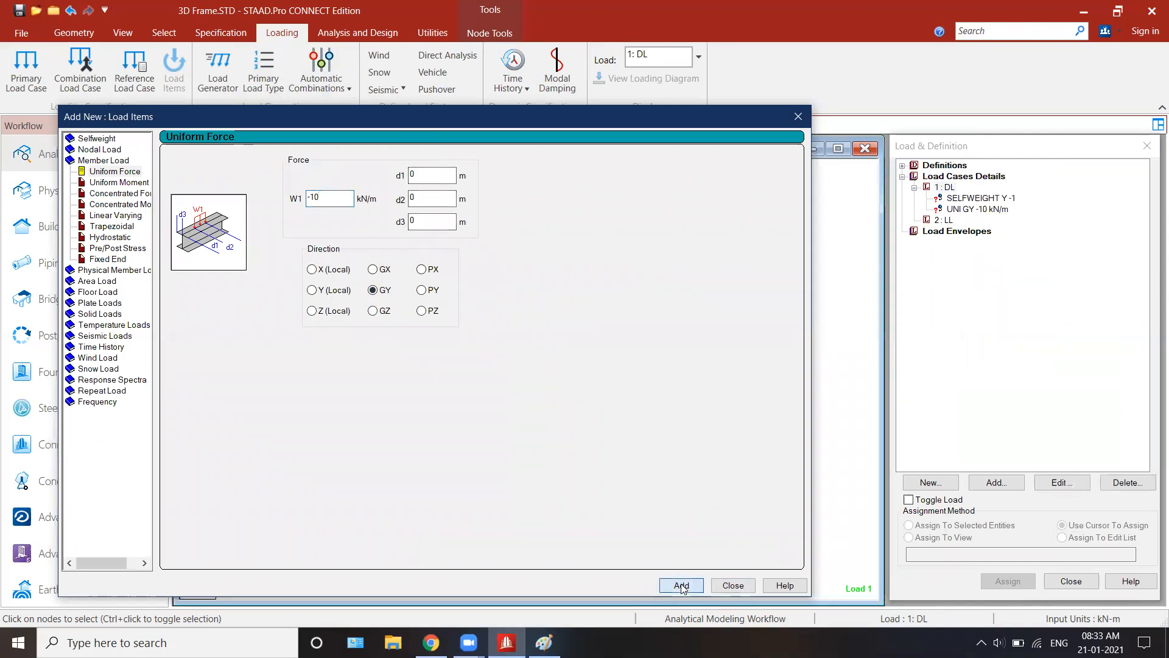
pyautogui.click(733, 585)
# Step: Assign the selfweight load to the entire structure using Assign To View
pyautogui.click(946, 220)
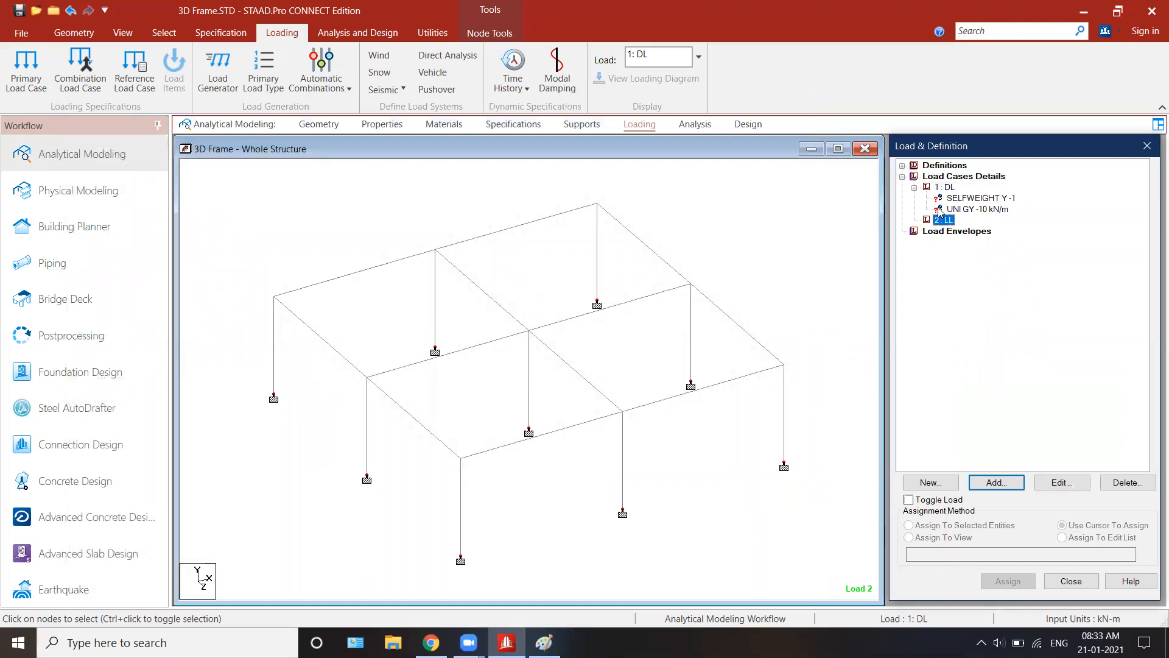
pyautogui.click(963, 199)
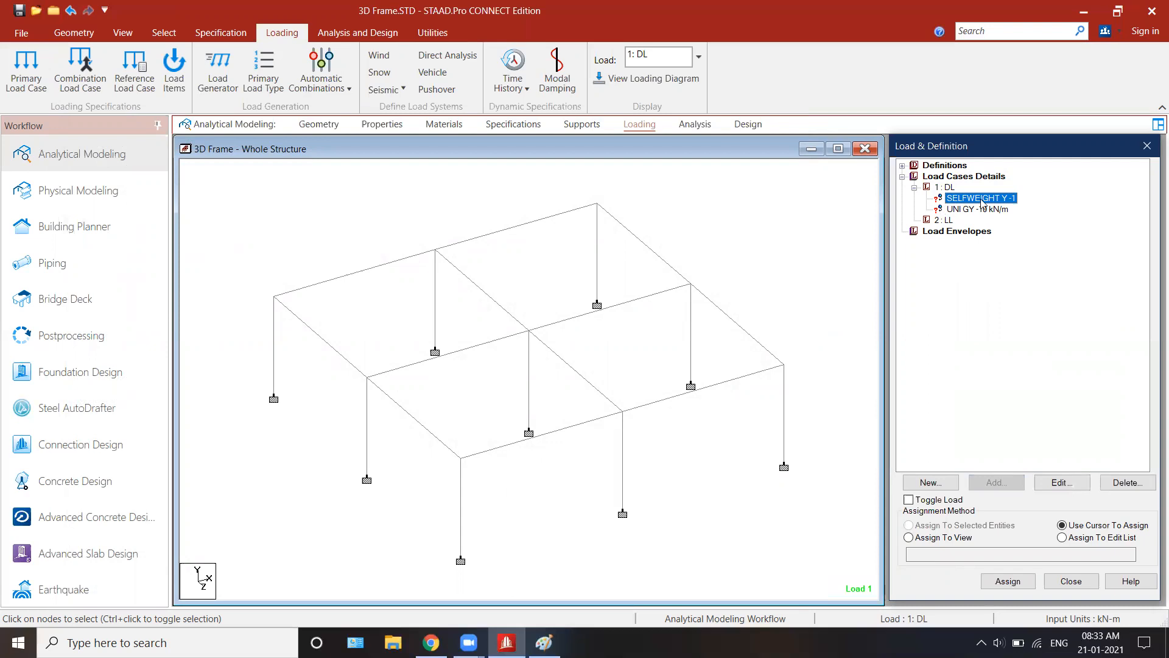
pyautogui.click(910, 537)
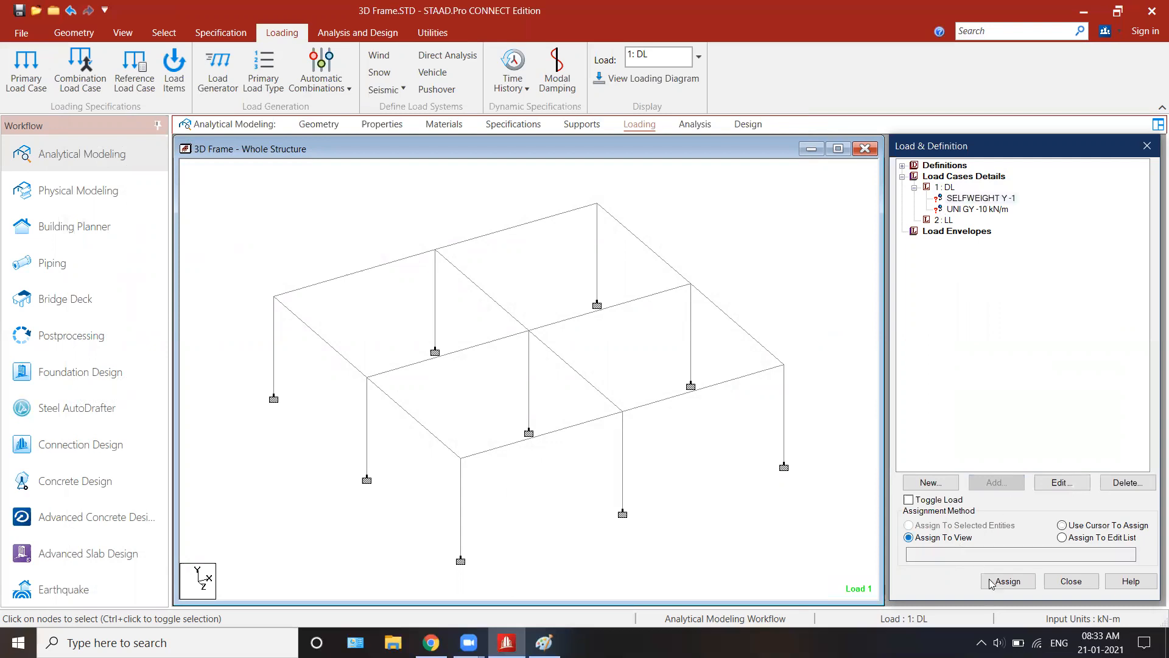
pyautogui.click(1008, 581)
pyautogui.click(1037, 415)
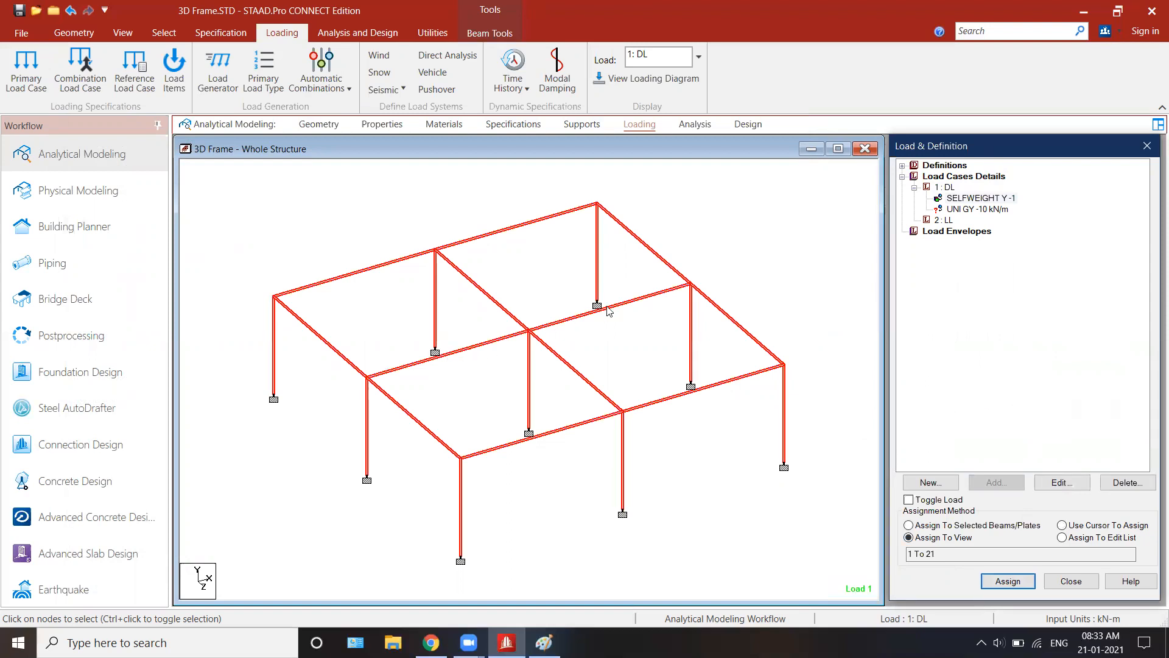
# Step: Clear the current member selection and select all the horizontal roof beams of the frame, leaving out the columns
pyautogui.click(972, 210)
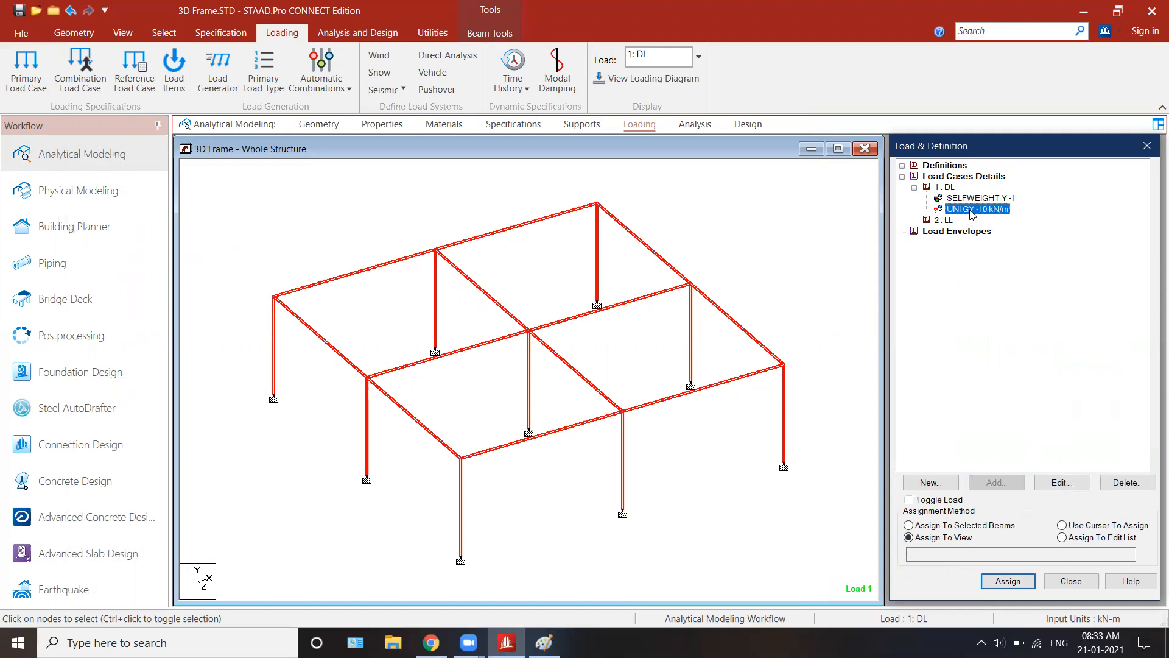
pyautogui.click(614, 300)
pyautogui.click(381, 266)
pyautogui.keyDown('ctrl'); pyautogui.click(472, 239); pyautogui.keyUp('ctrl')
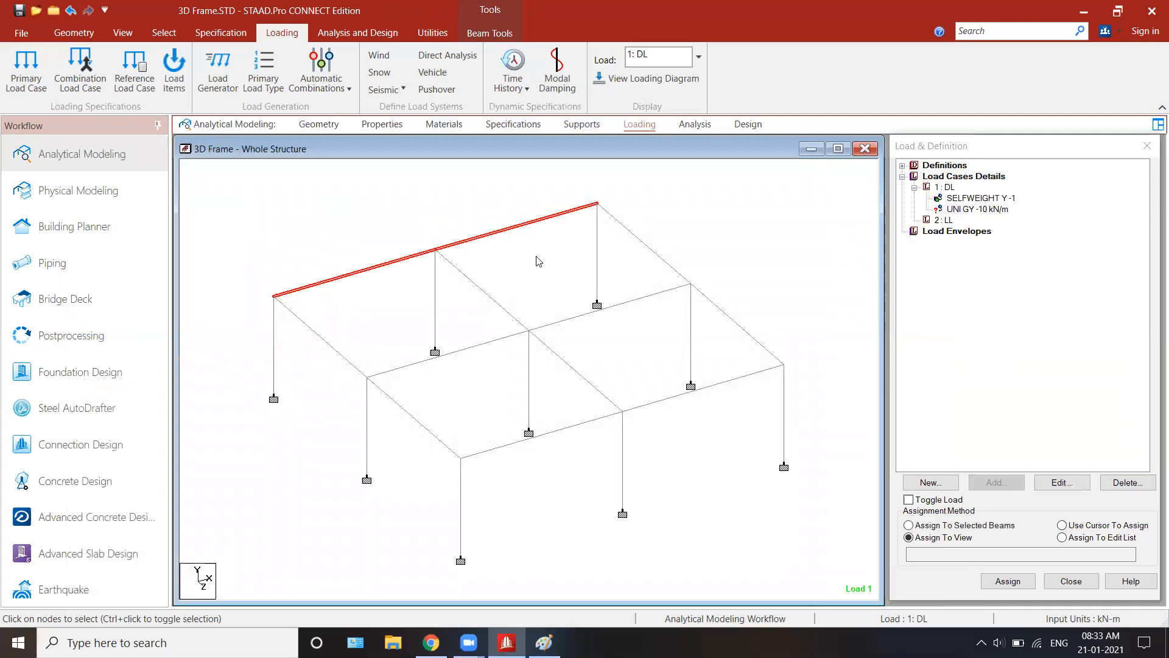
pyautogui.keyDown('ctrl'); pyautogui.click(631, 232); pyautogui.keyUp('ctrl')
pyautogui.keyDown('ctrl'); pyautogui.click(726, 317); pyautogui.keyUp('ctrl')
pyautogui.keyDown('ctrl'); pyautogui.click(730, 379); pyautogui.keyUp('ctrl')
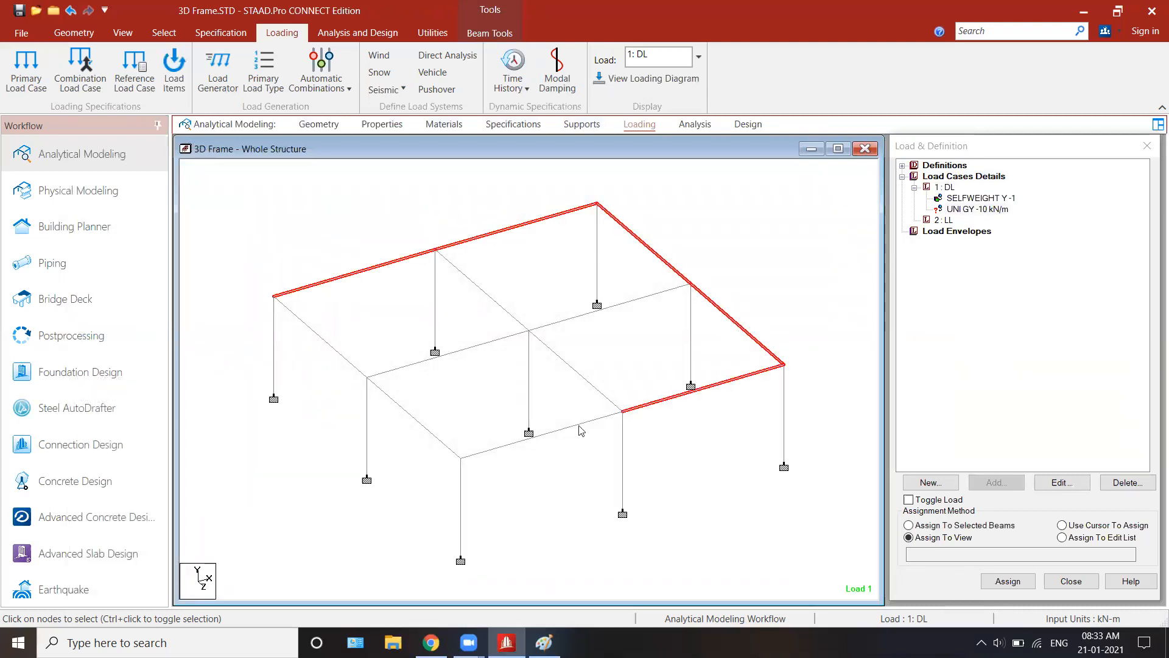
pyautogui.keyDown('ctrl'); pyautogui.click(576, 425); pyautogui.keyUp('ctrl')
pyautogui.keyDown('ctrl'); pyautogui.click(581, 376); pyautogui.keyUp('ctrl')
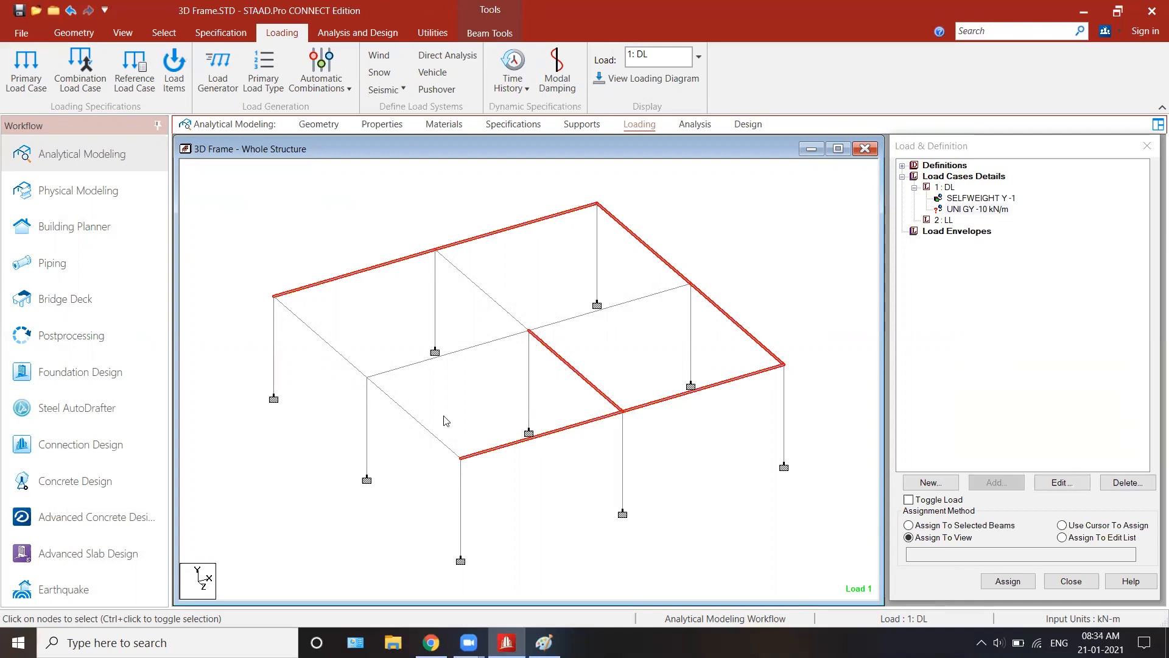
pyautogui.keyDown('ctrl'); pyautogui.click(420, 425); pyautogui.keyUp('ctrl')
pyautogui.keyDown('ctrl'); pyautogui.click(354, 367); pyautogui.keyUp('ctrl')
pyautogui.keyDown('ctrl'); pyautogui.click(412, 366); pyautogui.keyUp('ctrl')
pyautogui.keyDown('ctrl'); pyautogui.click(483, 290); pyautogui.keyUp('ctrl')
pyautogui.keyDown('ctrl'); pyautogui.click(559, 323); pyautogui.keyUp('ctrl')
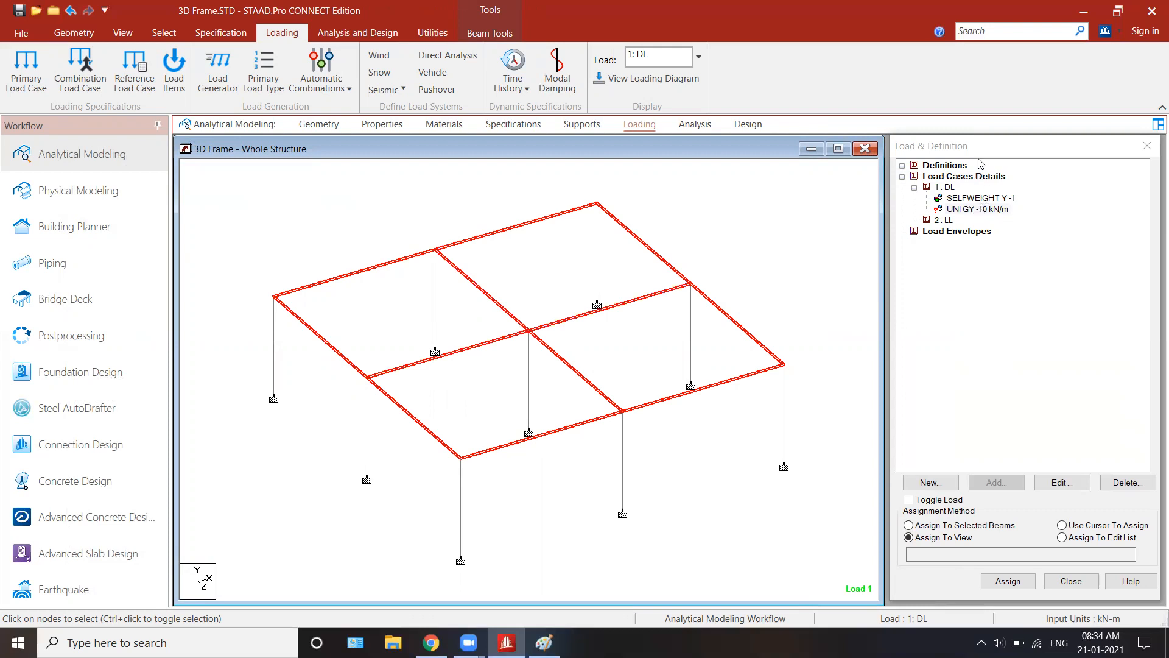
# Step: Assign the UNI GY -10 kN/m load to the roof beams using Assign To Selected Beams
pyautogui.click(965, 209)
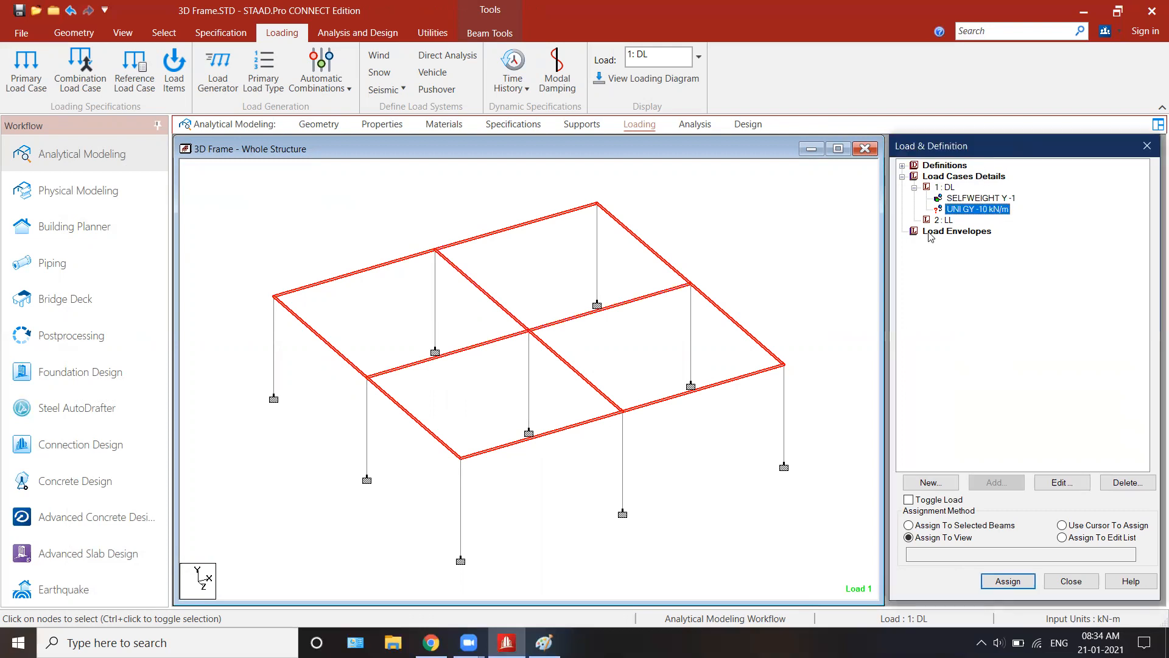
pyautogui.click(959, 527)
pyautogui.click(1008, 582)
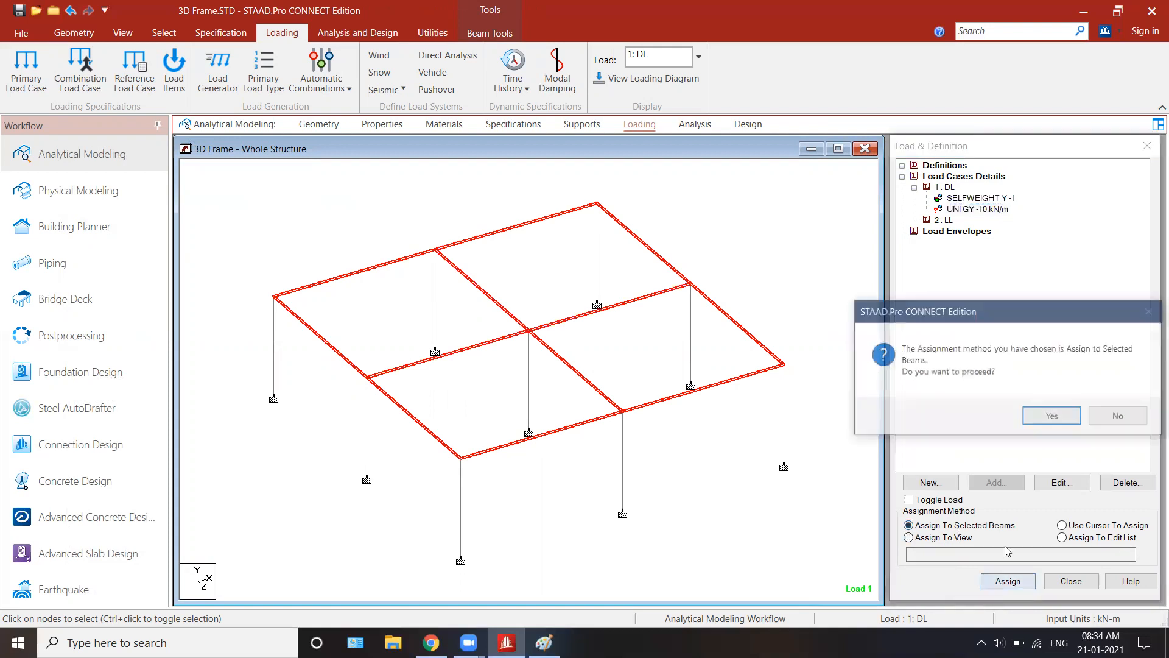
pyautogui.click(1054, 414)
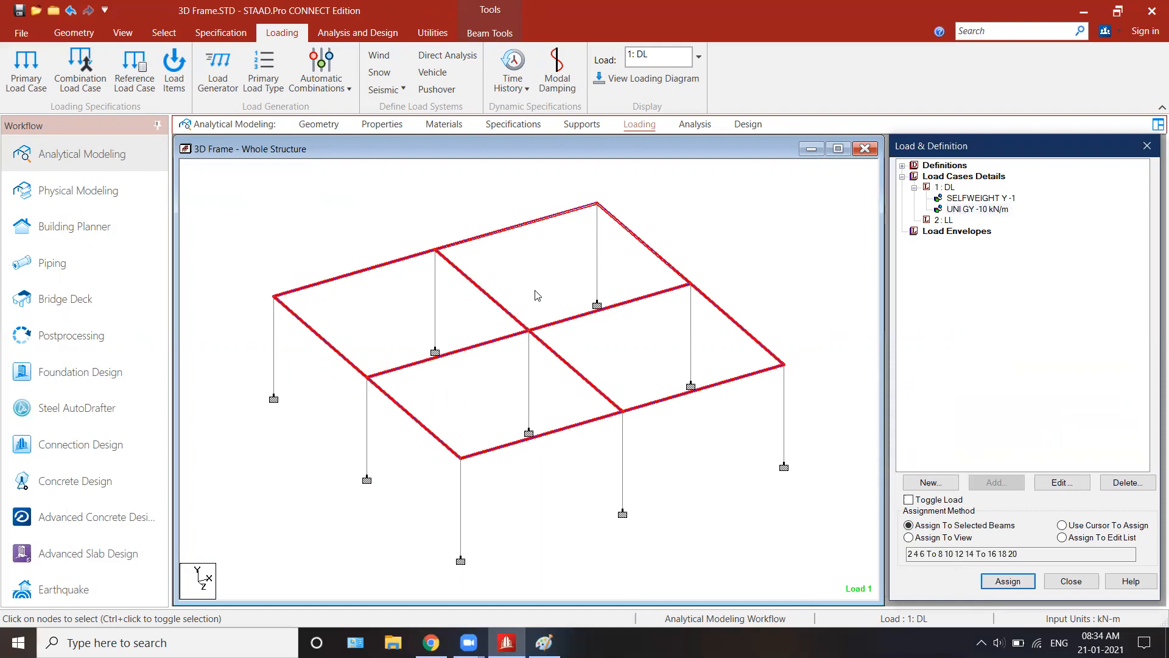
# Step: Change the assigned uniform force W1 to -9 kN/m and restore it to -10 kN/m
pyautogui.click(980, 210)
pyautogui.click(1058, 483)
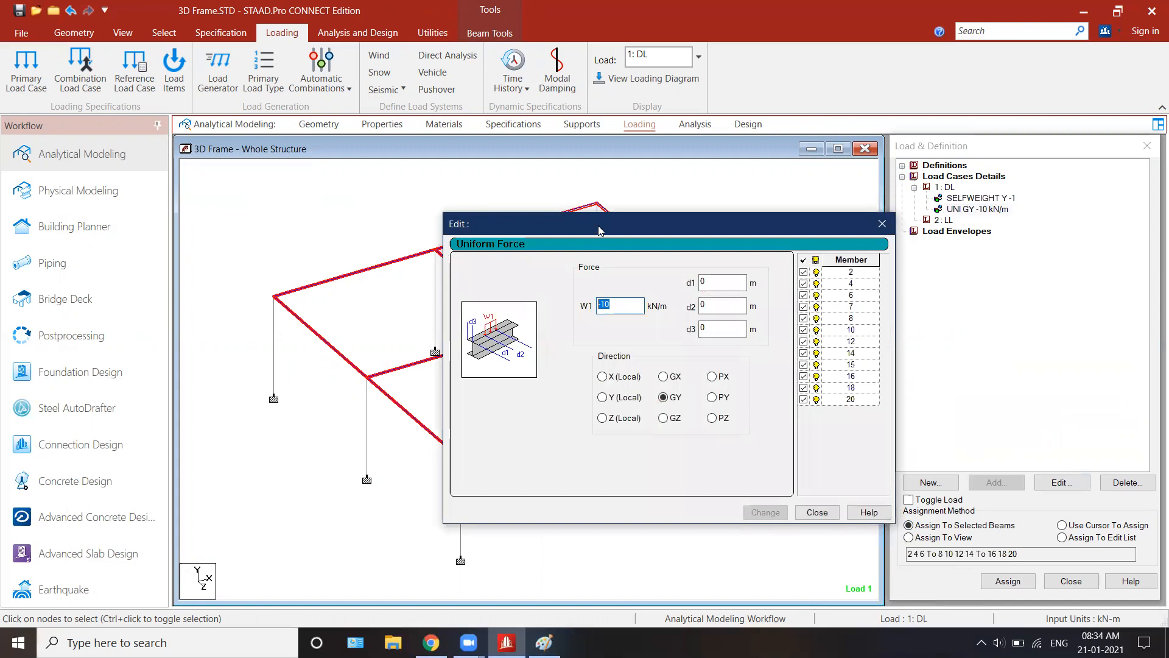
pyautogui.moveTo(600, 230); pyautogui.dragTo(768, 203)
pyautogui.write('-9')
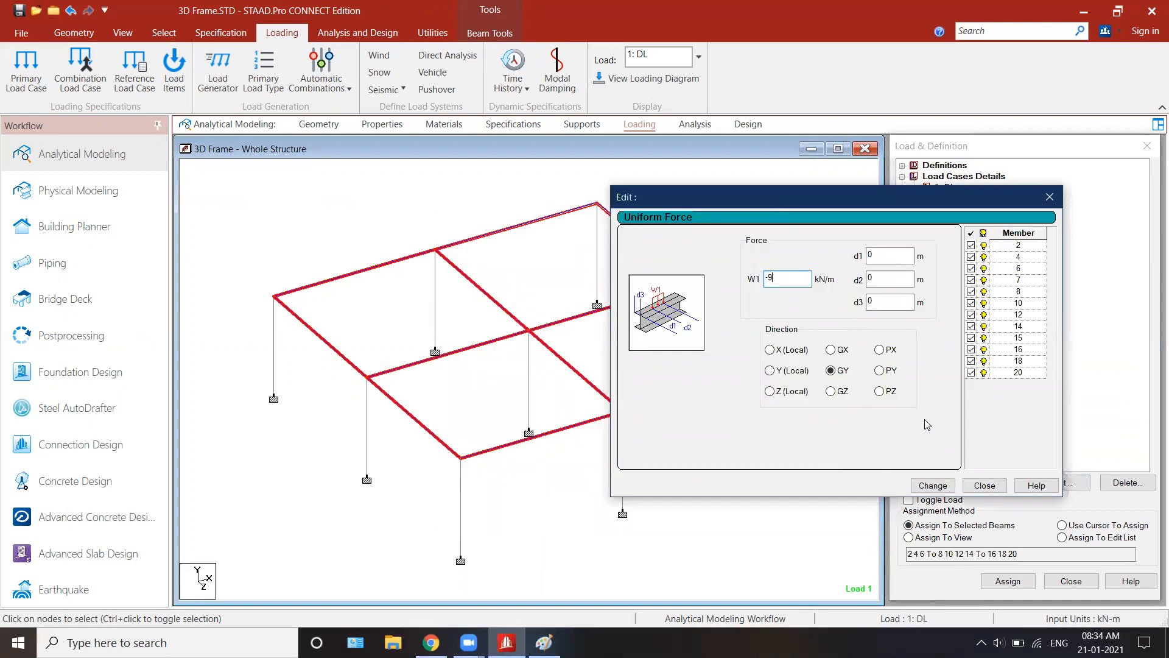
pyautogui.click(933, 485)
pyautogui.doubleClick(810, 273)
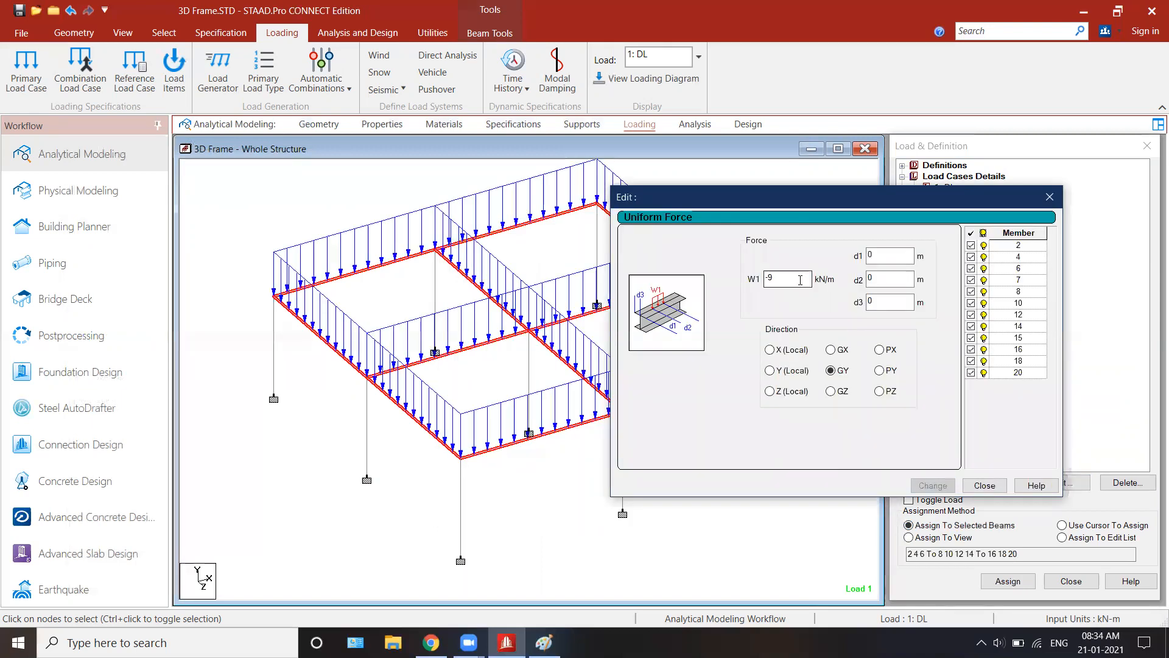
pyautogui.write('-')
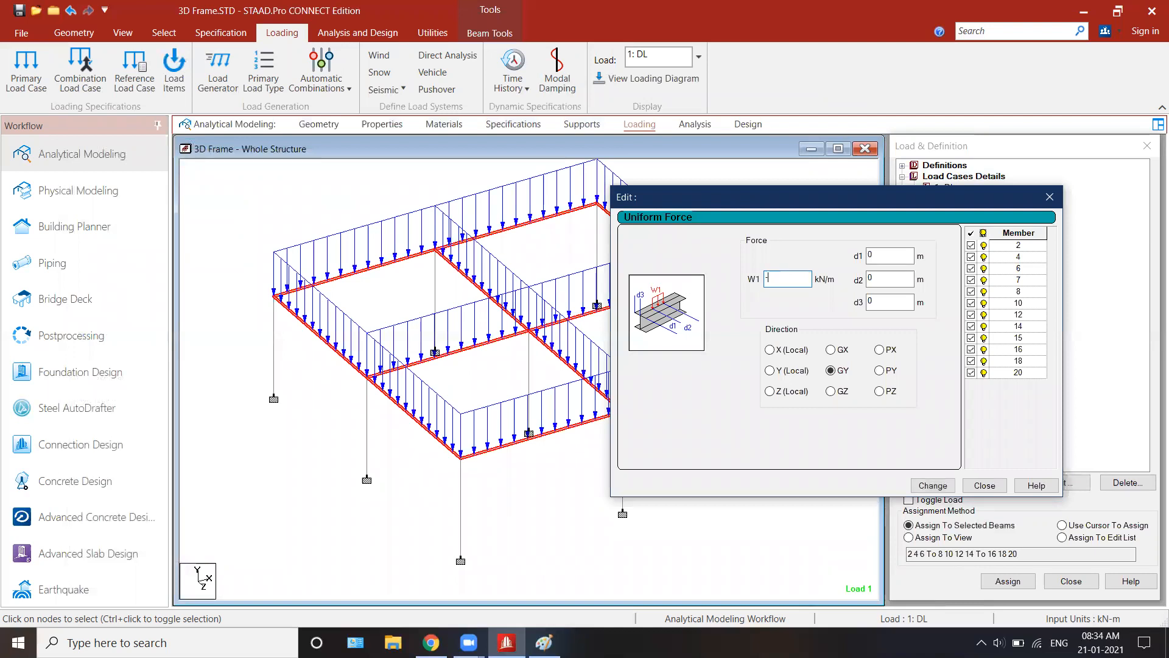
pyautogui.click(924, 488)
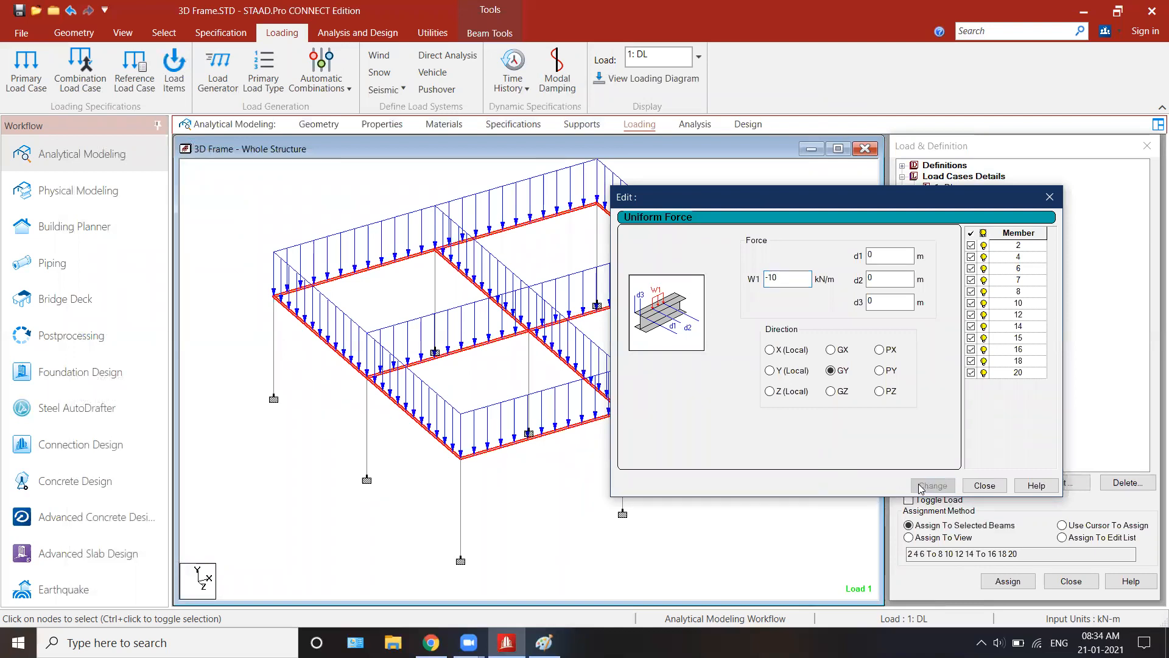
pyautogui.click(984, 486)
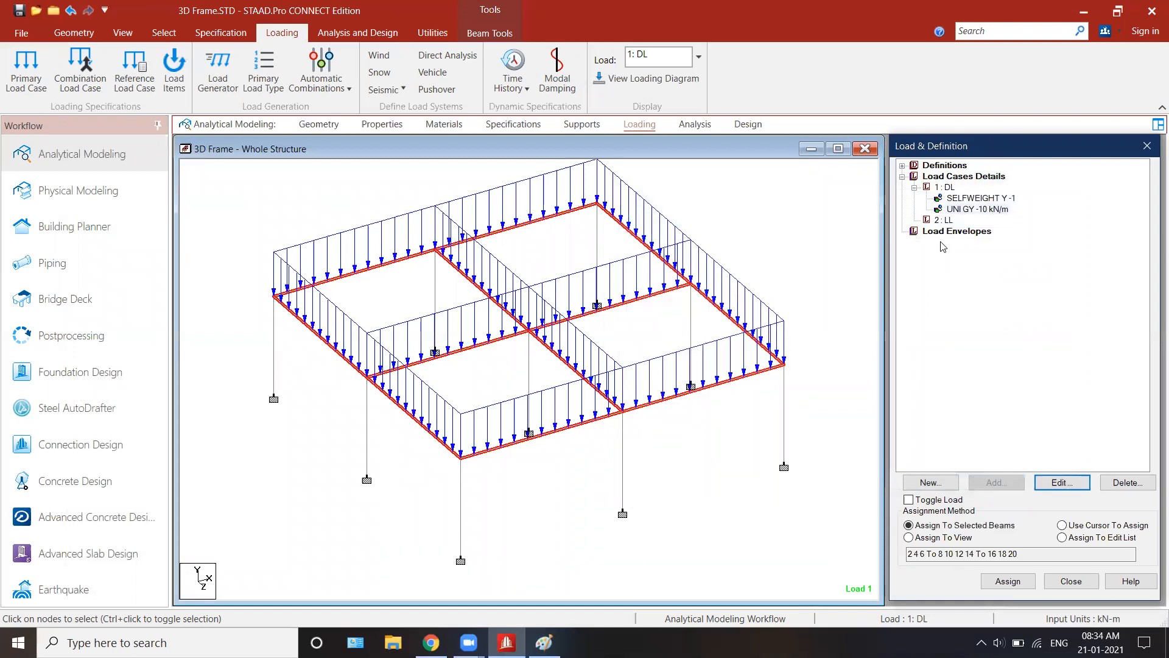
# Step: Select the UNI GY load under the DL case and clear the beam selection in the model
pyautogui.click(967, 210)
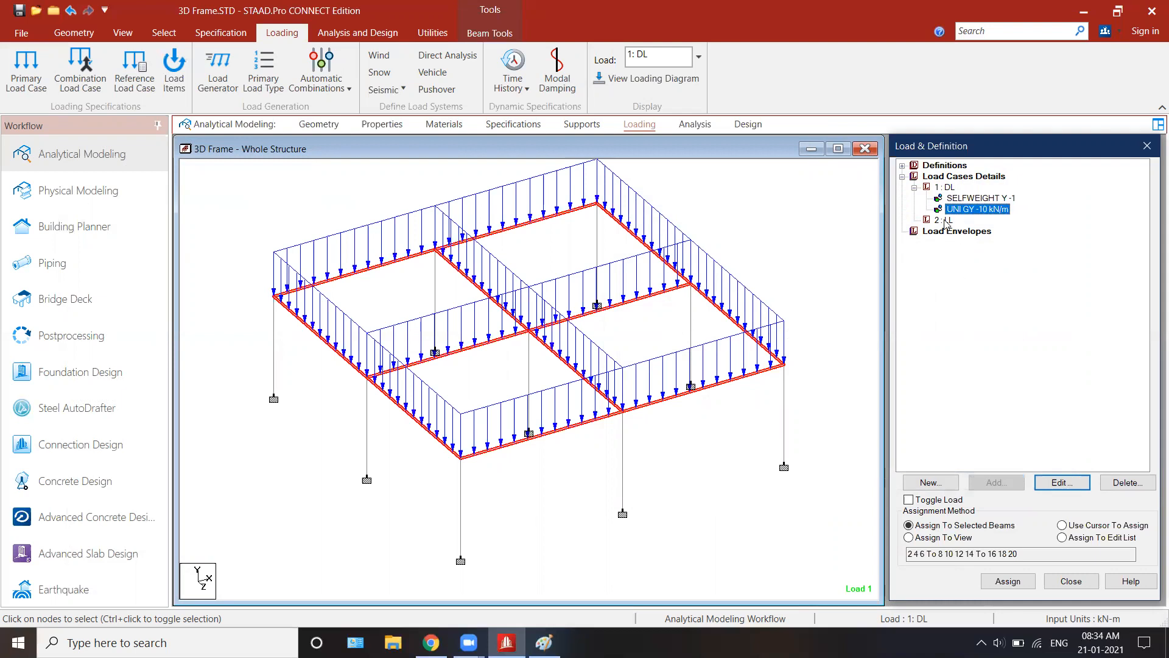
pyautogui.click(840, 280)
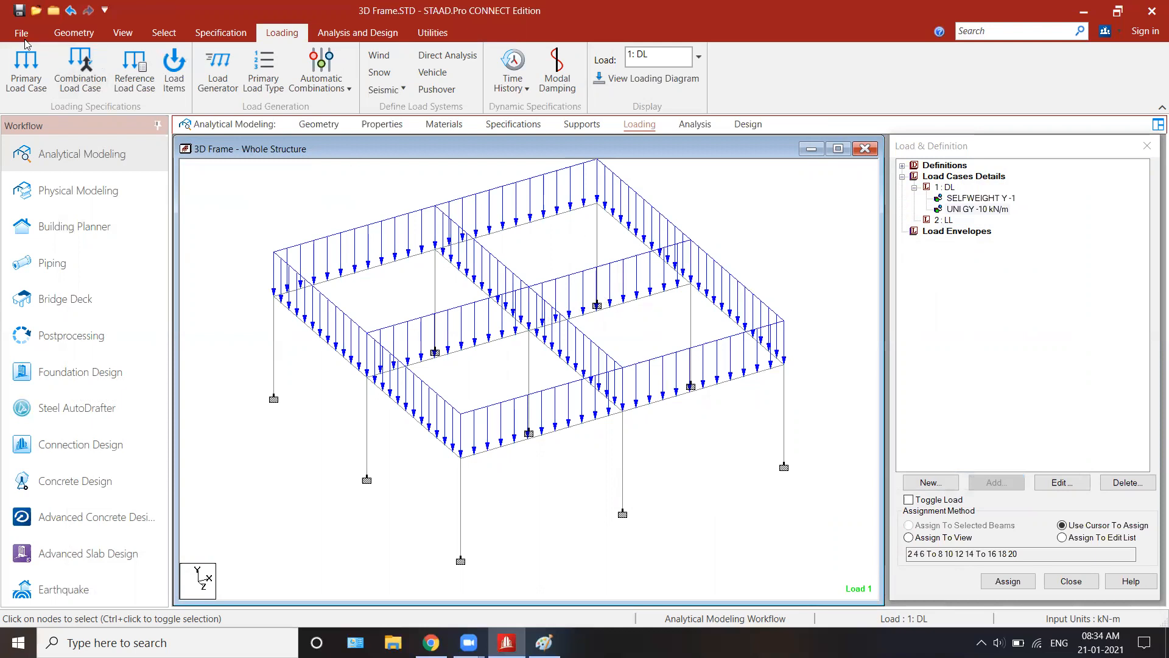
# Step: Add a quad plate covering the whole roof through the frame's four outer corner nodes
pyautogui.click(65, 39)
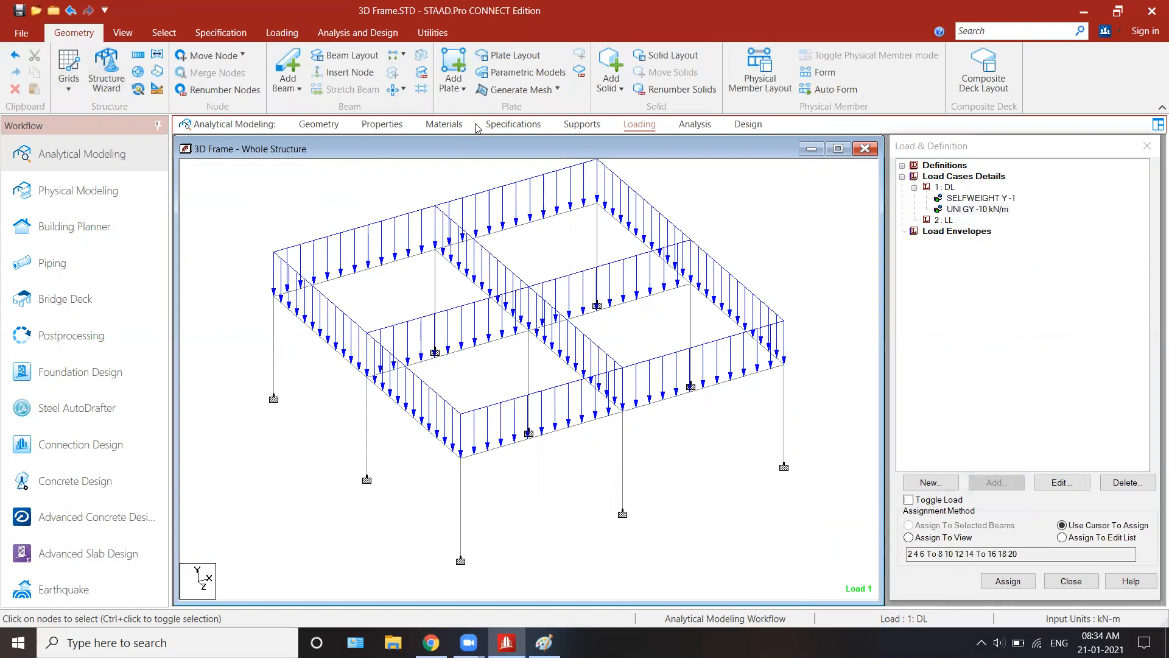
pyautogui.click(459, 88)
pyautogui.click(451, 65)
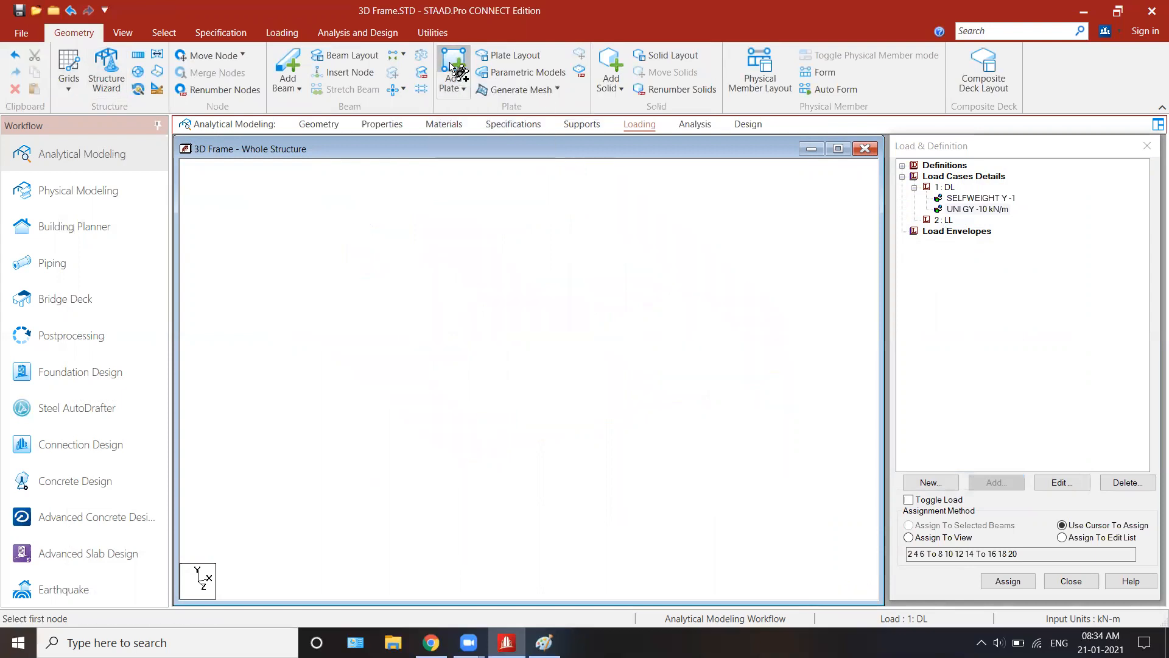
pyautogui.click(275, 295)
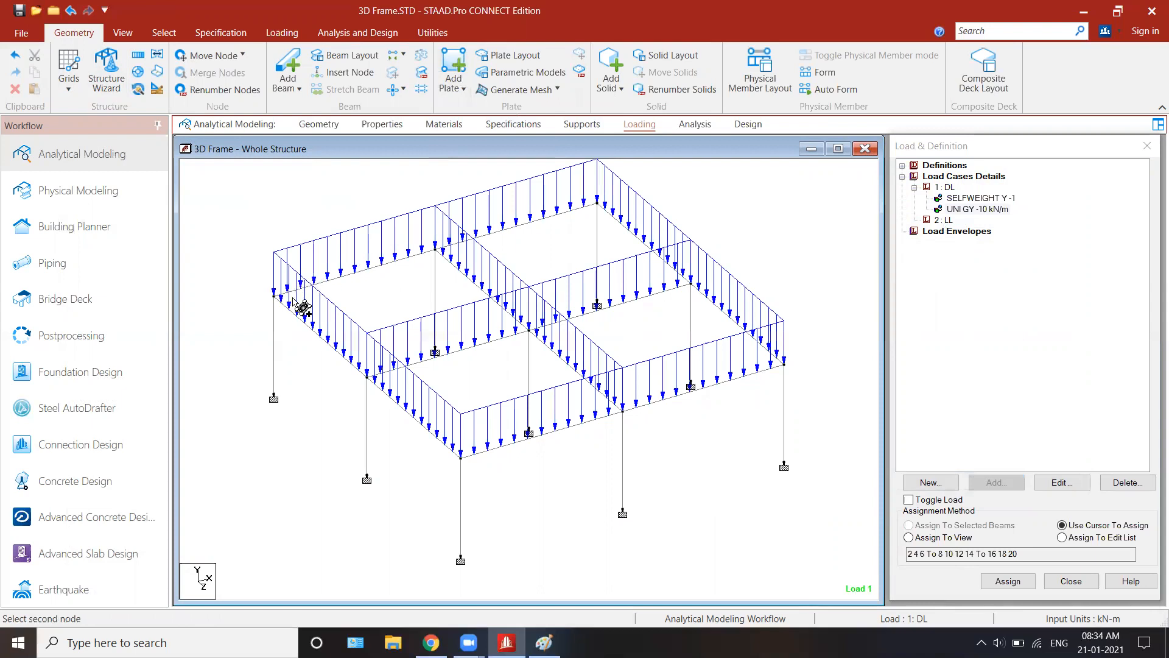
pyautogui.click(691, 283)
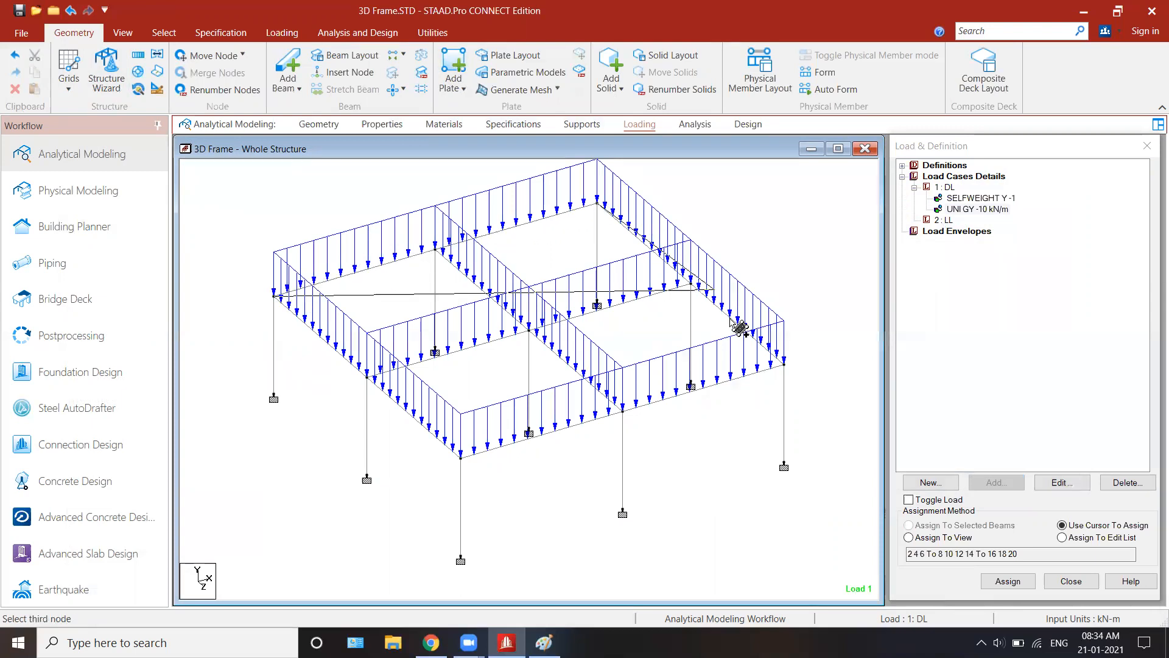
pyautogui.click(785, 365)
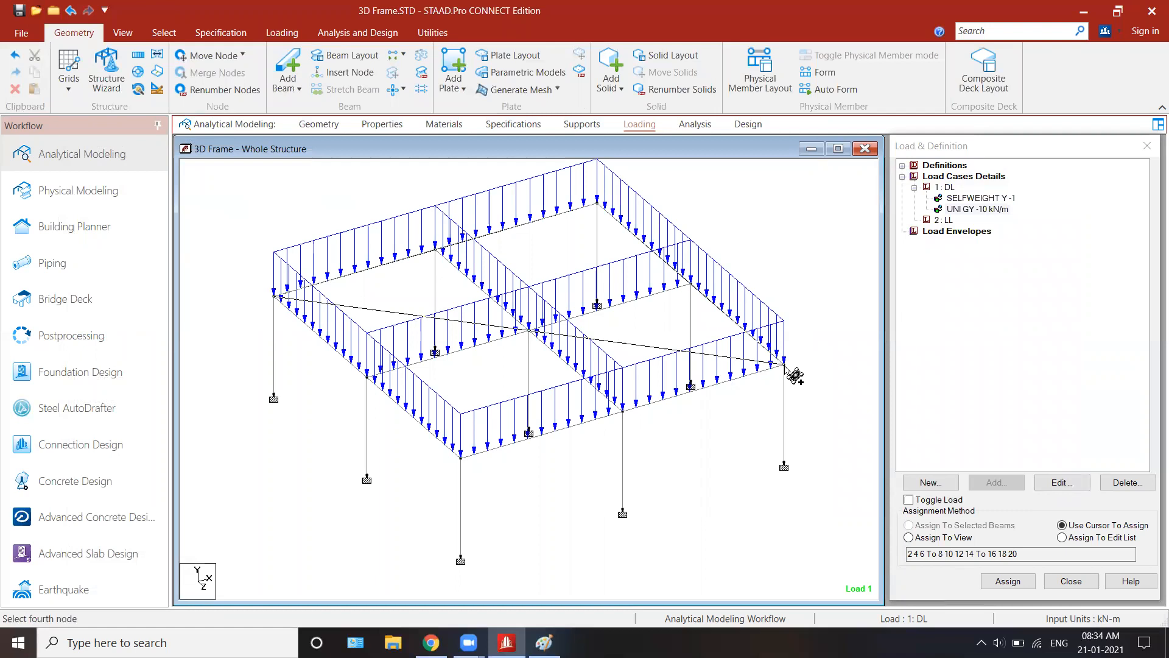
pyautogui.click(460, 454)
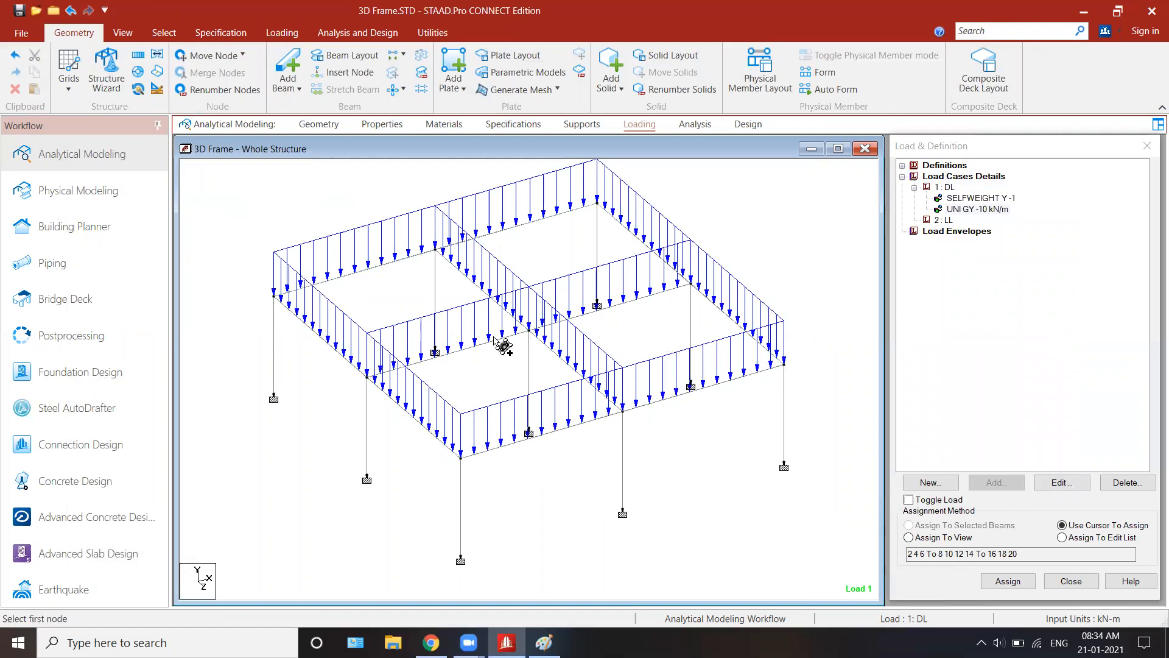
# Step: Select the roof plate using the Plate Cursor
pyautogui.click(163, 33)
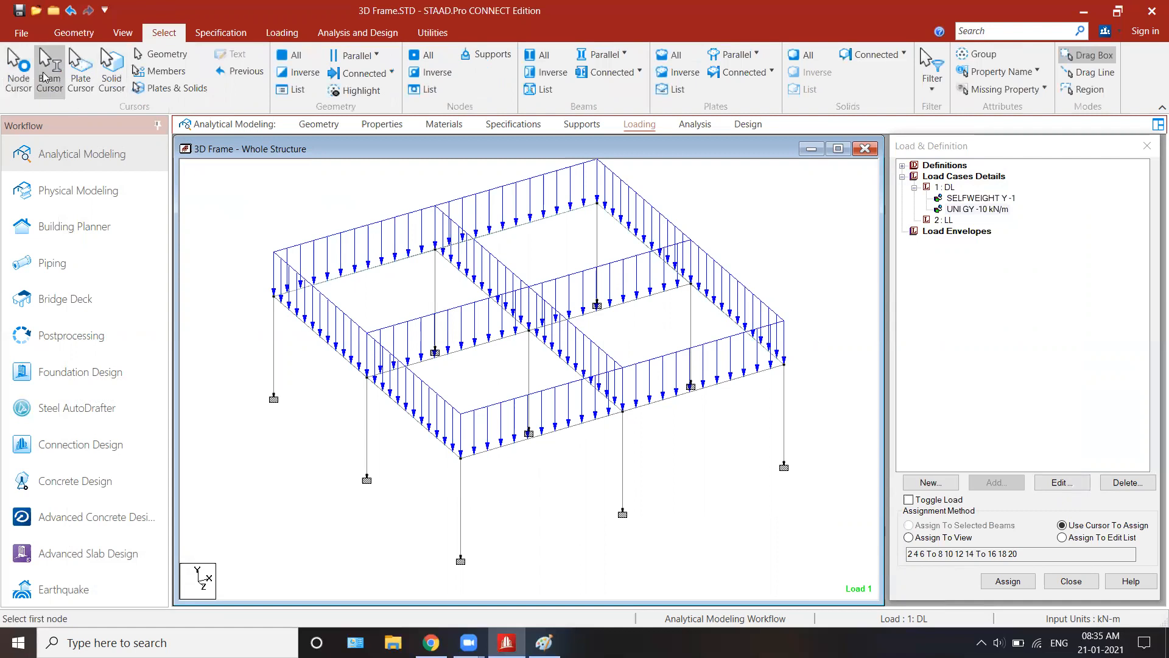
pyautogui.click(84, 86)
pyautogui.click(427, 305)
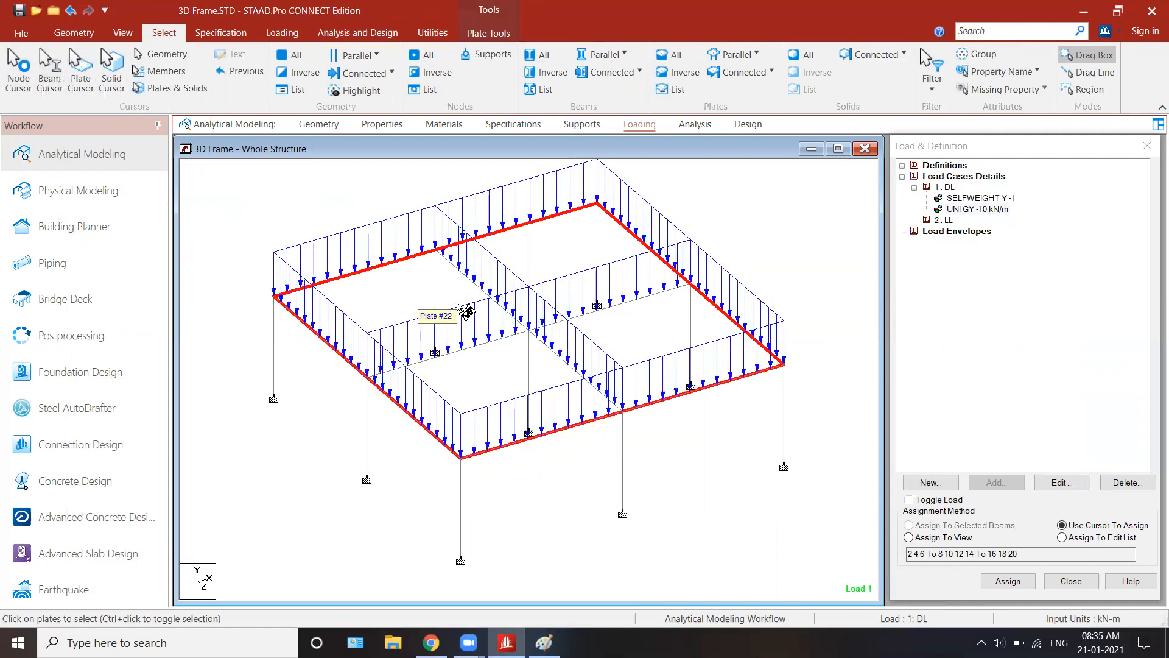
pyautogui.click(946, 221)
pyautogui.click(997, 482)
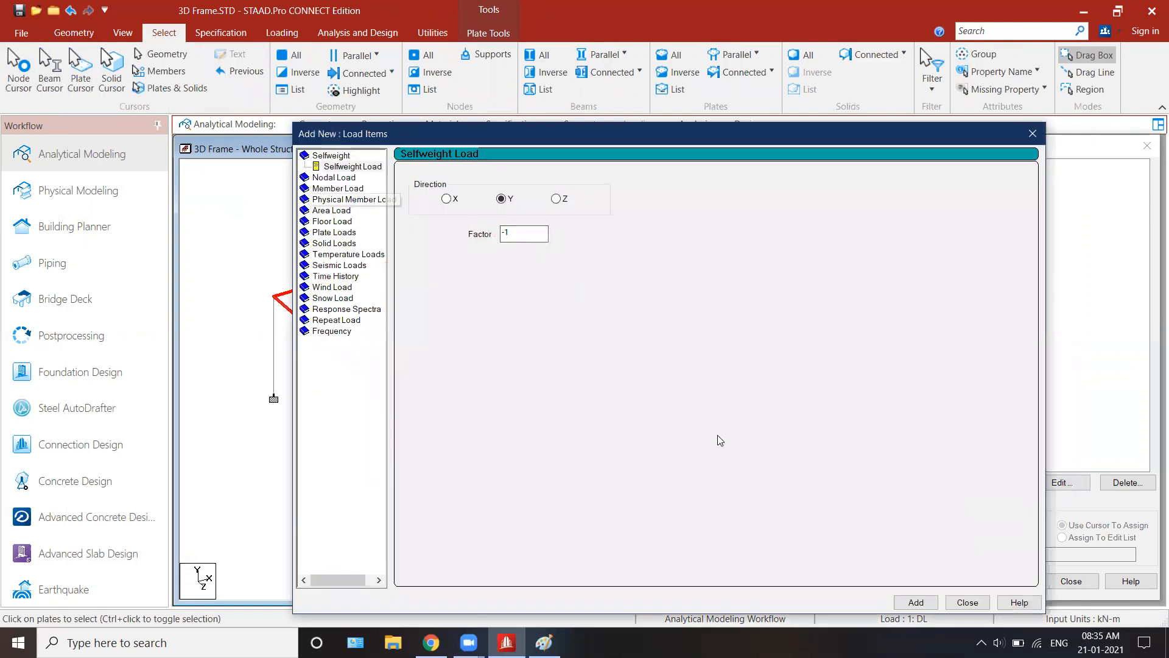
pyautogui.click(916, 602)
pyautogui.click(968, 603)
pyautogui.click(966, 232)
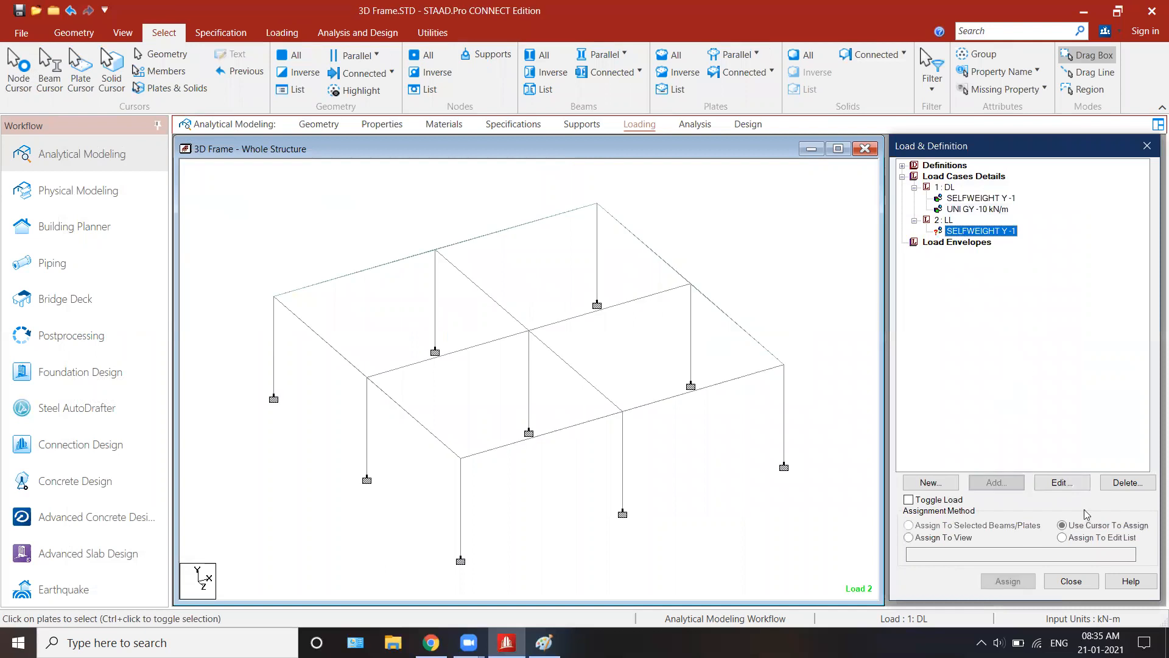
pyautogui.click(1123, 483)
# Step: Add a Pressure on Full Plate load of -2 kN/m2 in the GY direction to the LL case
pyautogui.click(943, 220)
pyautogui.click(996, 482)
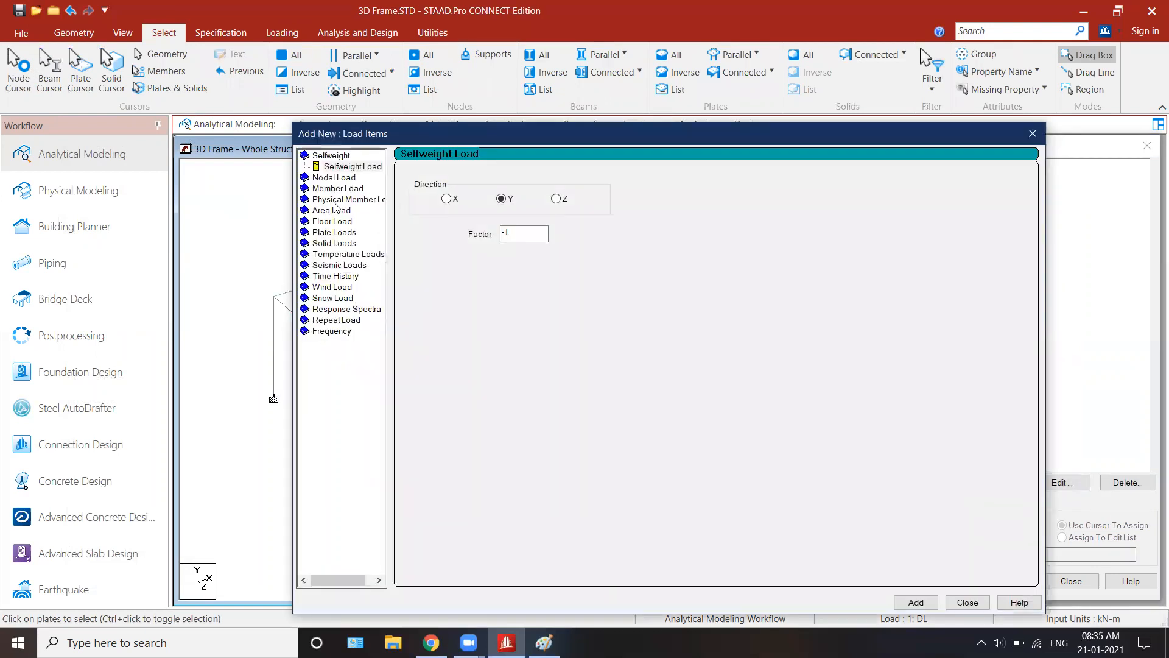
pyautogui.click(335, 234)
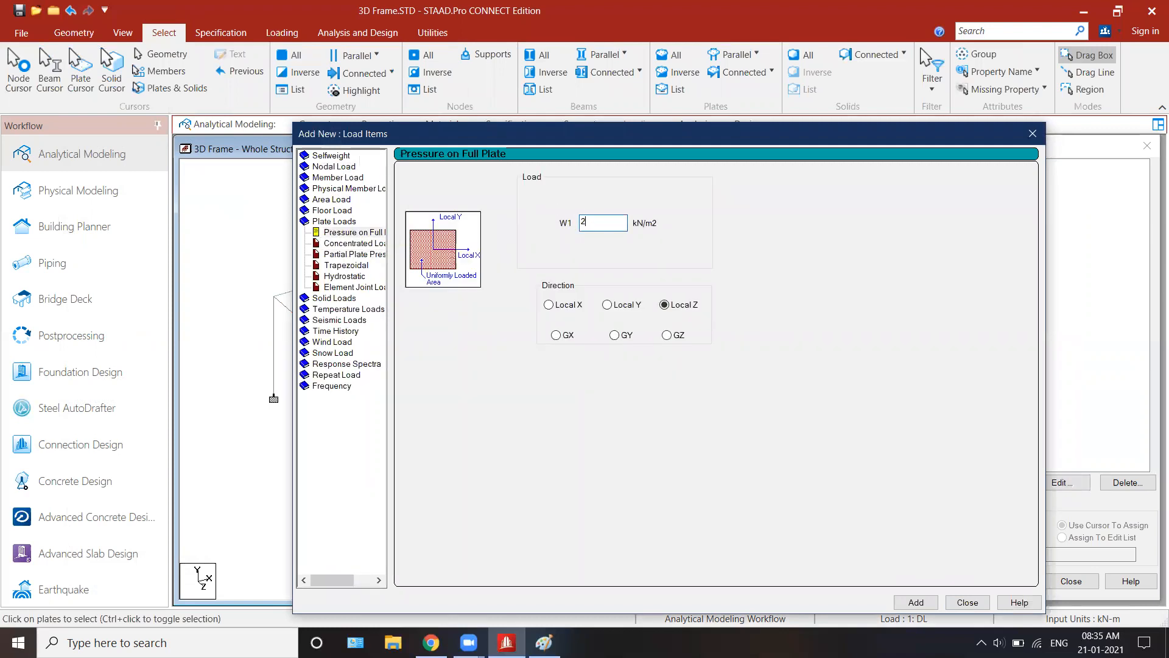
pyautogui.click(624, 337)
pyautogui.click(583, 225)
pyautogui.click(916, 603)
pyautogui.click(968, 602)
# Step: Assign the PR GY -2 kN/m2 load to the roof plate using Assign To Selected Plates
pyautogui.click(974, 230)
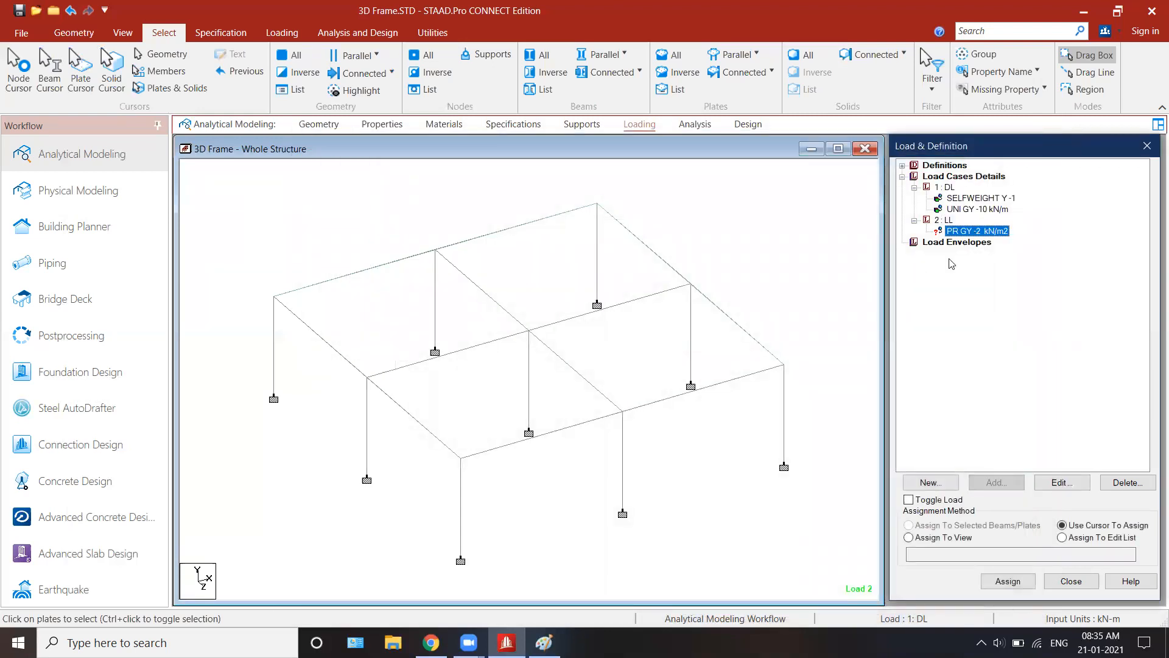
pyautogui.click(658, 397)
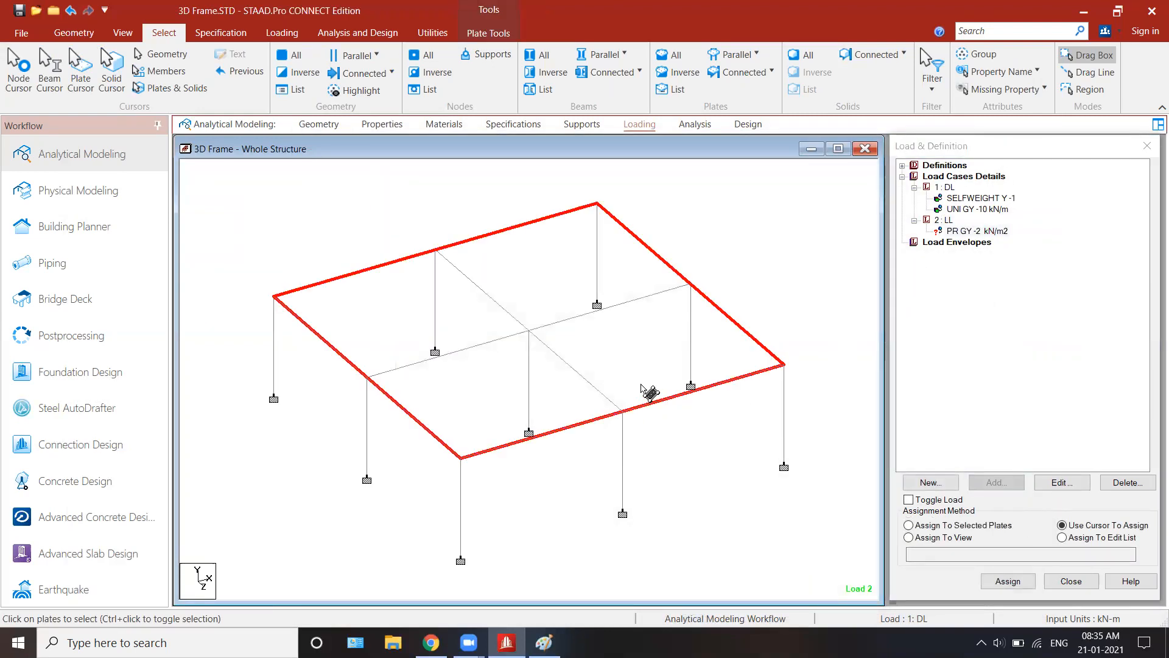
pyautogui.click(981, 525)
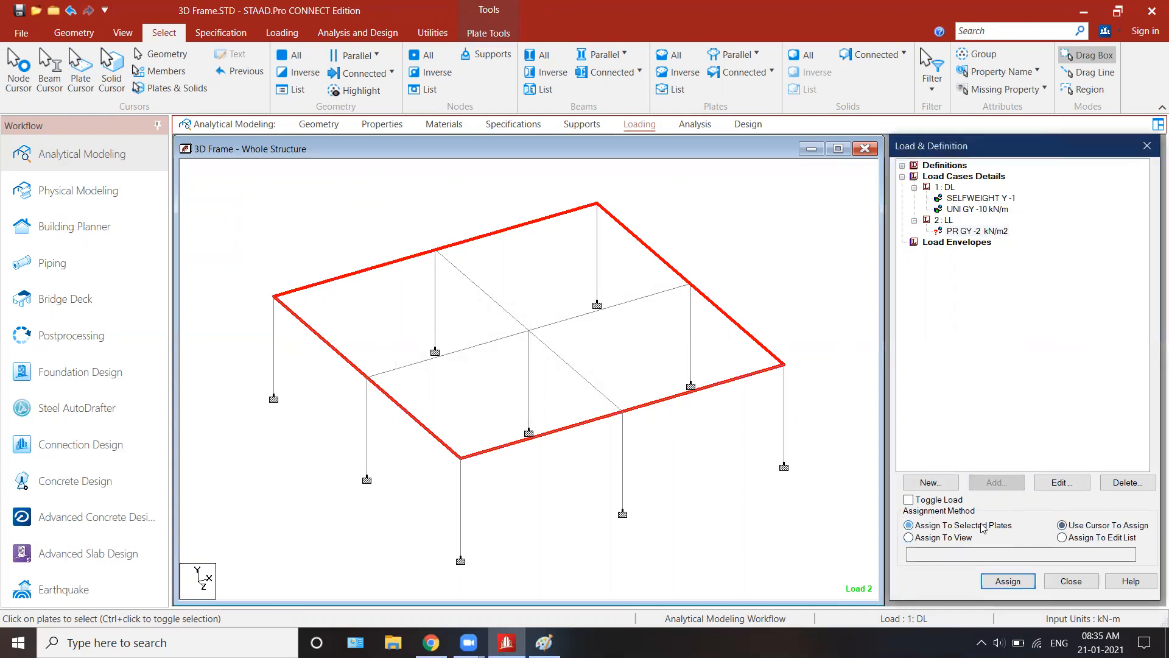
pyautogui.click(1005, 582)
pyautogui.click(1050, 410)
# Step: Review the plate pressure under LL and the uniform and selfweight loads under DL on the frame
pyautogui.click(963, 231)
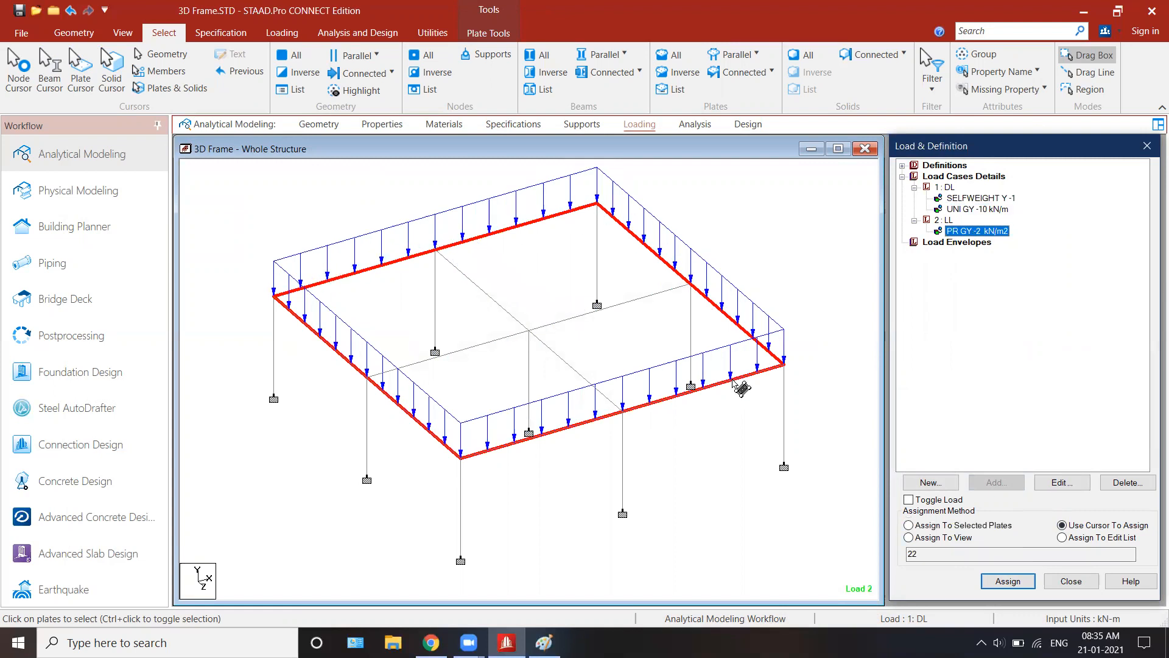
pyautogui.click(986, 200)
pyautogui.click(989, 210)
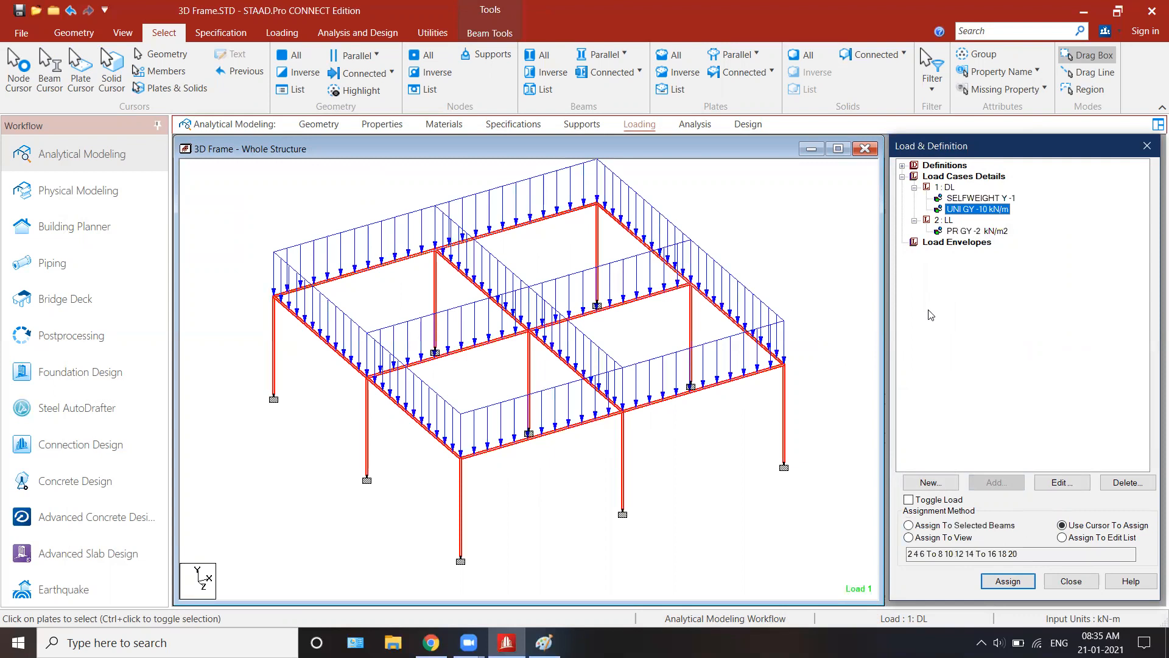
pyautogui.click(962, 199)
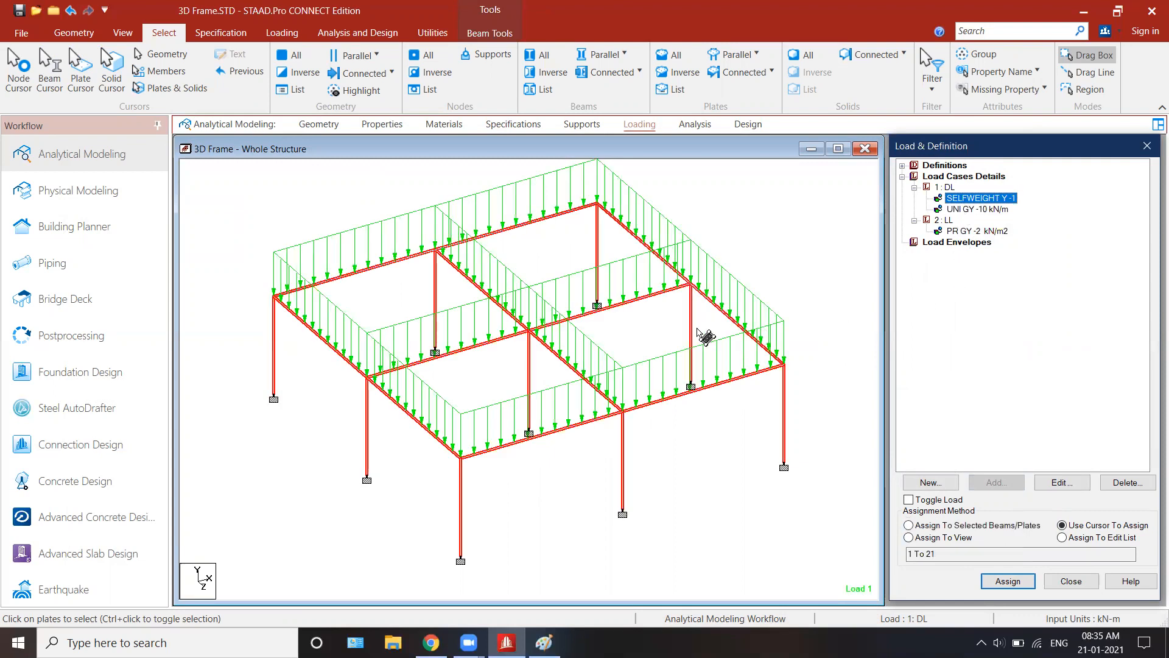
pyautogui.press('Escape')
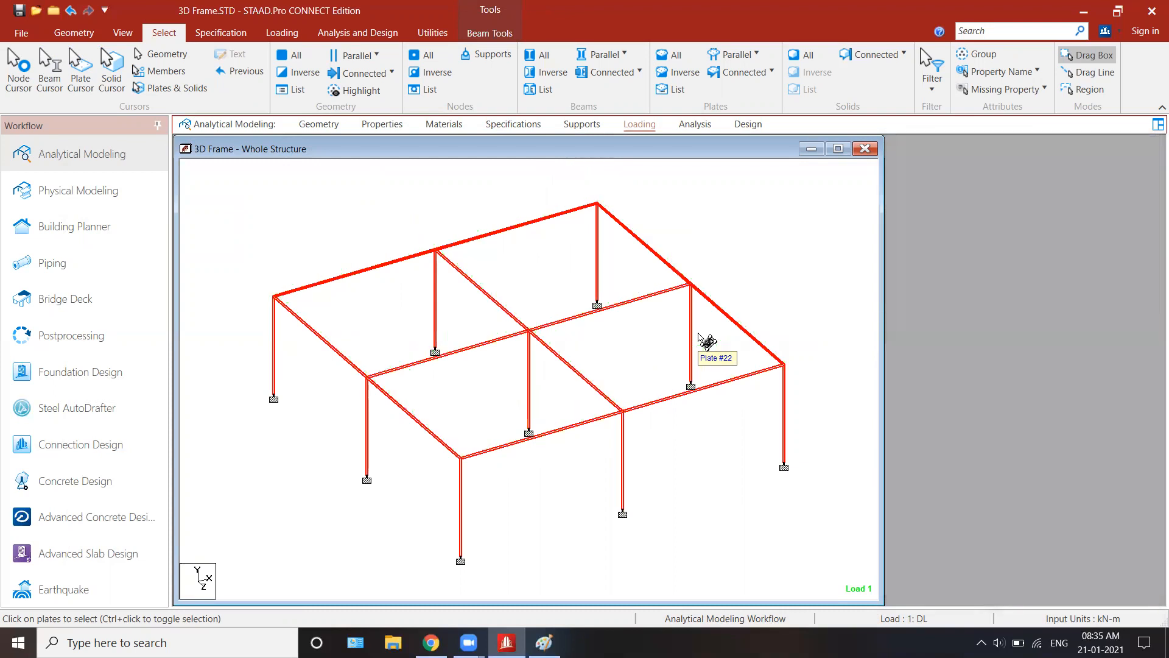
# Step: Open the section properties of the structure and select the roof plate with the Plate Cursor
pyautogui.click(430, 125)
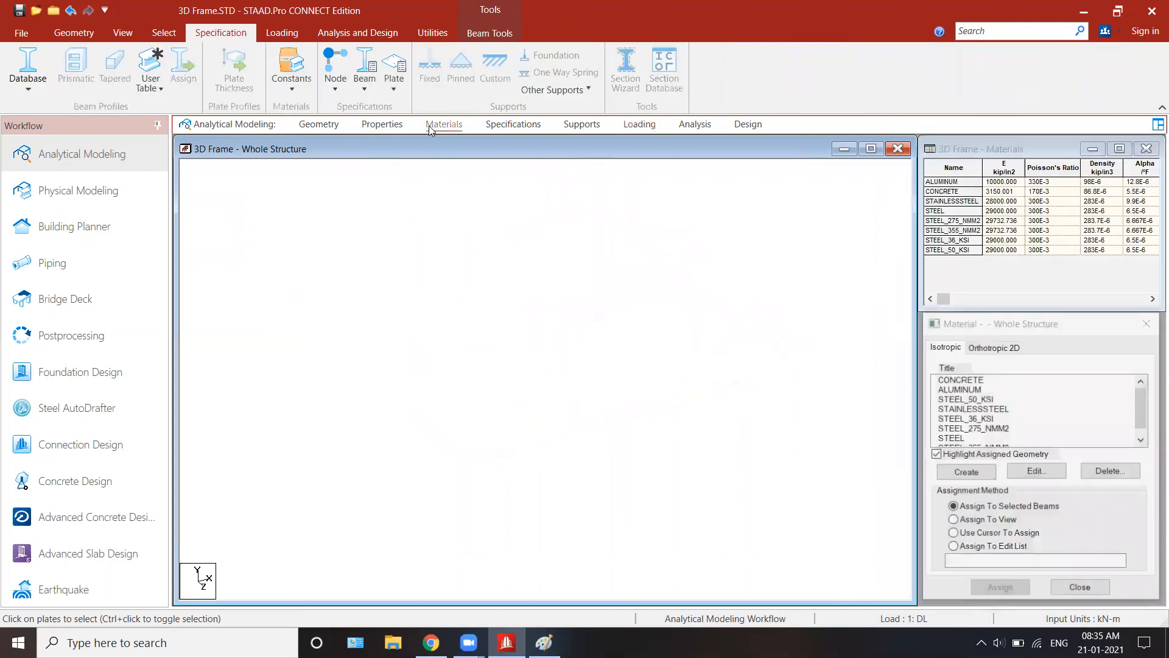
pyautogui.click(302, 125)
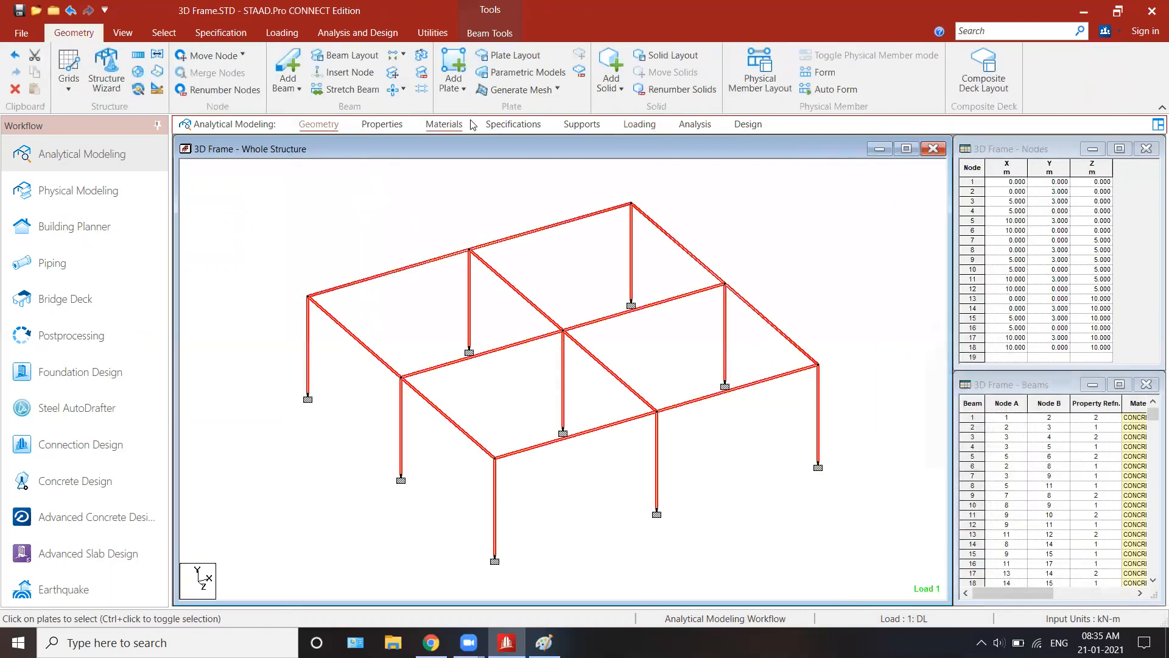
pyautogui.click(400, 124)
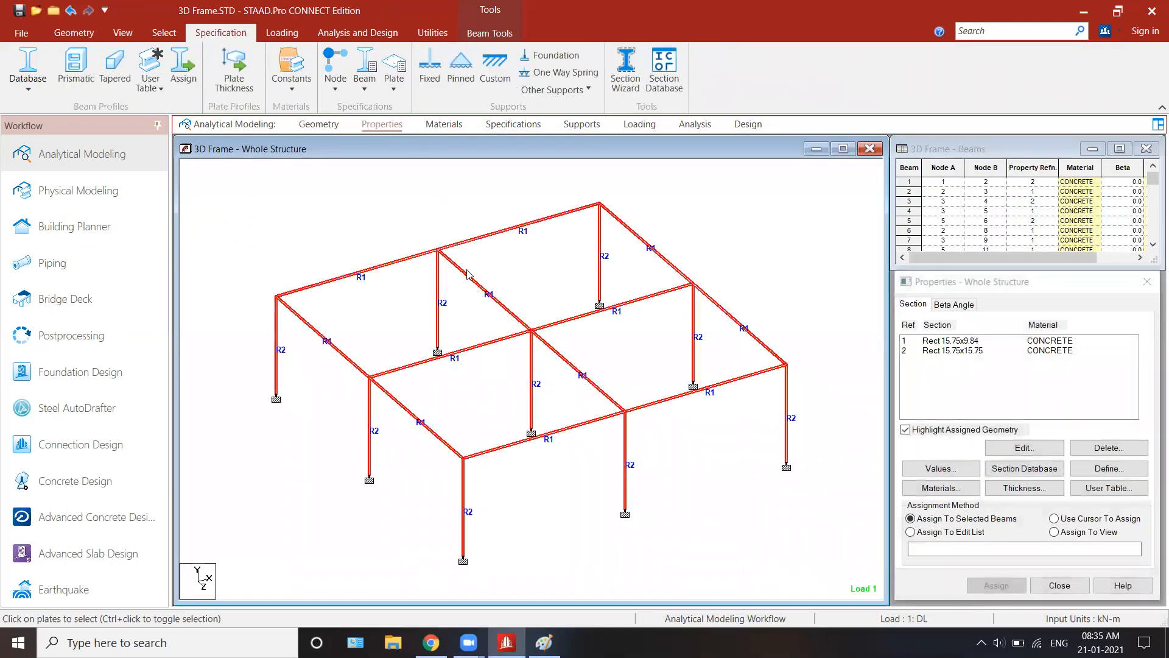
pyautogui.click(164, 32)
pyautogui.click(79, 78)
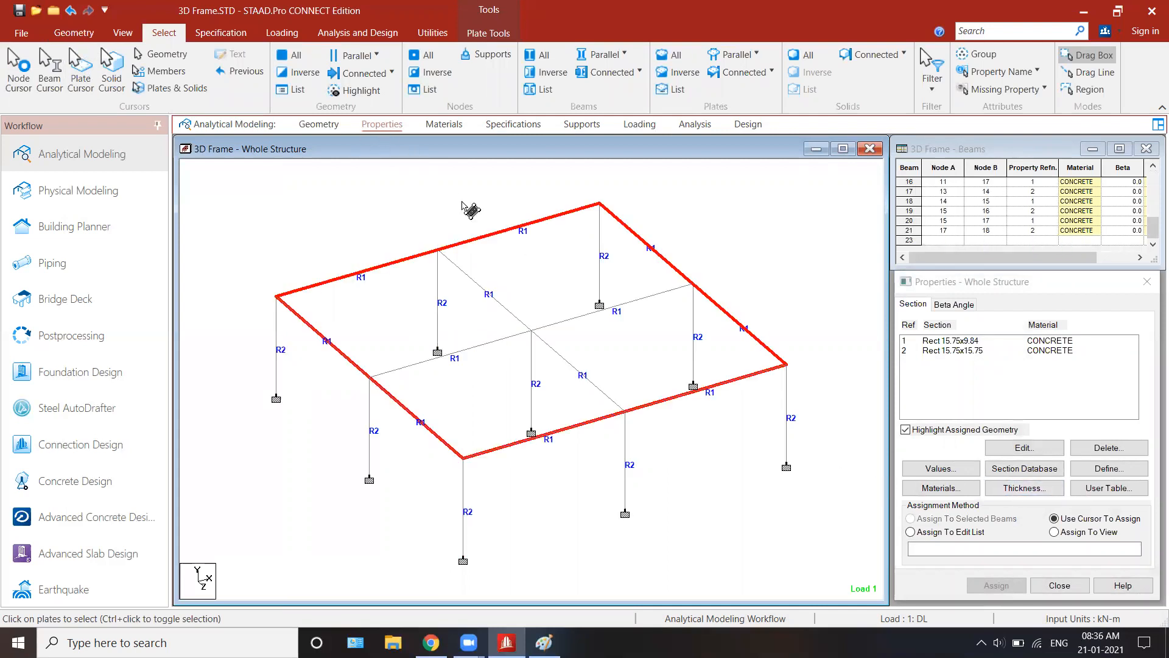
# Step: Define a concrete plate thickness of .150 m at all four nodes and assign it to the selected roof plate
pyautogui.click(1025, 487)
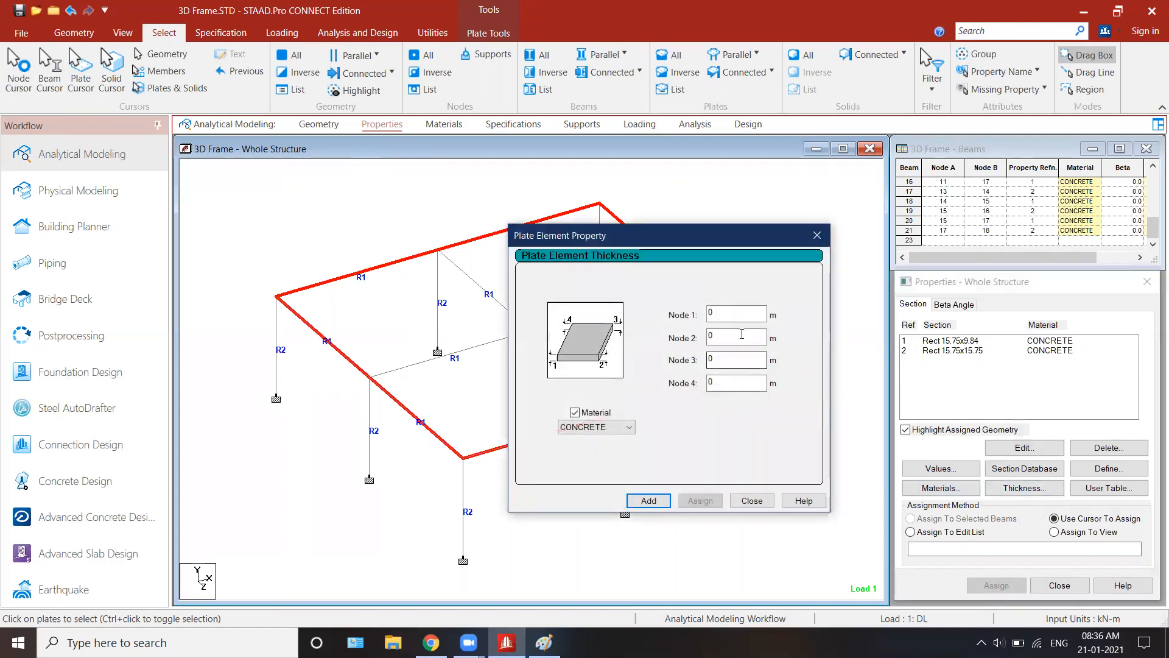
pyautogui.moveTo(727, 315); pyautogui.dragTo(691, 319)
pyautogui.write('.150')
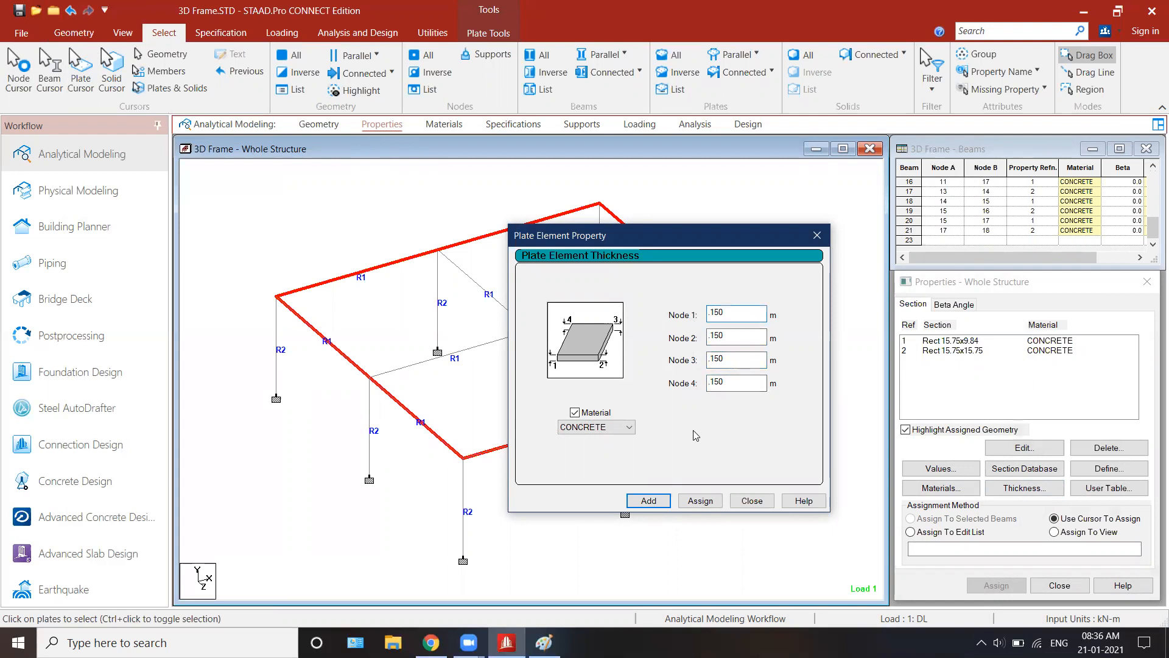
pyautogui.click(646, 501)
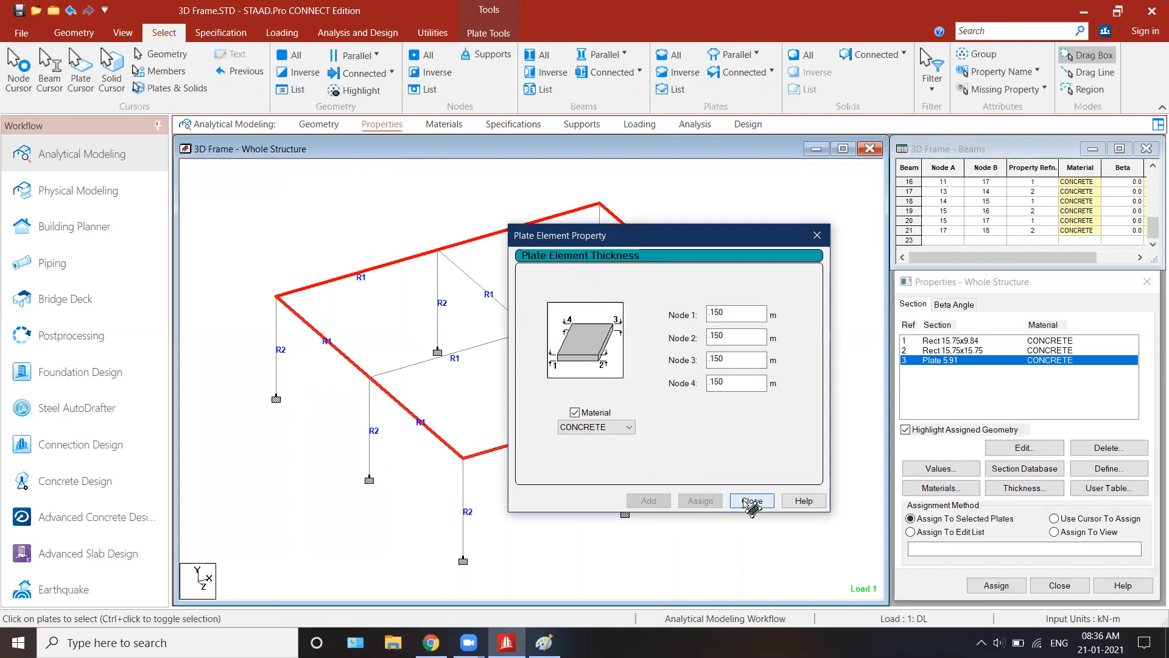
pyautogui.click(752, 501)
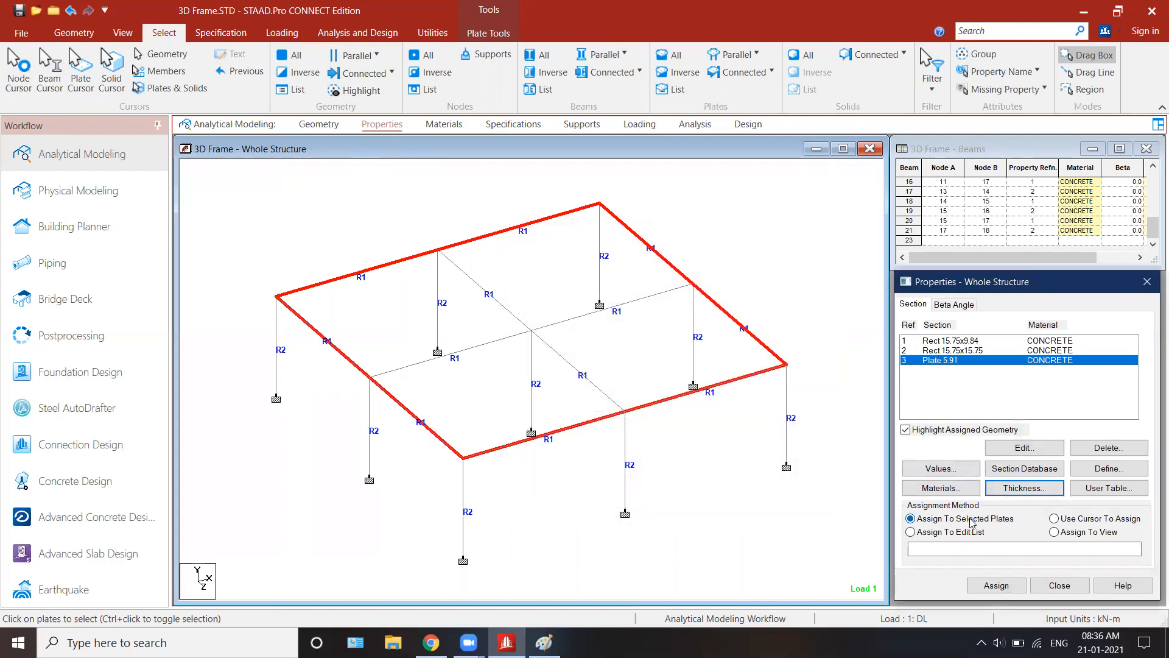
pyautogui.click(987, 585)
pyautogui.click(1052, 479)
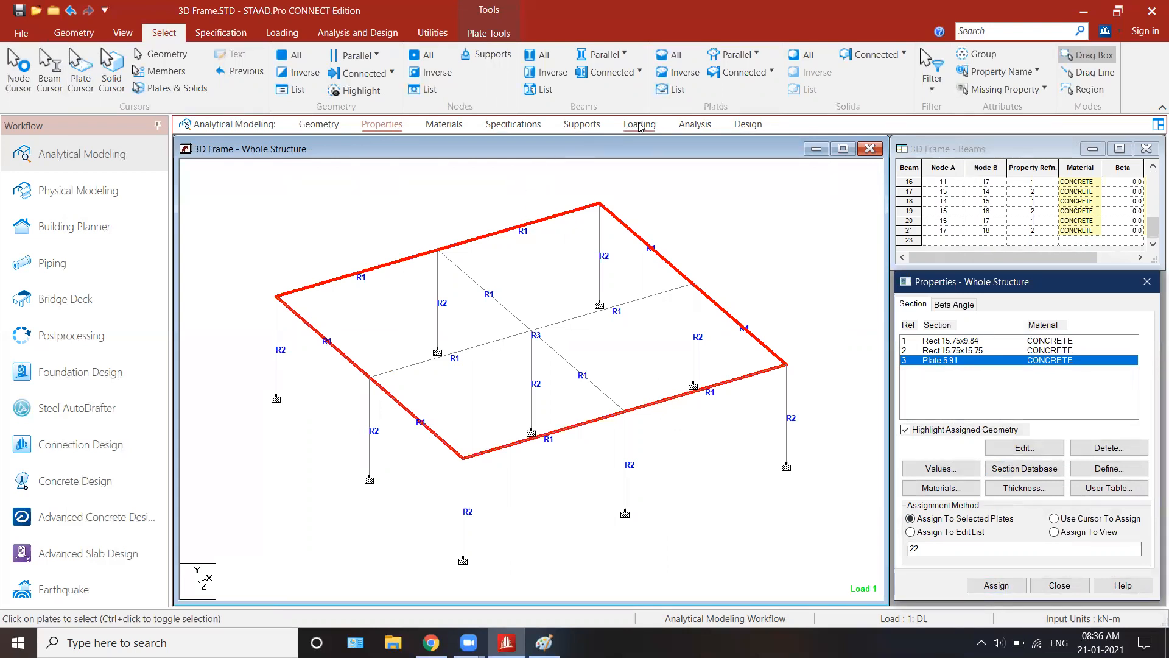
# Step: Add a Perform Analysis command with the No Print option to the model
pyautogui.click(696, 128)
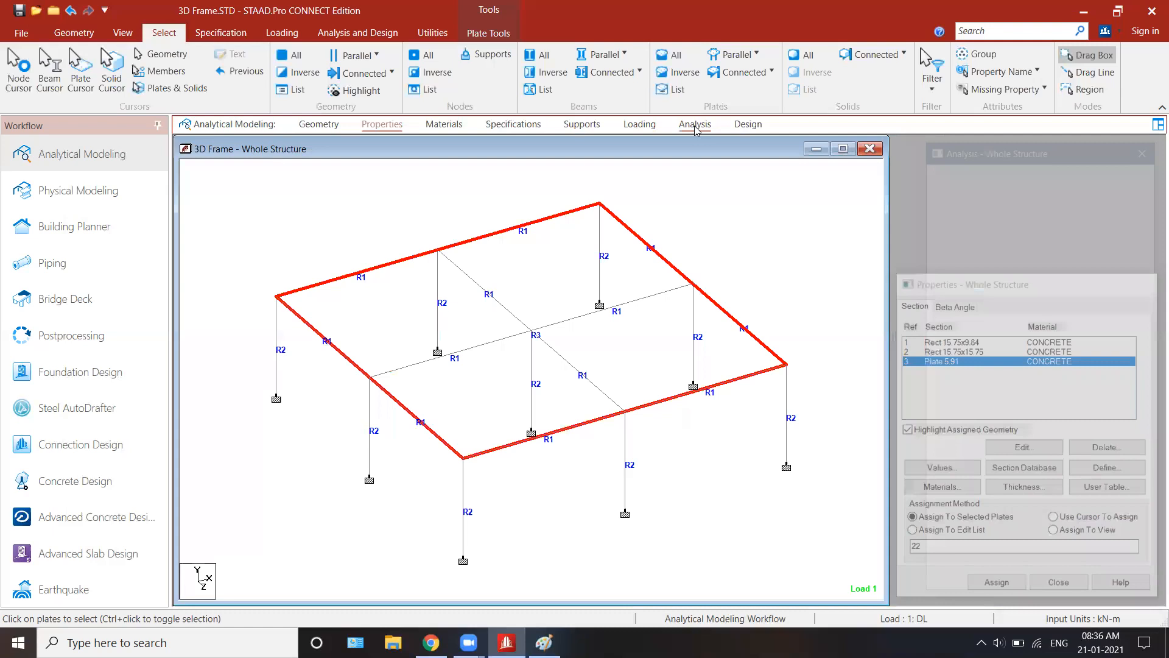
pyautogui.click(1048, 531)
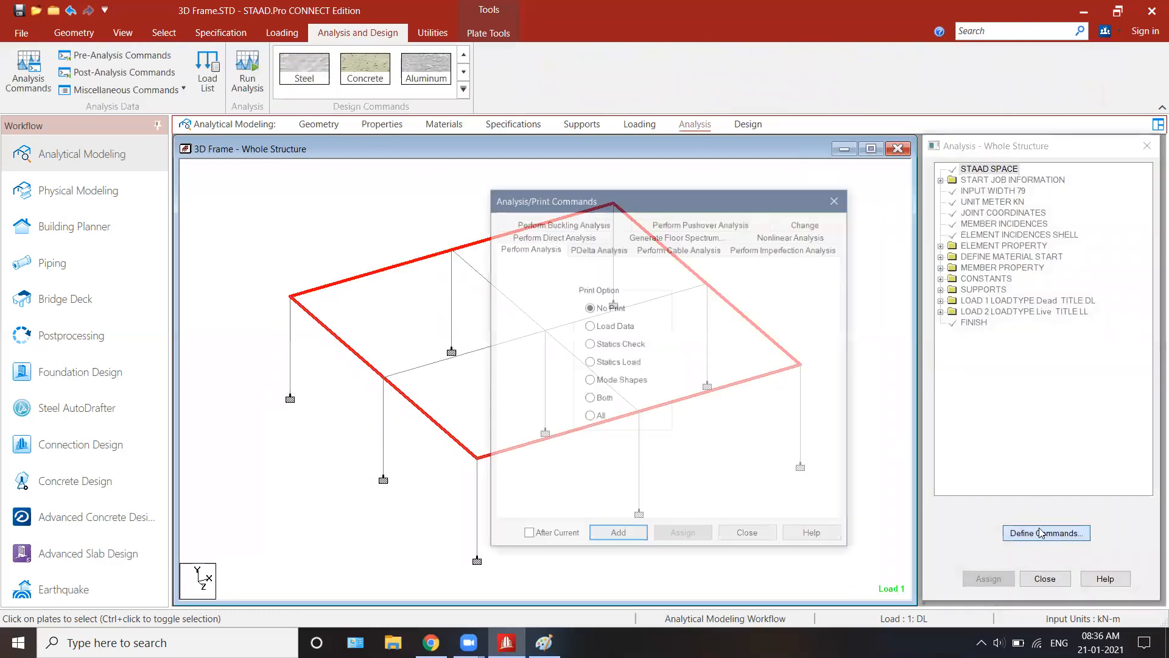
pyautogui.click(617, 536)
pyautogui.click(748, 536)
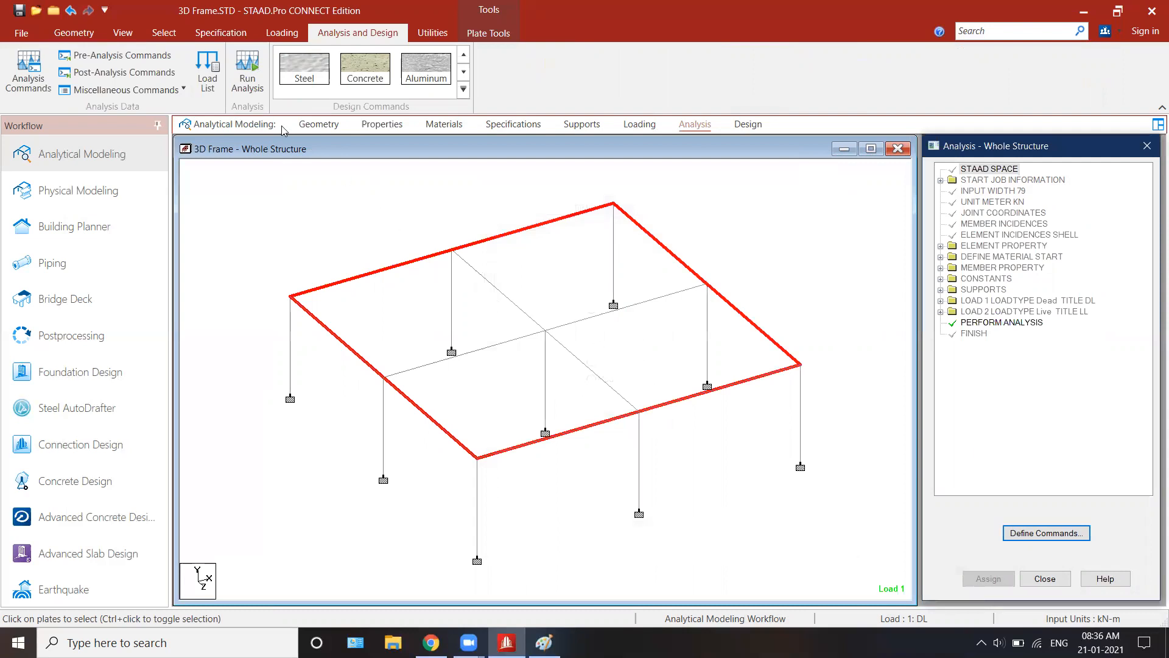
# Step: Run the analysis, saving the modified structure, and stay in modeling mode when it completes
pyautogui.click(247, 72)
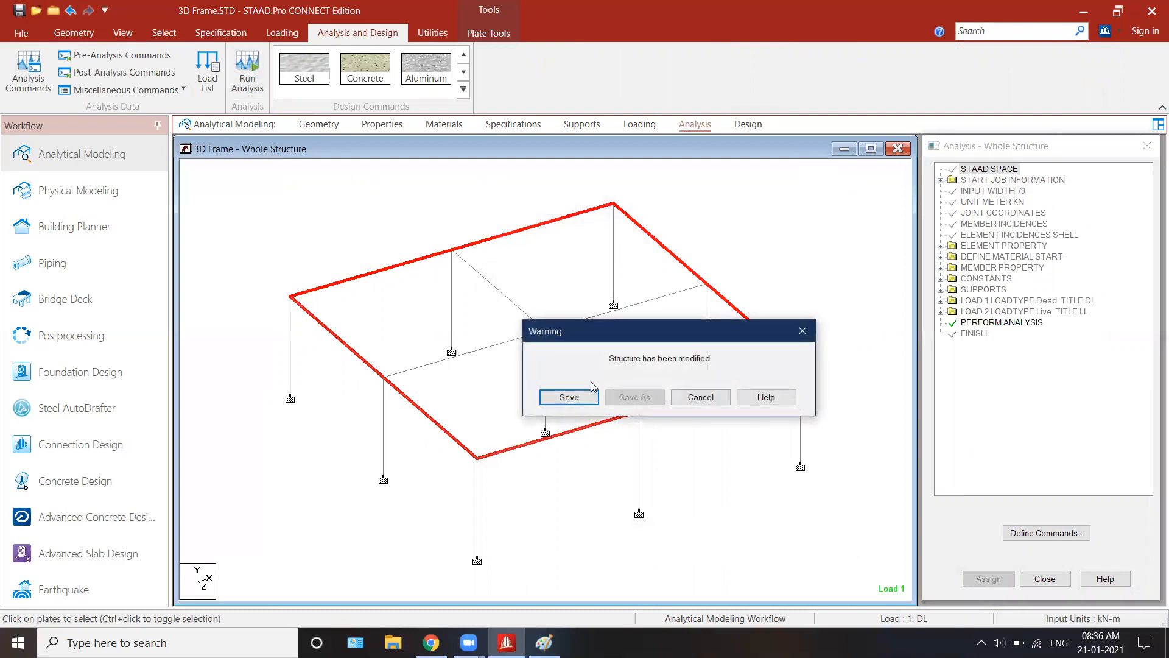
pyautogui.click(586, 397)
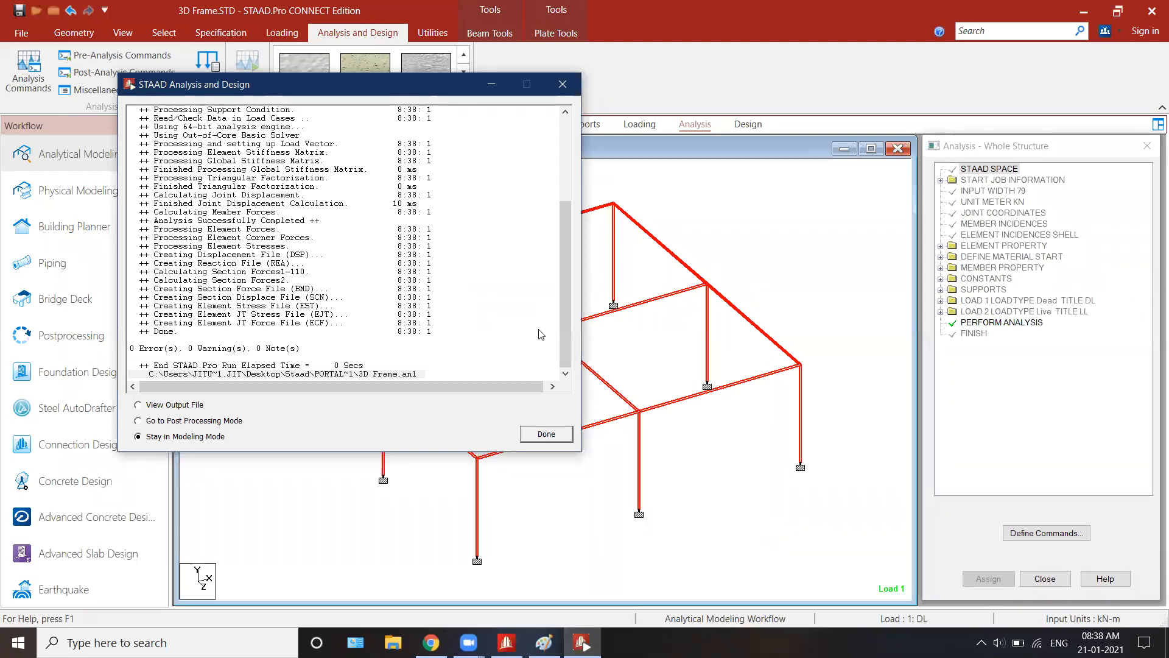
pyautogui.click(547, 434)
# Step: Open the load definitions and examine the uniform load and self-weight items of load case 1: DL on the frame
pyautogui.click(652, 125)
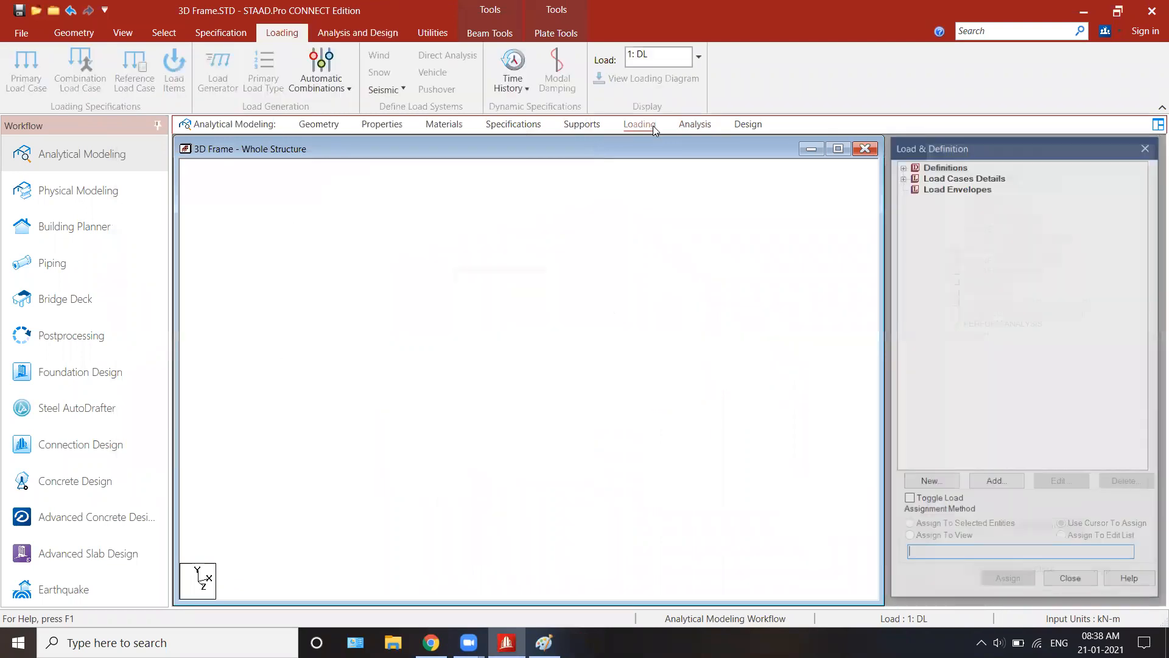
pyautogui.click(899, 178)
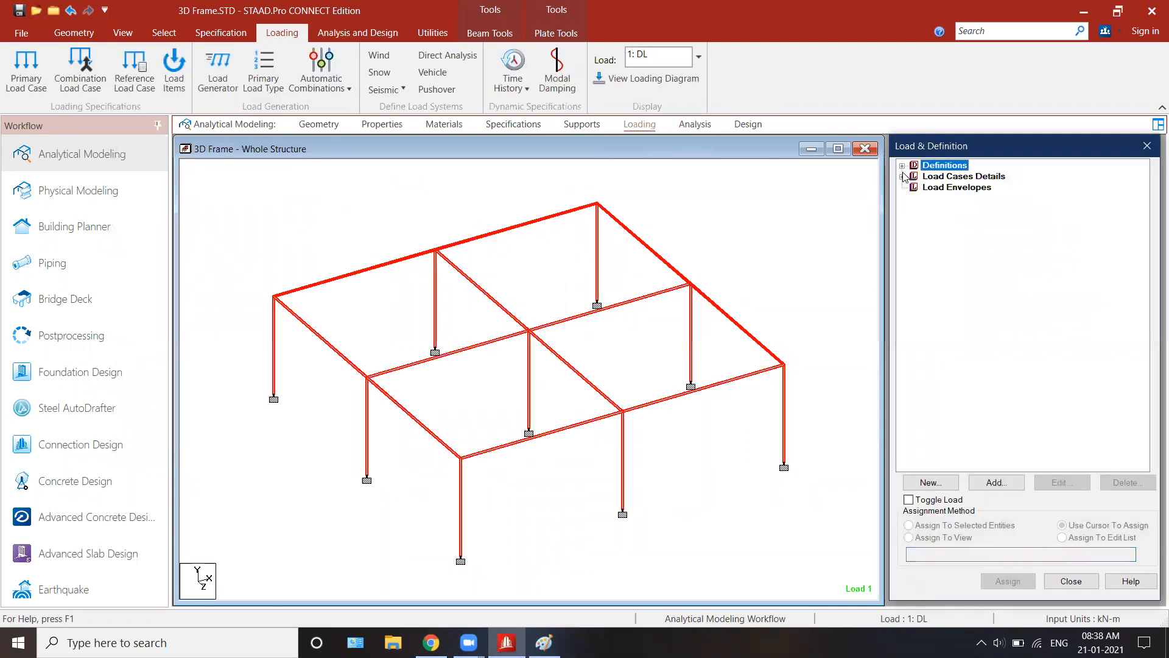
pyautogui.click(902, 177)
pyautogui.click(946, 187)
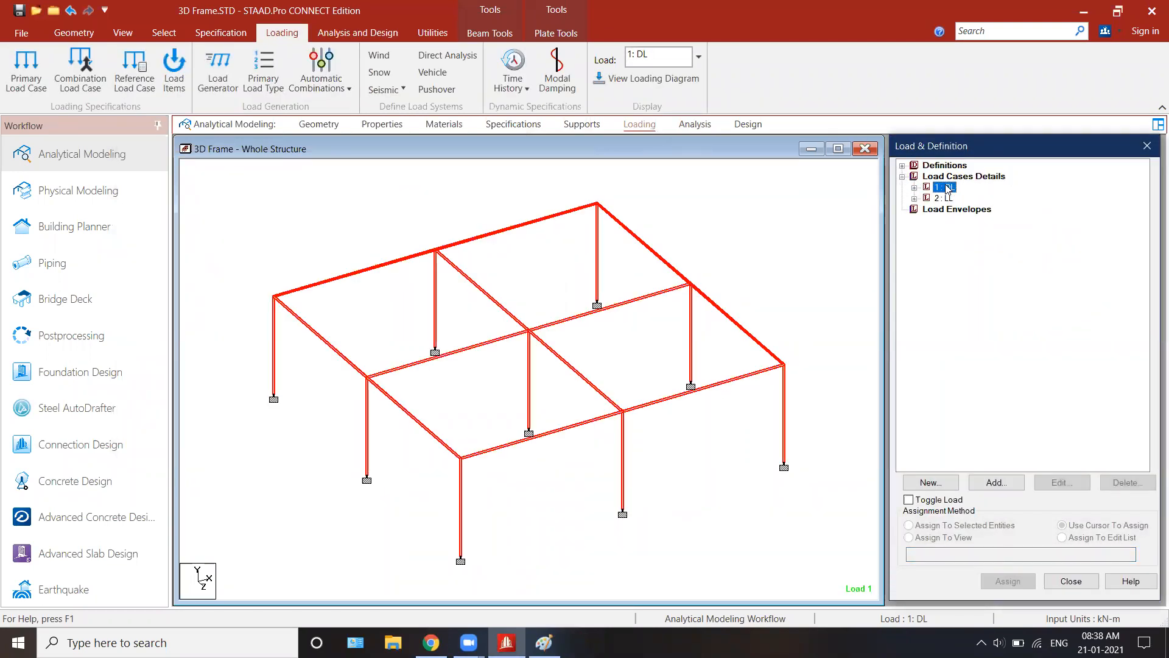
pyautogui.doubleClick(948, 187)
pyautogui.click(875, 255)
pyautogui.click(968, 209)
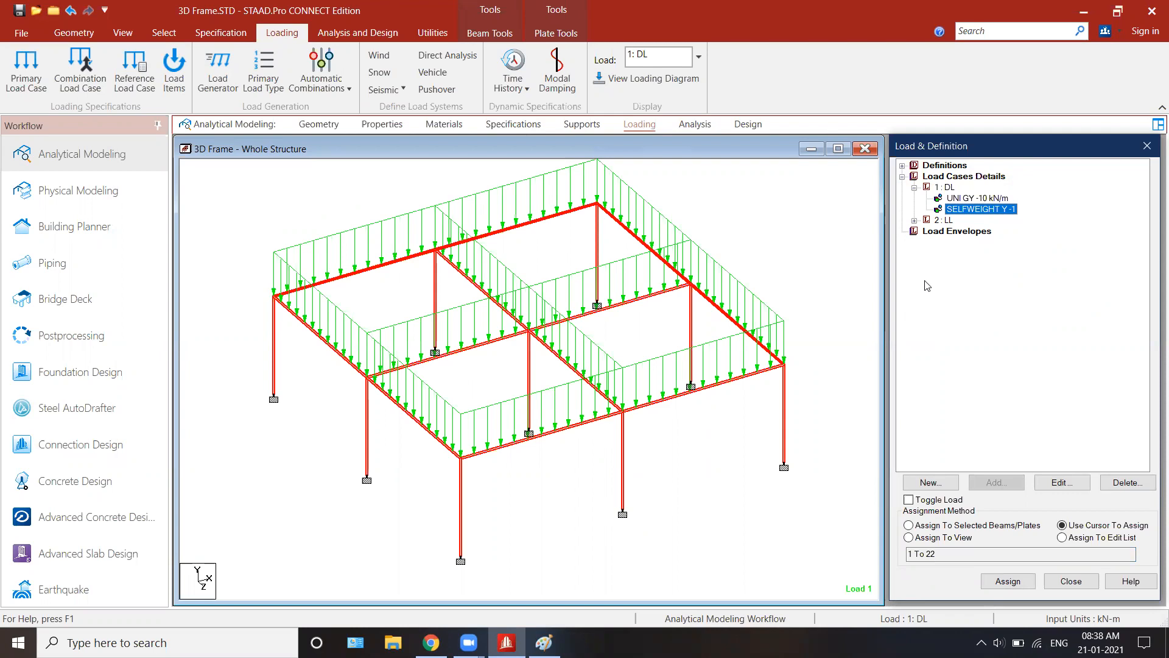
# Step: Use the Node Cursor to open the support reactions of the front corner base node, including load cases 1 DL and 2 LL
pyautogui.click(563, 34)
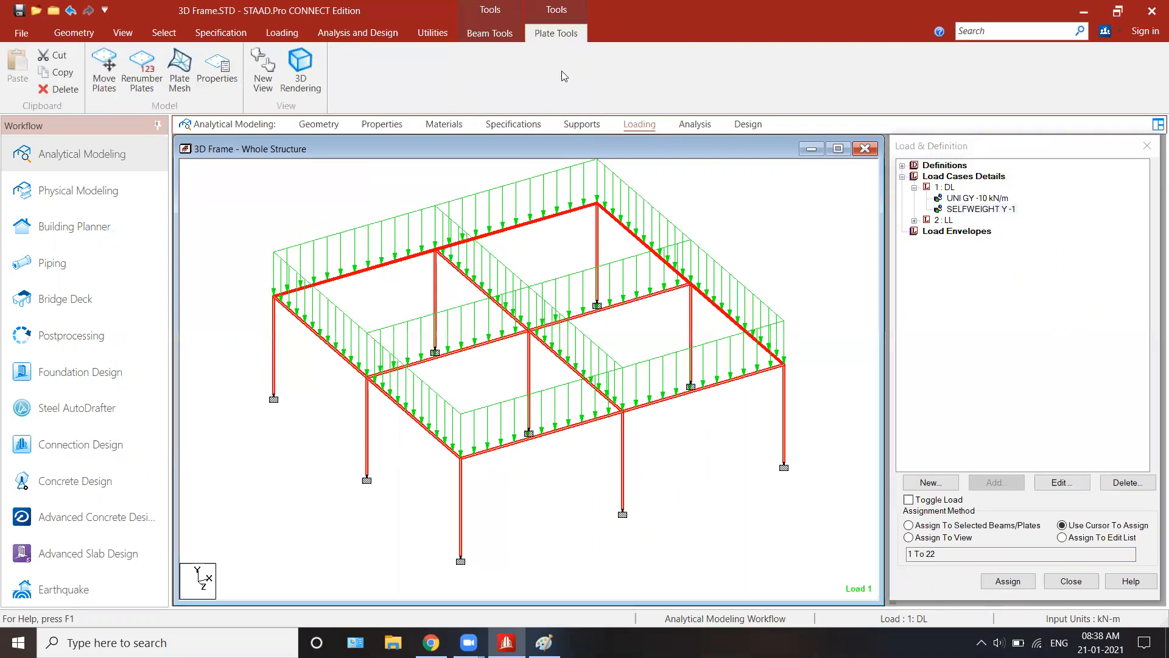
pyautogui.click(157, 35)
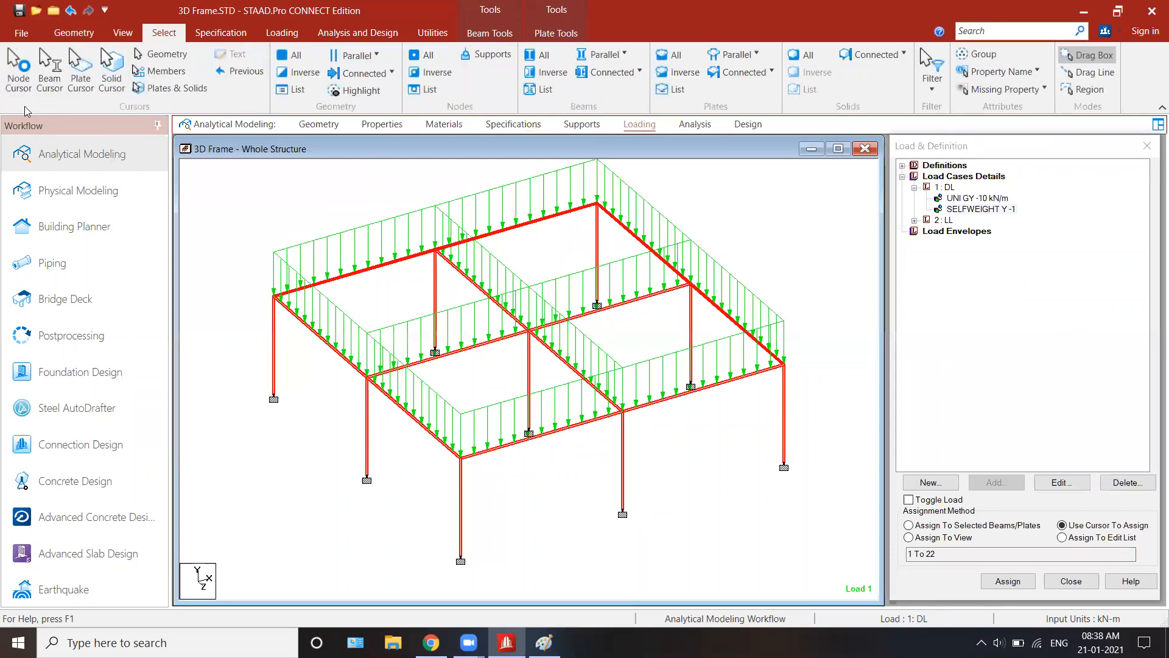
pyautogui.click(18, 68)
pyautogui.doubleClick(461, 559)
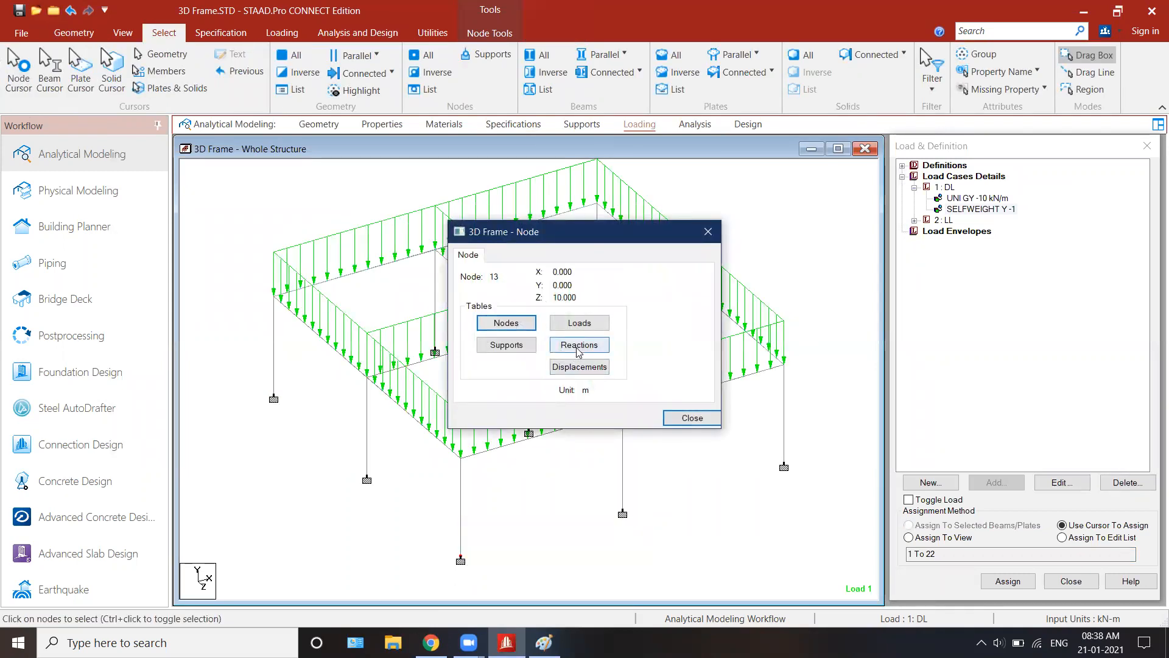
pyautogui.click(579, 345)
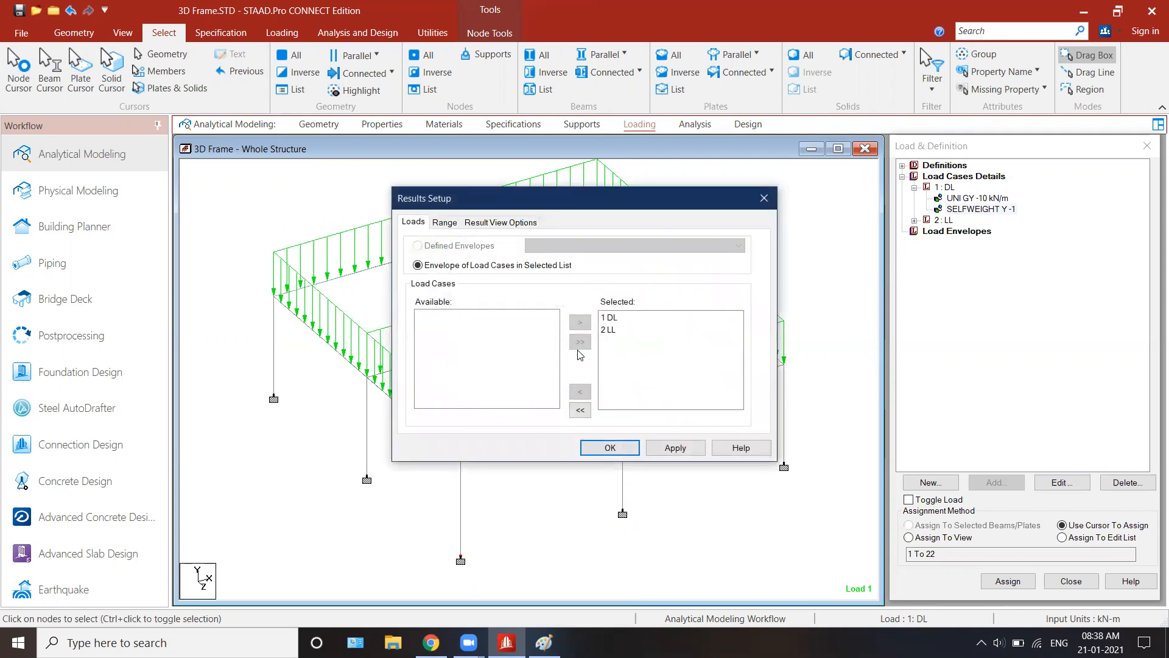
pyautogui.click(611, 325)
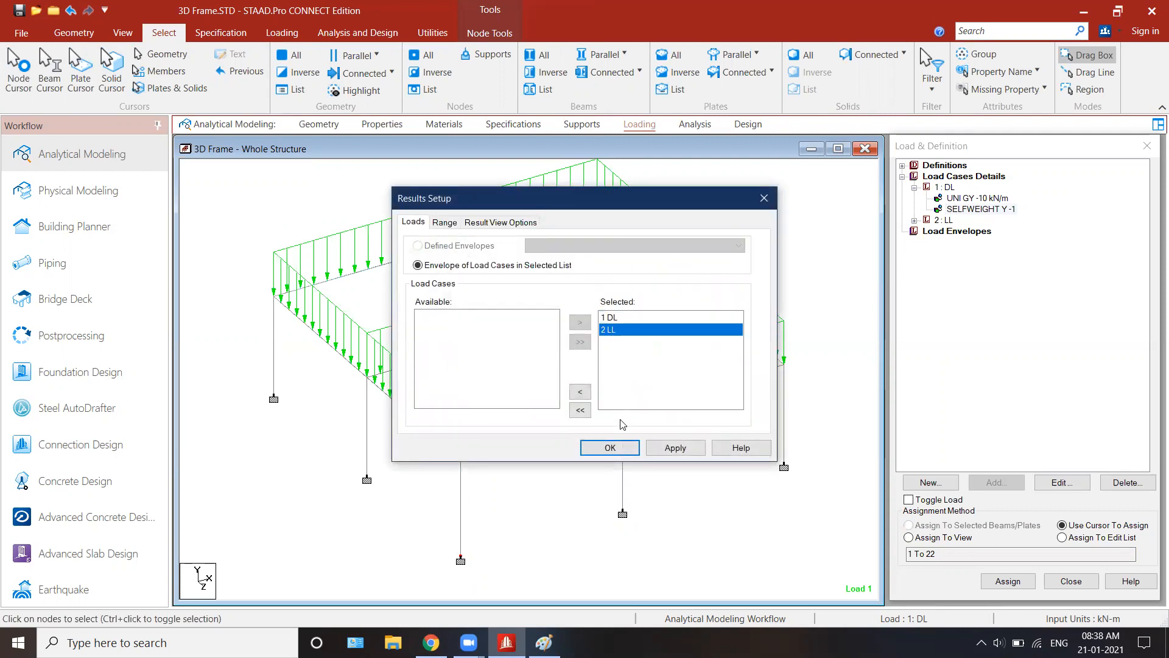
pyautogui.click(620, 454)
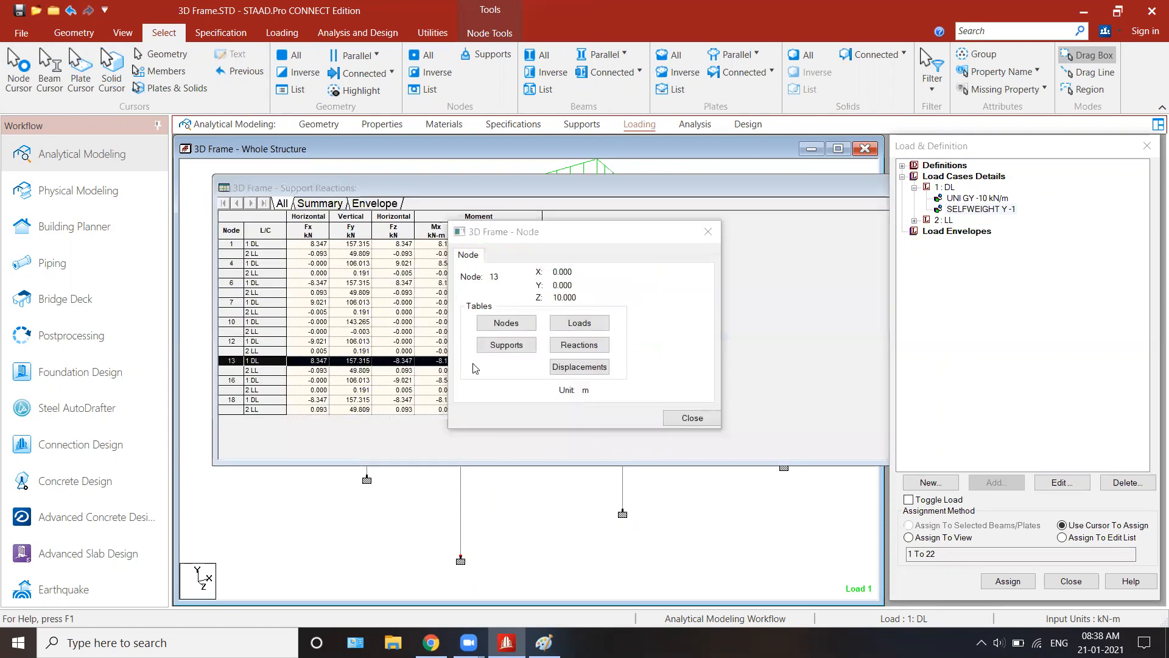
# Step: Examine the front corner node's reactions in the support reactions table, and close the node dialog and the table
pyautogui.moveTo(528, 237); pyautogui.dragTo(679, 233)
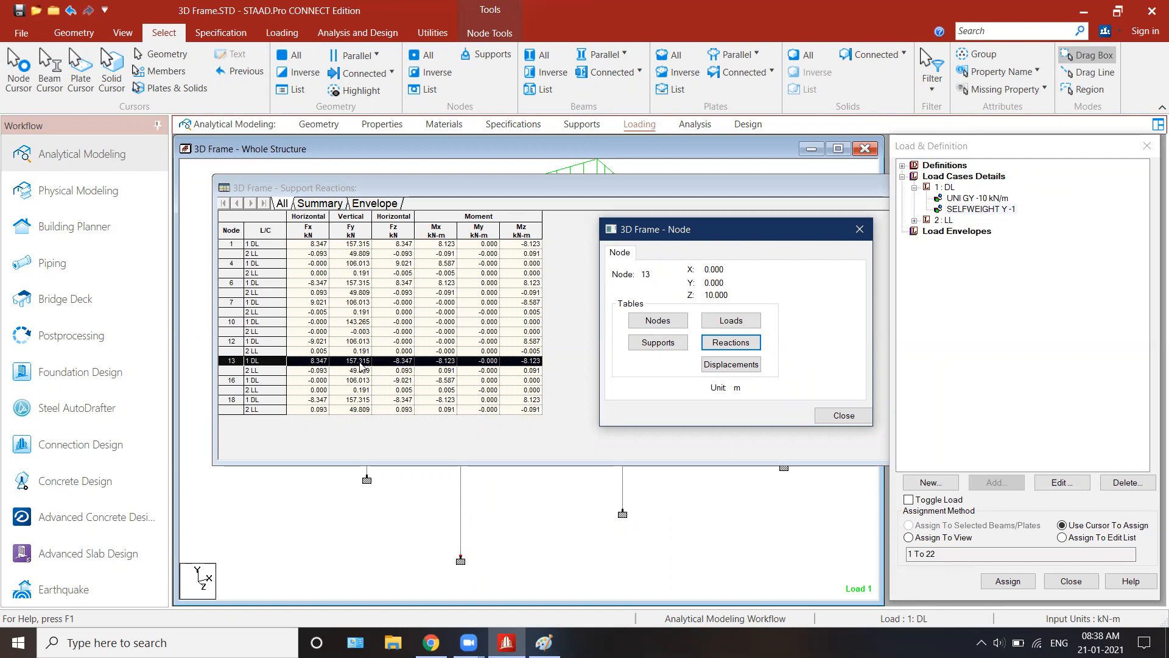
pyautogui.click(355, 287)
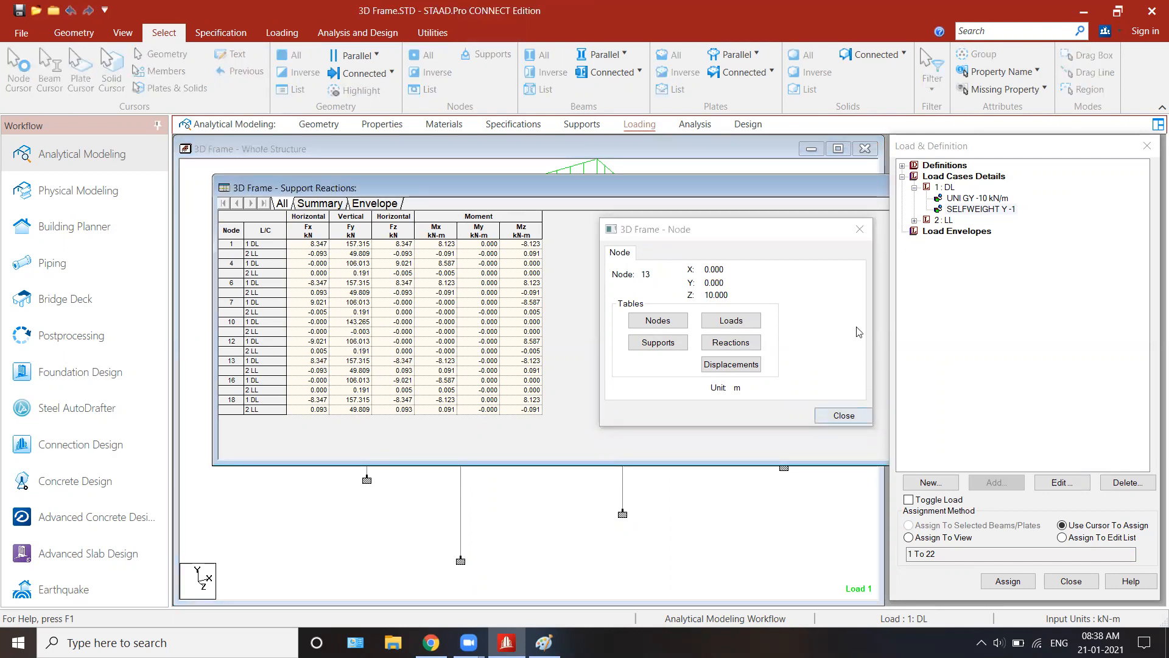
pyautogui.click(860, 229)
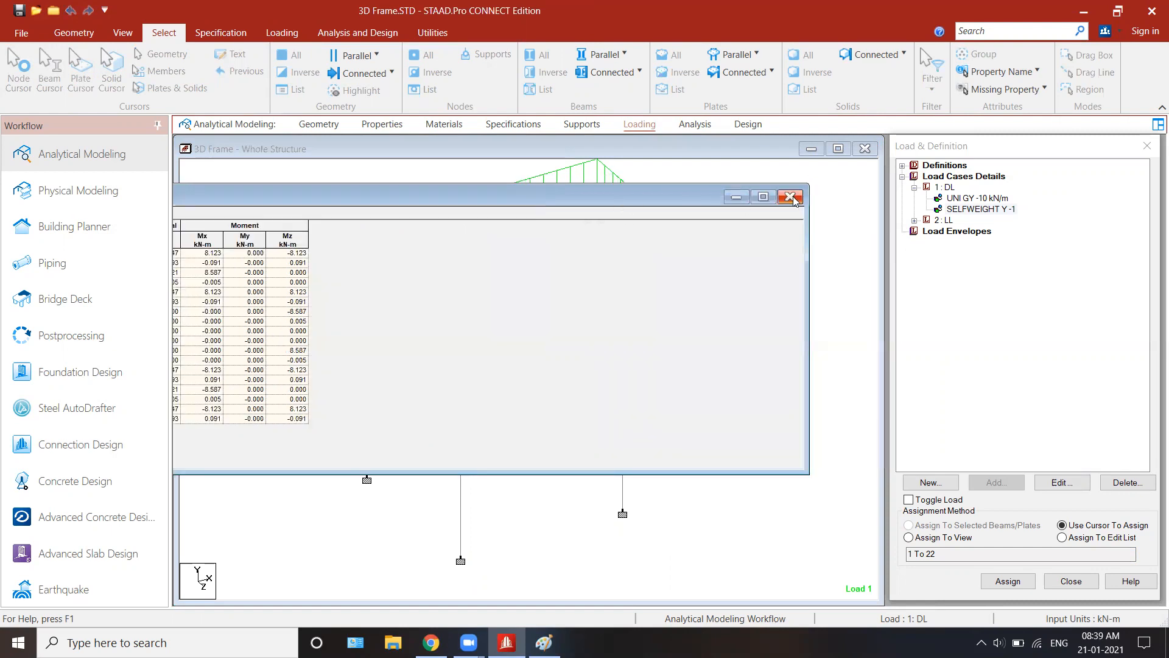
pyautogui.click(791, 203)
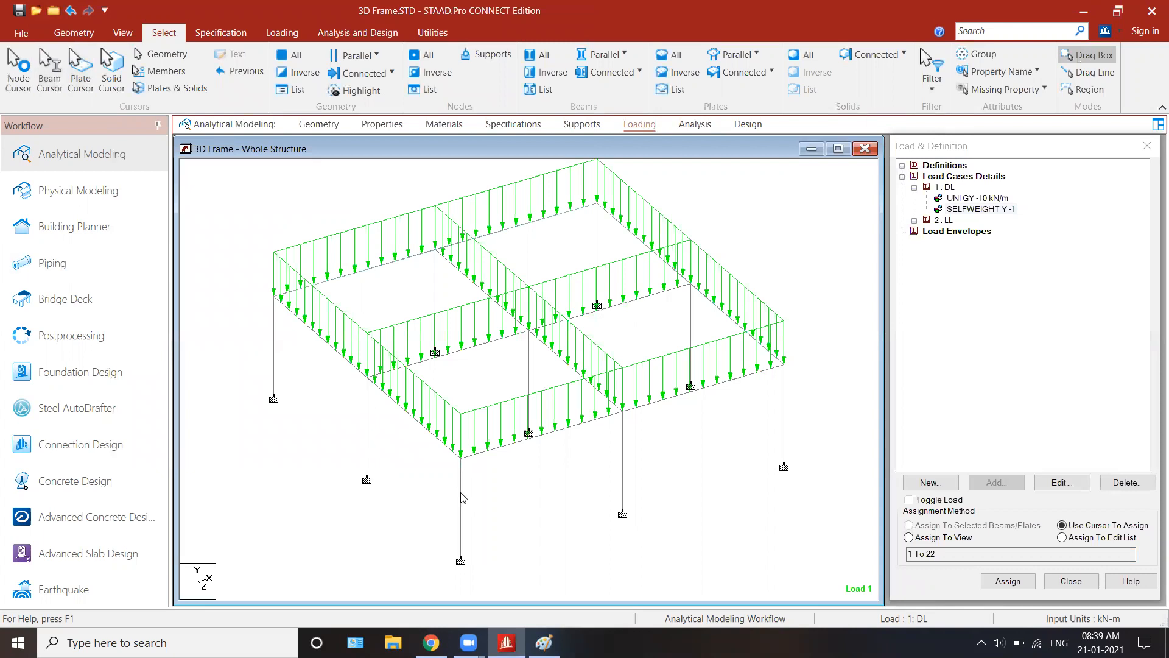
# Step: Examine the Bending-Z diagram of the front roof beam adjoining the front corner for load cases 1:DL and 2:LL, and close the beam dialog
pyautogui.doubleClick(509, 450)
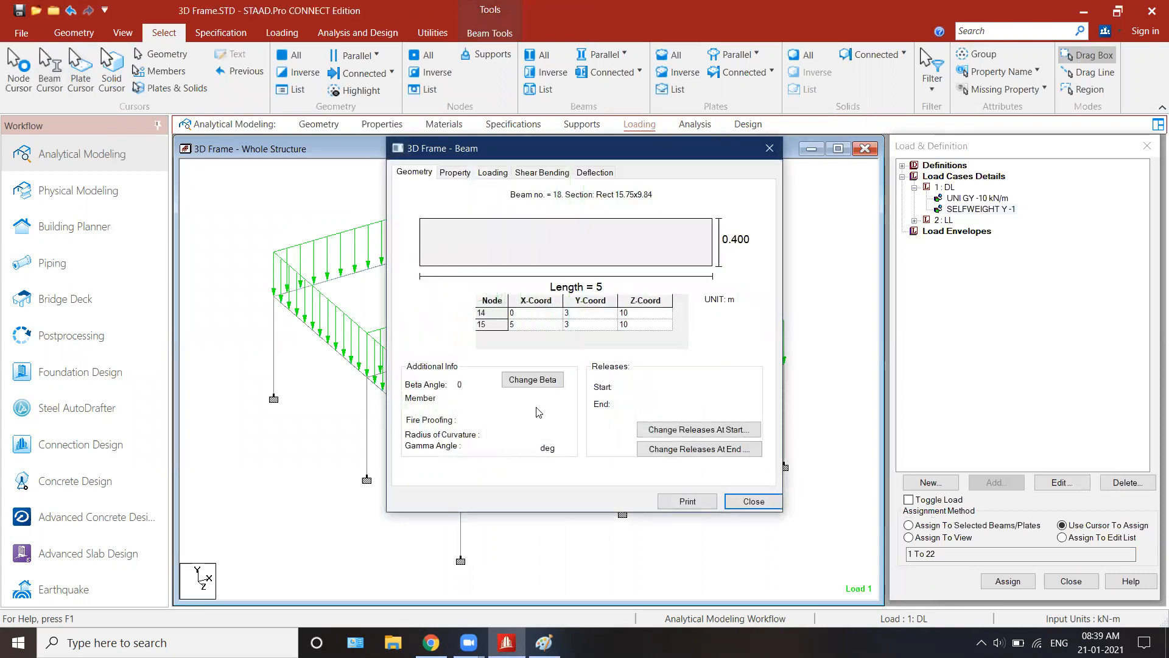
pyautogui.click(542, 173)
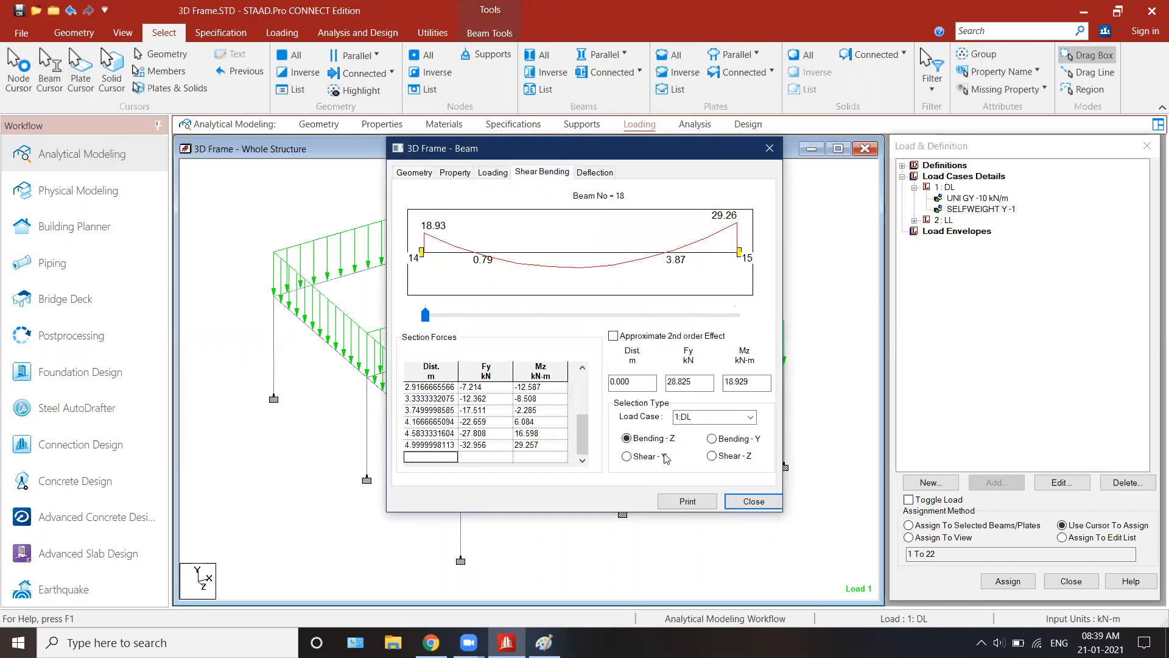
pyautogui.click(719, 417)
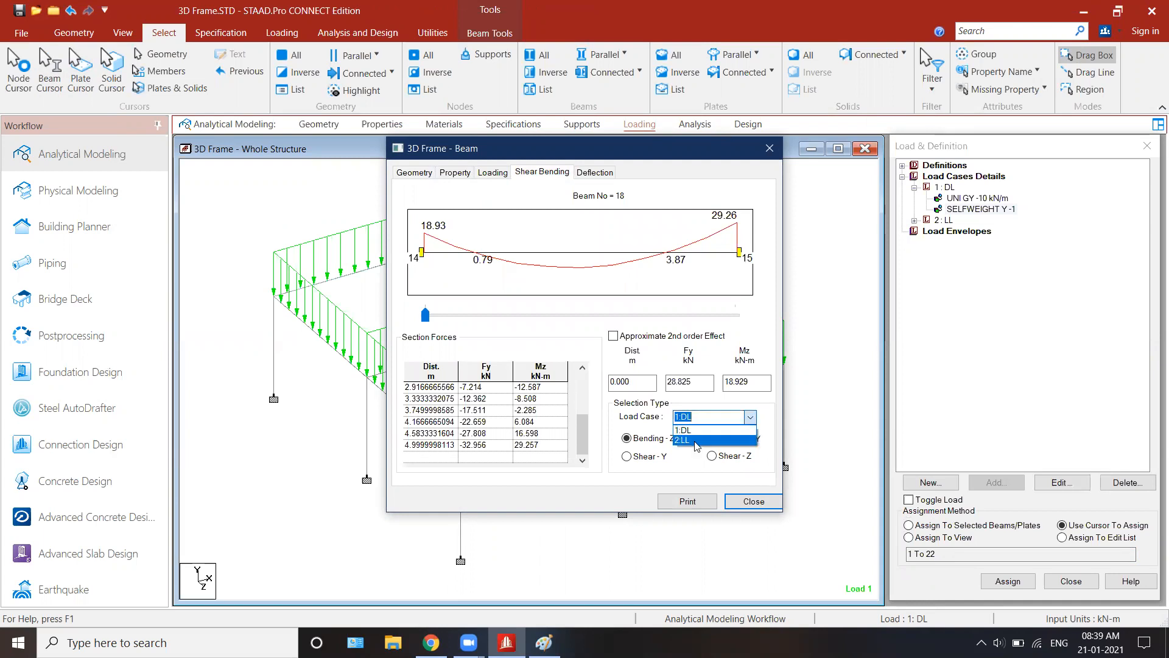
pyautogui.click(695, 439)
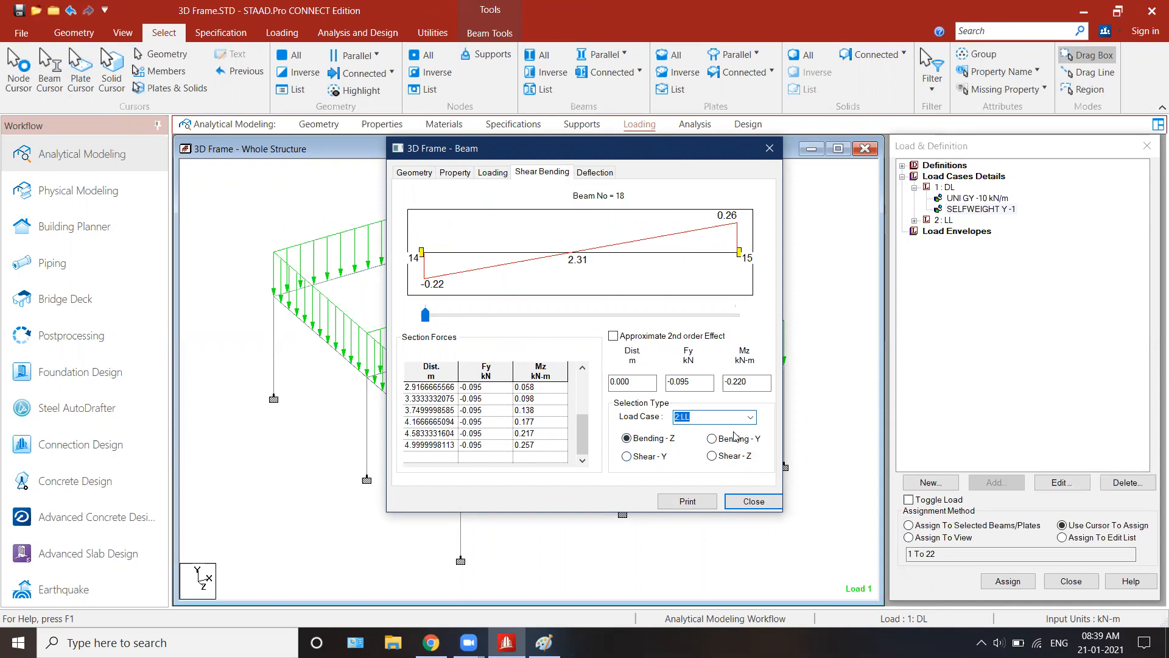
pyautogui.click(754, 502)
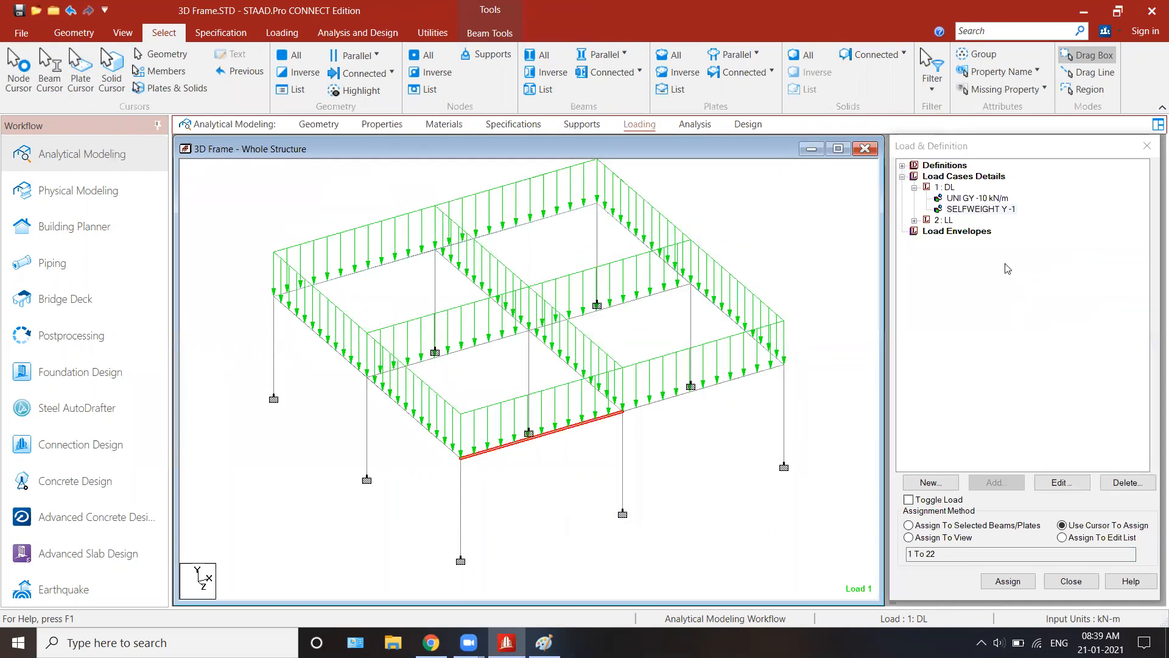
# Step: Return to the load case list to examine load case 2: LL
pyautogui.click(962, 223)
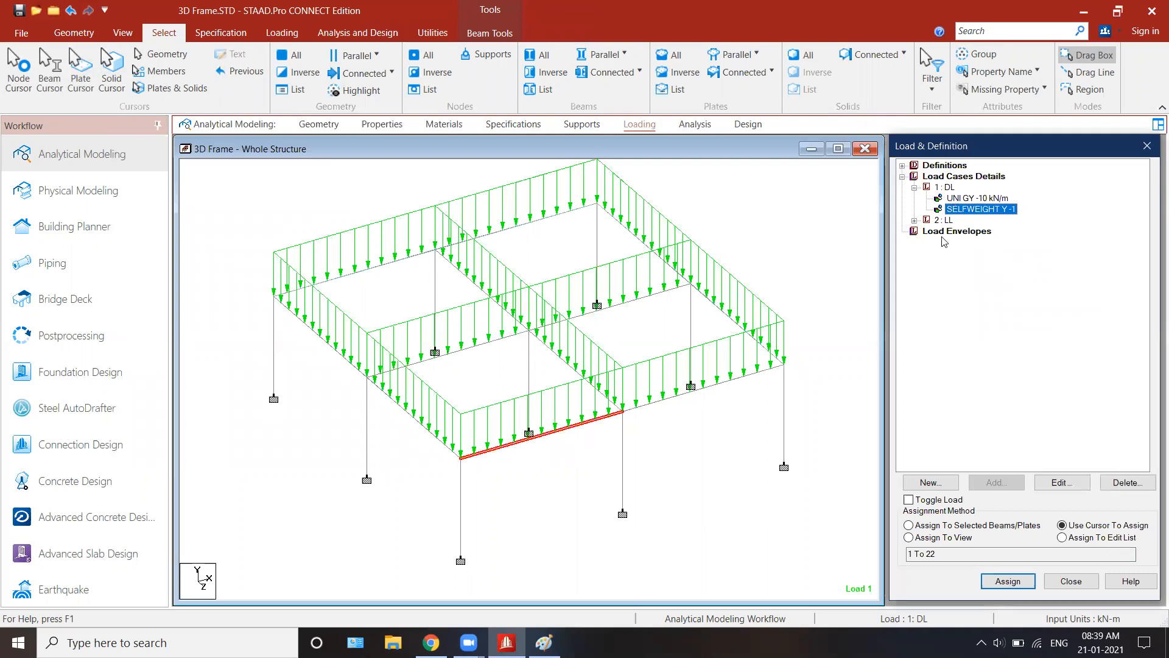